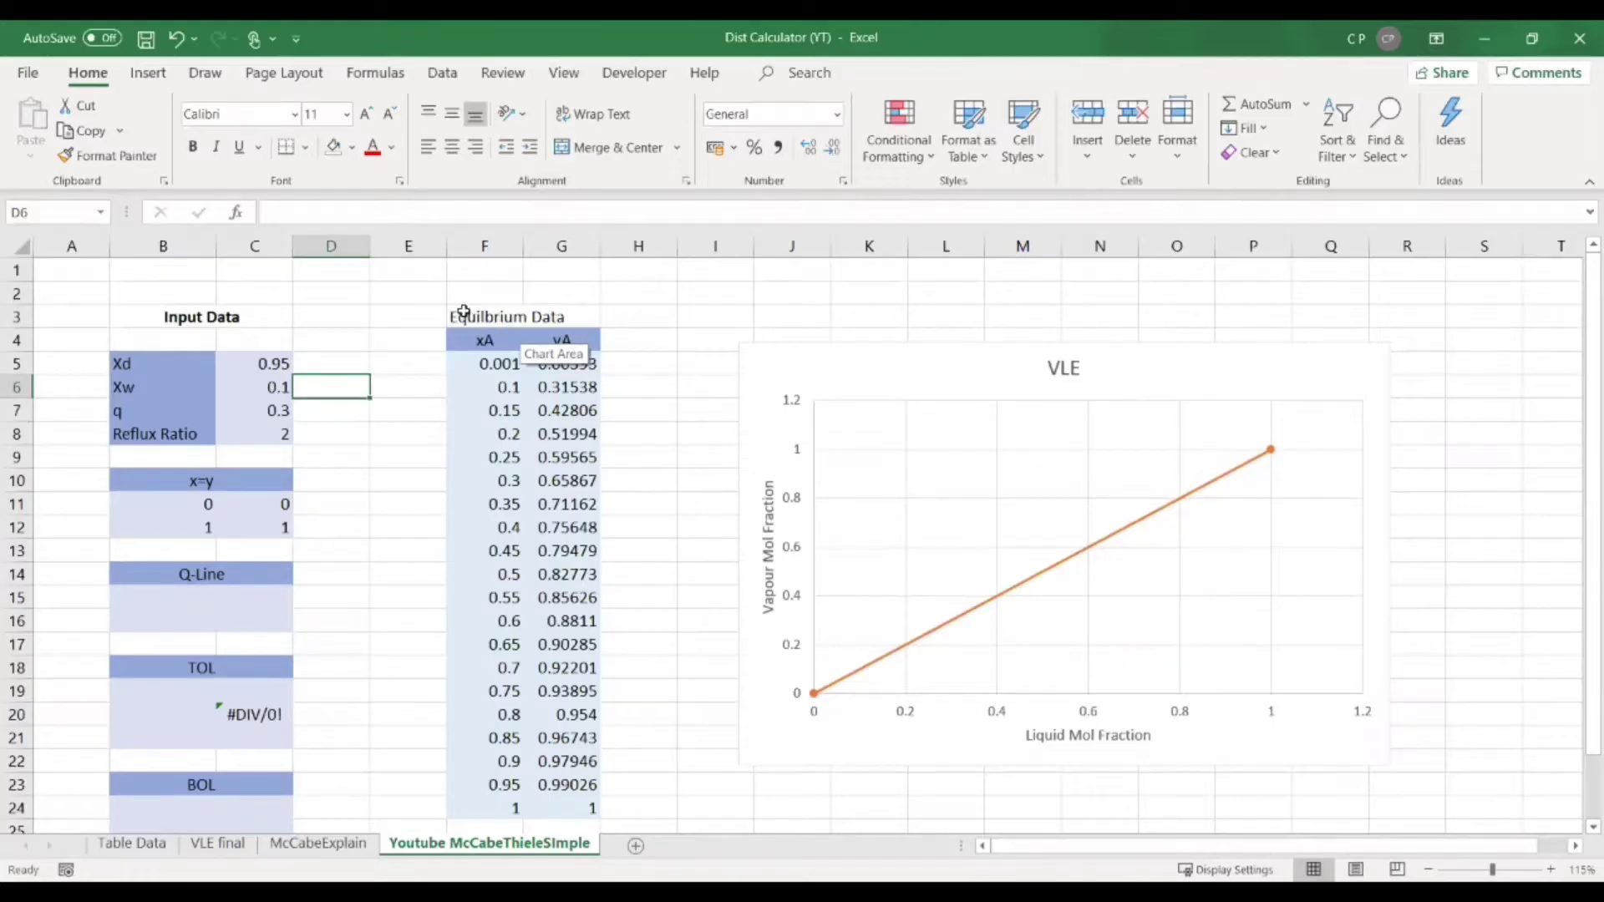
Review the equilibrium data table and the Xd, Xw, q (0.3) and reflux ratio inputs.
{"action": "left_click_drag", "start_coordinate": [464, 312], "coordinate": [614, 823]}
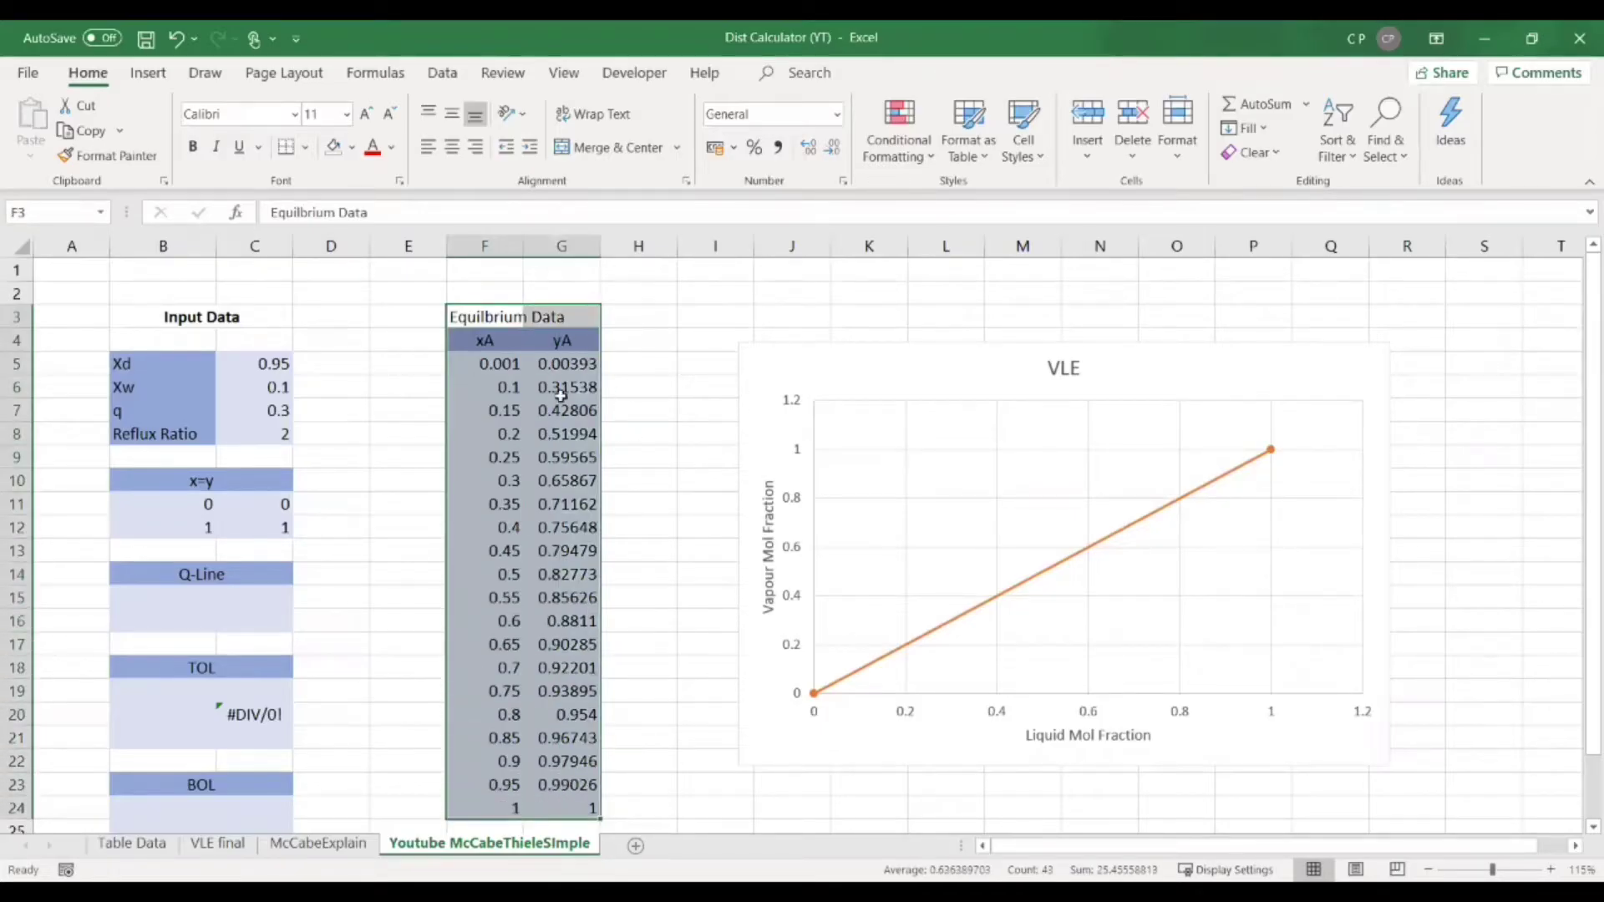
{"action": "left_click_drag", "start_coordinate": [167, 365], "coordinate": [269, 426]}
{"action": "left_click", "coordinate": [167, 365]}
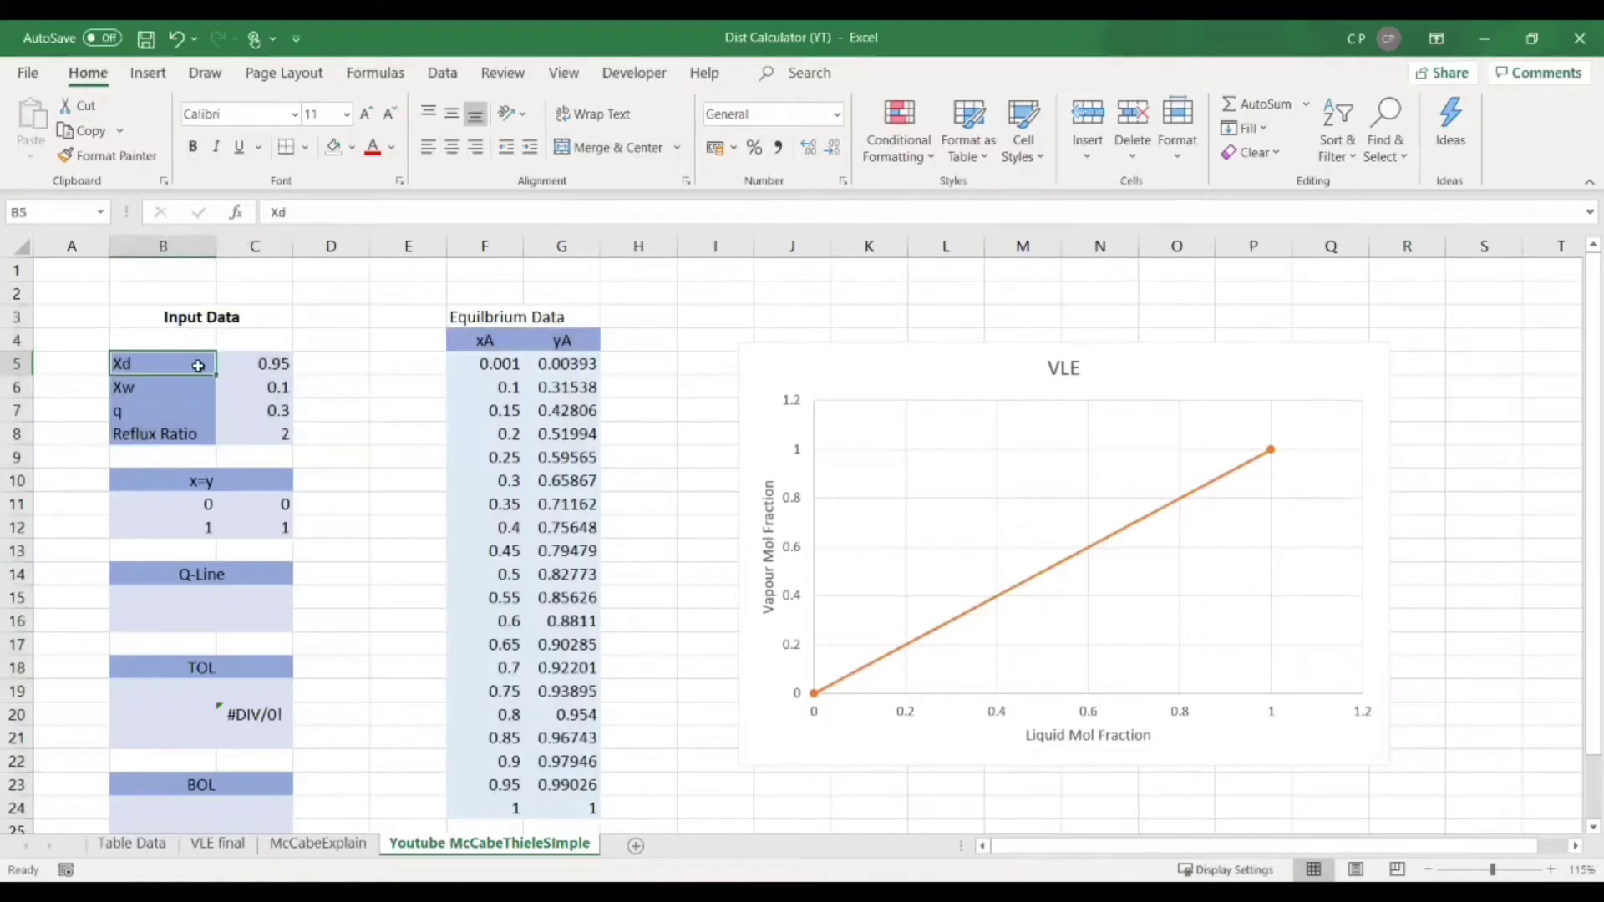
{"action": "left_click", "coordinate": [163, 393]}
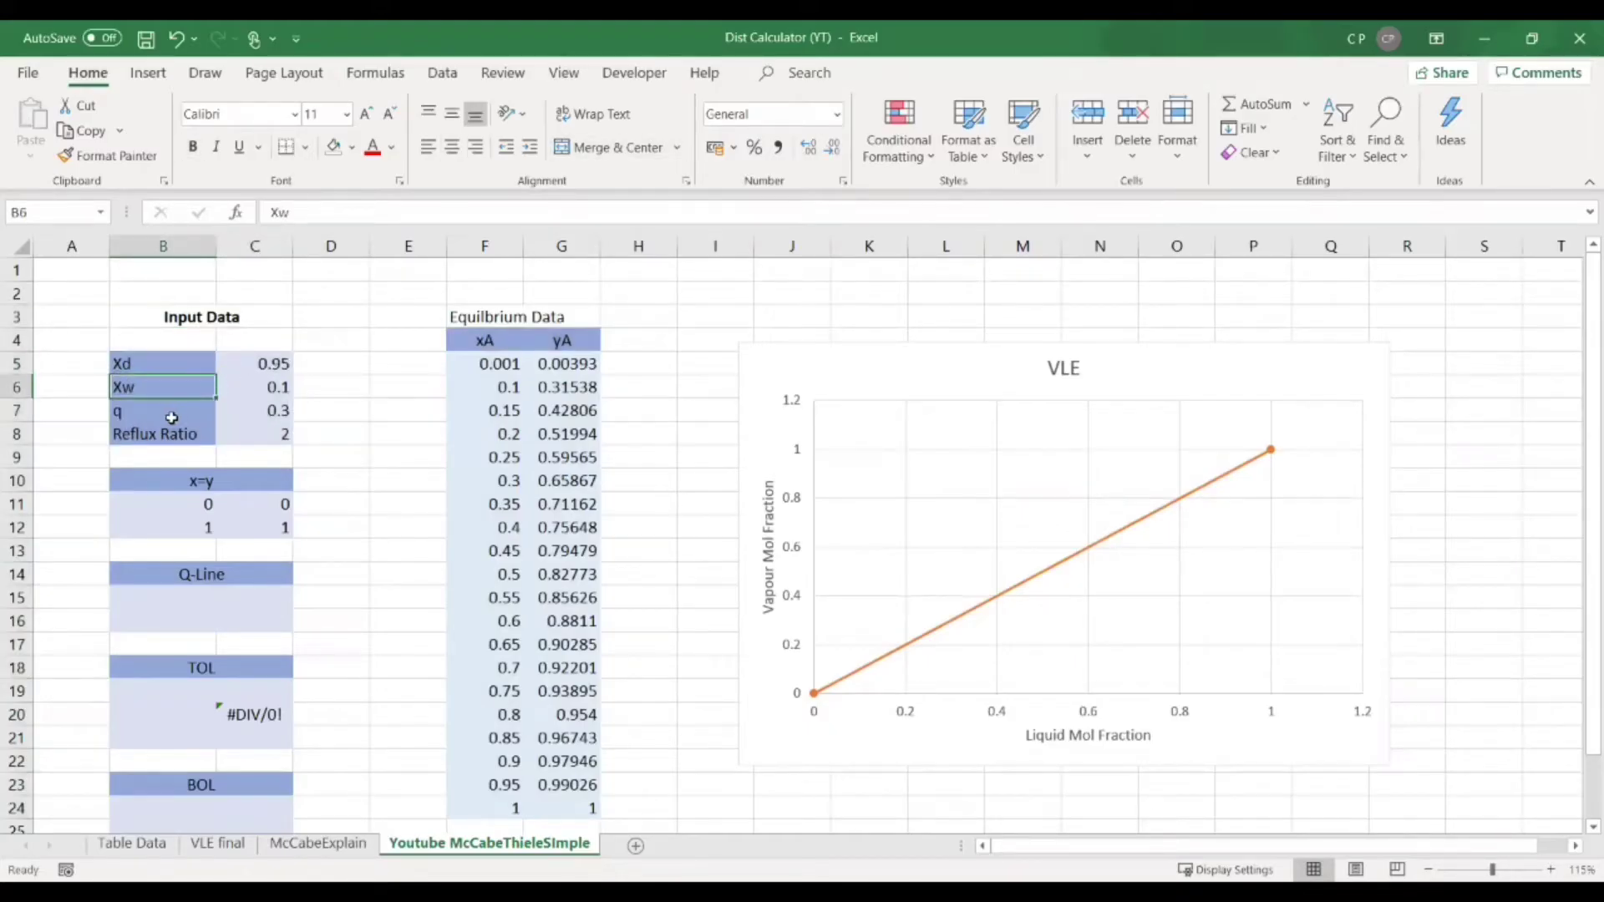
{"action": "left_click", "coordinate": [195, 405]}
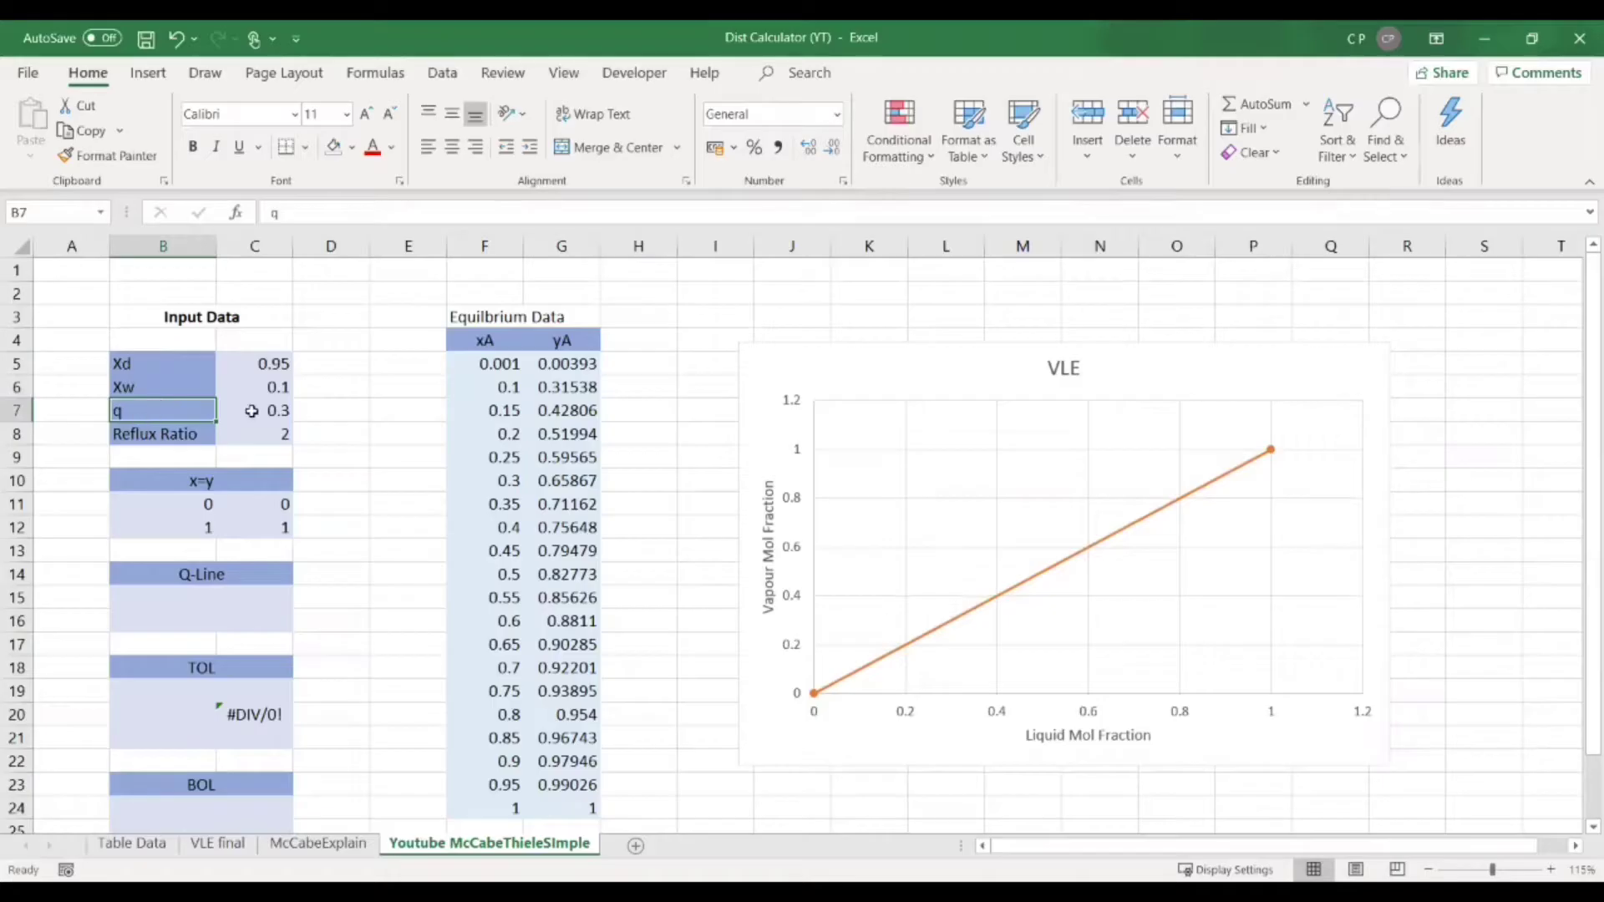
{"action": "left_click", "coordinate": [193, 434]}
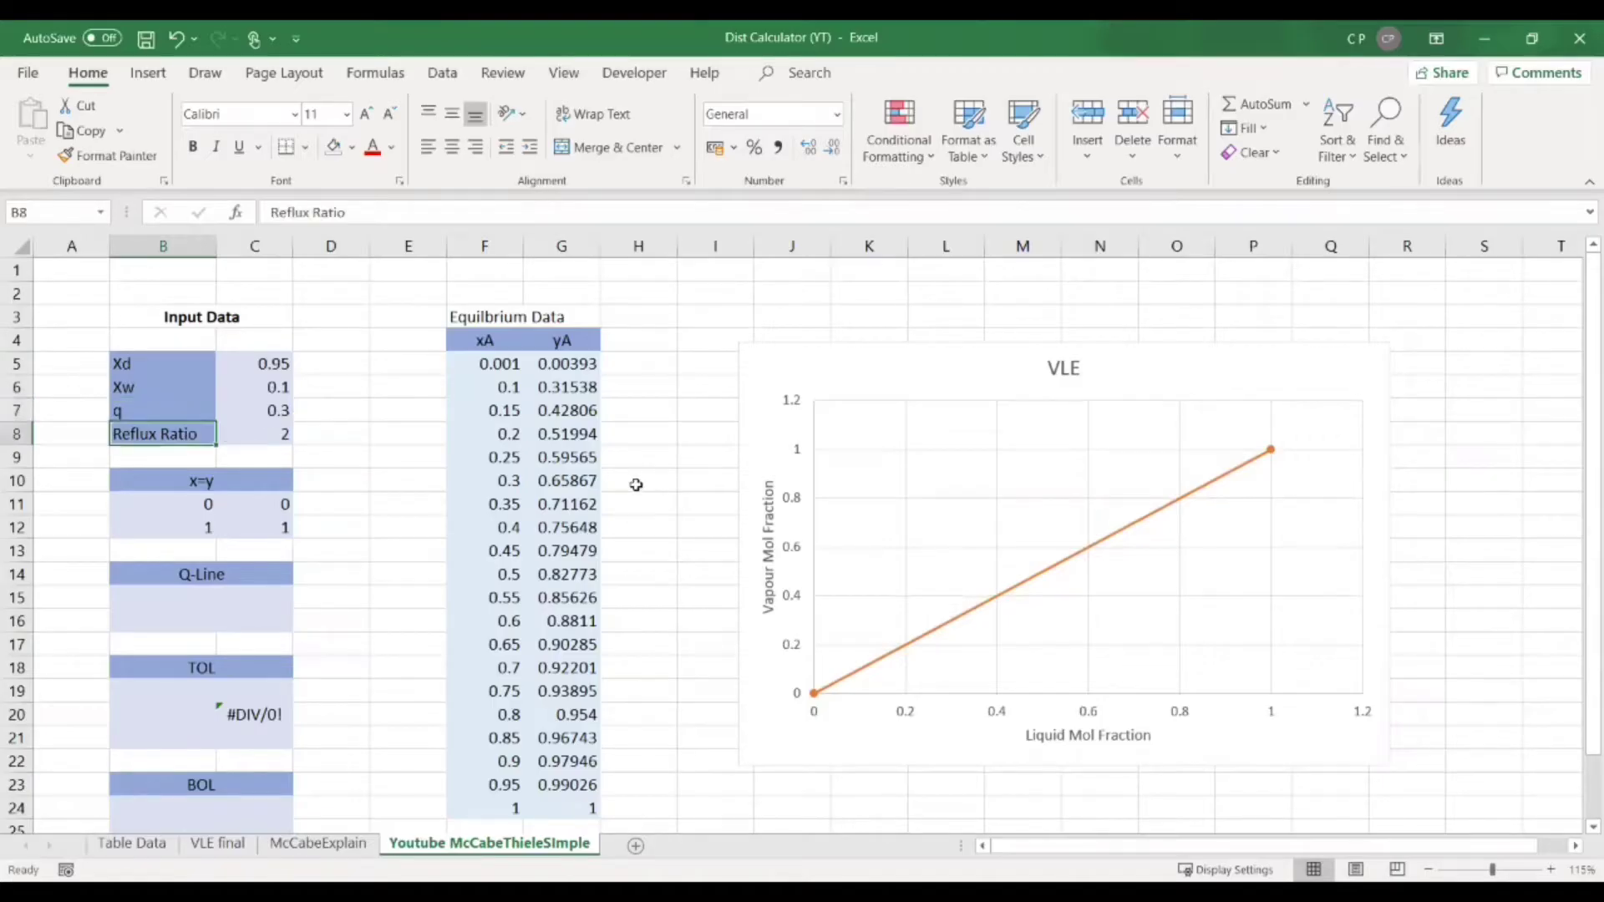
{"action": "left_click", "coordinate": [284, 412]}
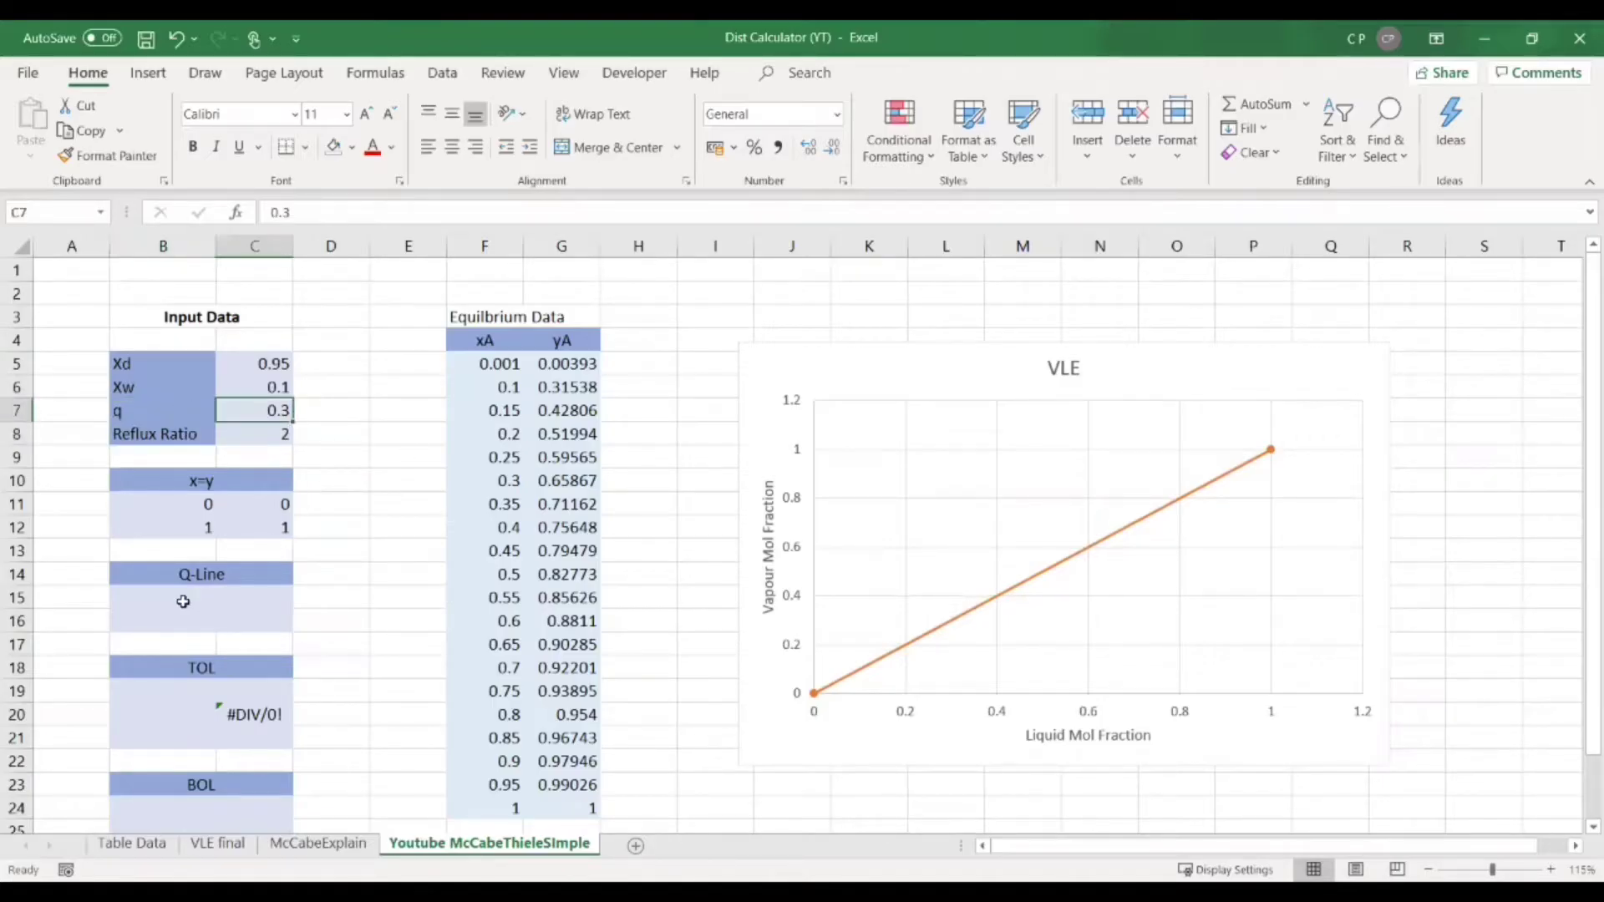
Set the first Q-Line point: B15 linked to the q value and C15 =B15.
{"action": "left_click", "coordinate": [193, 602]}
{"action": "type", "text": "="}
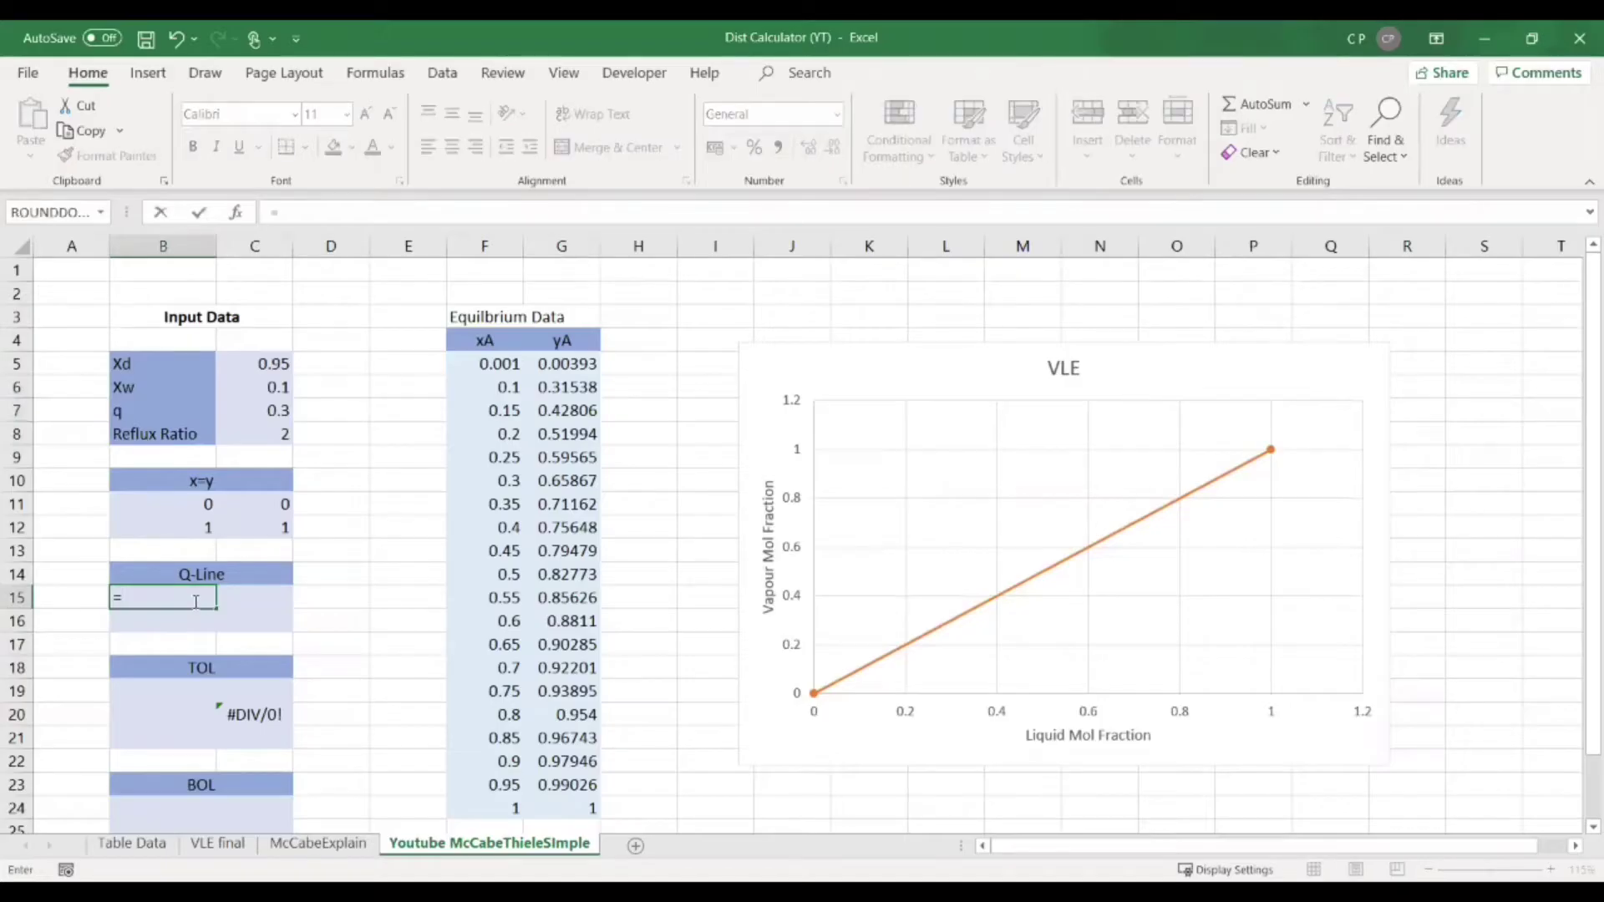
{"action": "left_click", "coordinate": [279, 409]}
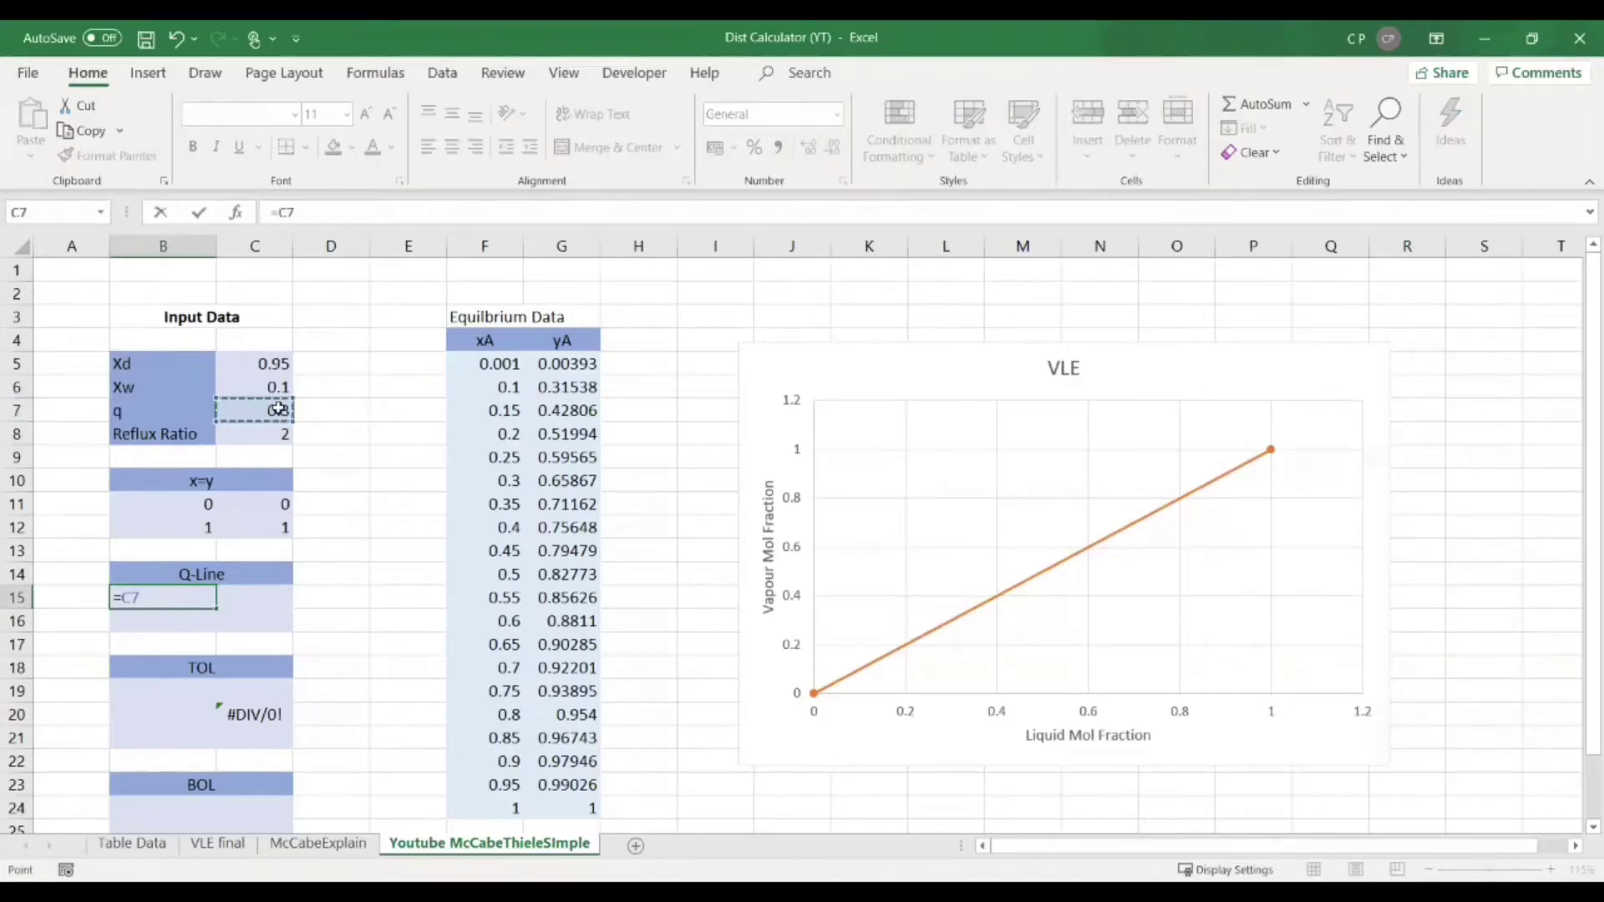
{"action": "key", "text": "Tab"}
{"action": "type", "text": "="}
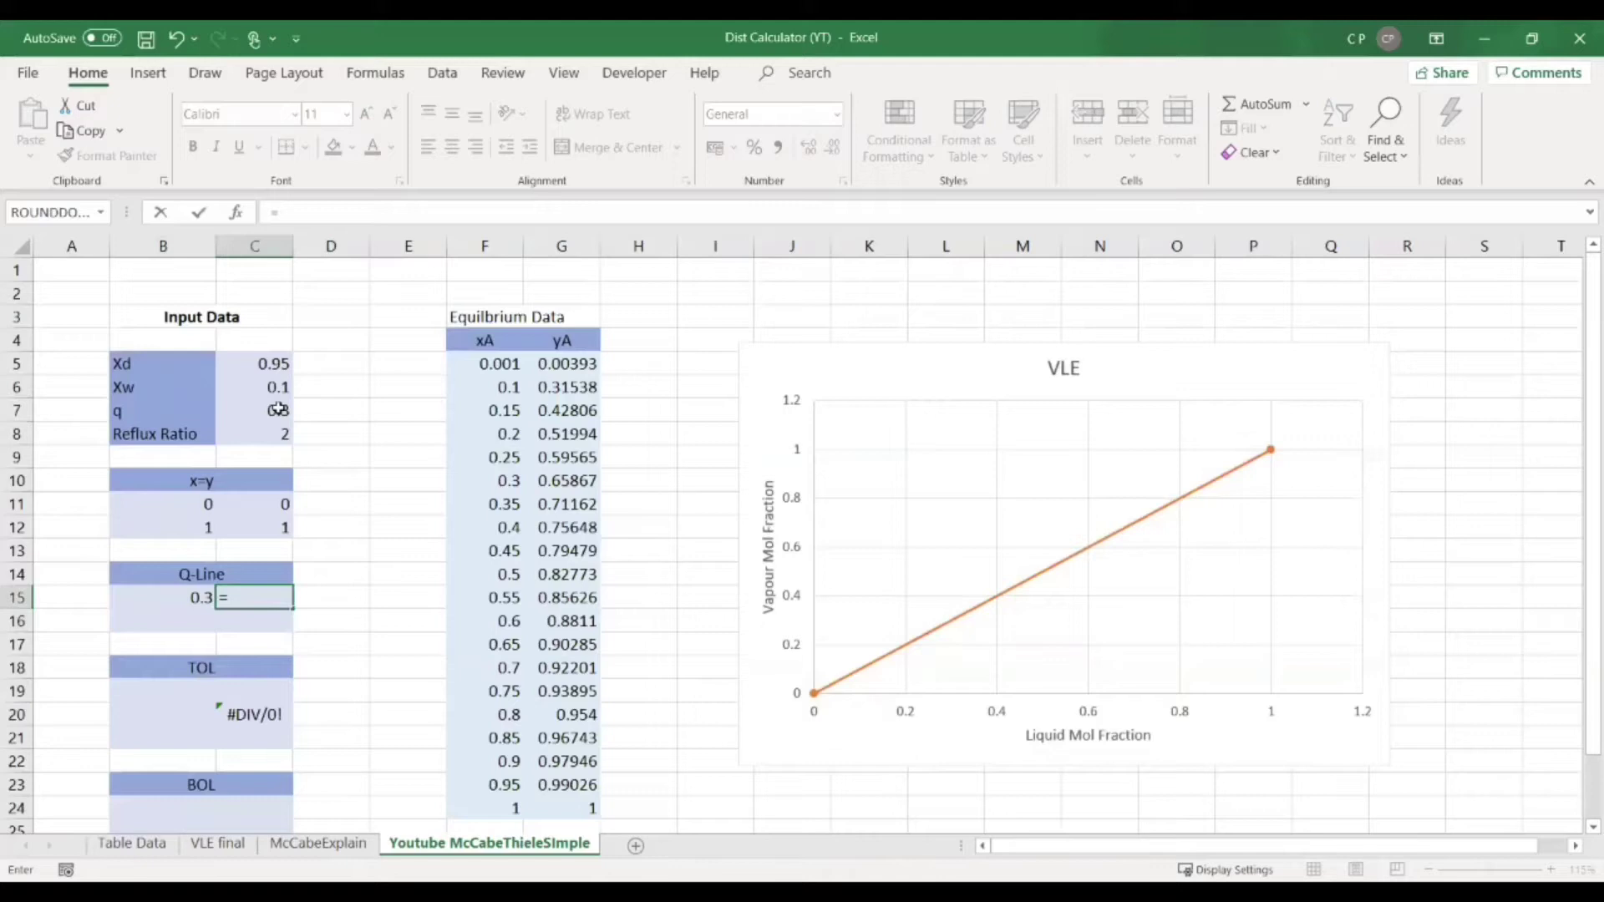
{"action": "key", "text": "Left"}
{"action": "key", "text": "Return"}
Set the second Q-Line point: B16 =B15 and C16 = 1.
{"action": "type", "text": "="}
{"action": "key", "text": "Up"}
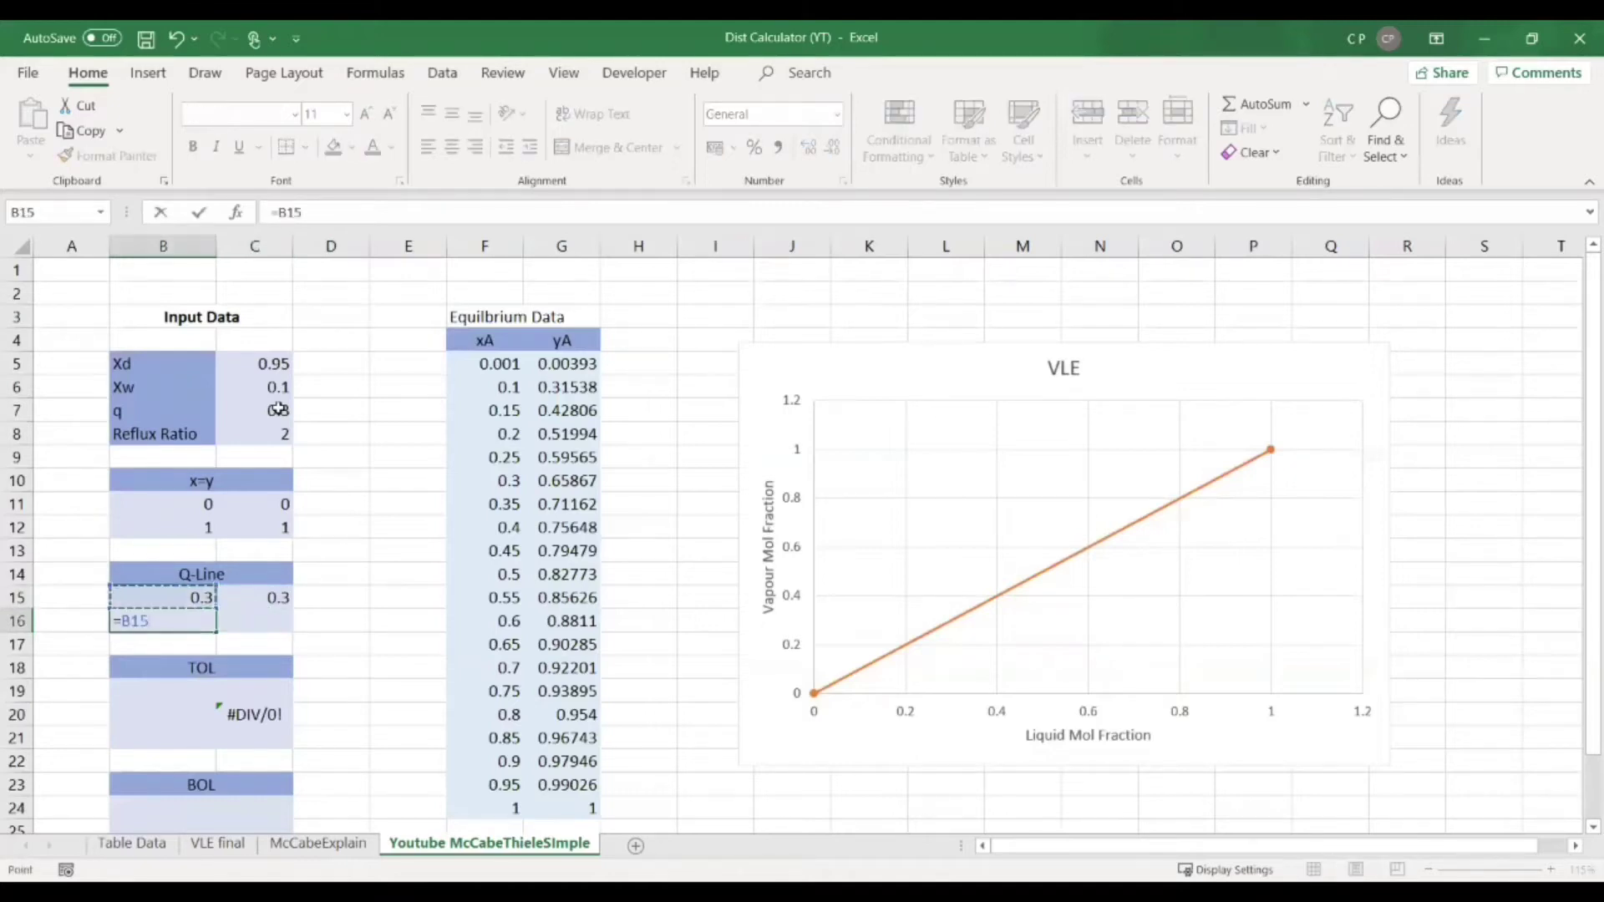
{"action": "key", "text": "Tab"}
{"action": "type", "text": "1"}
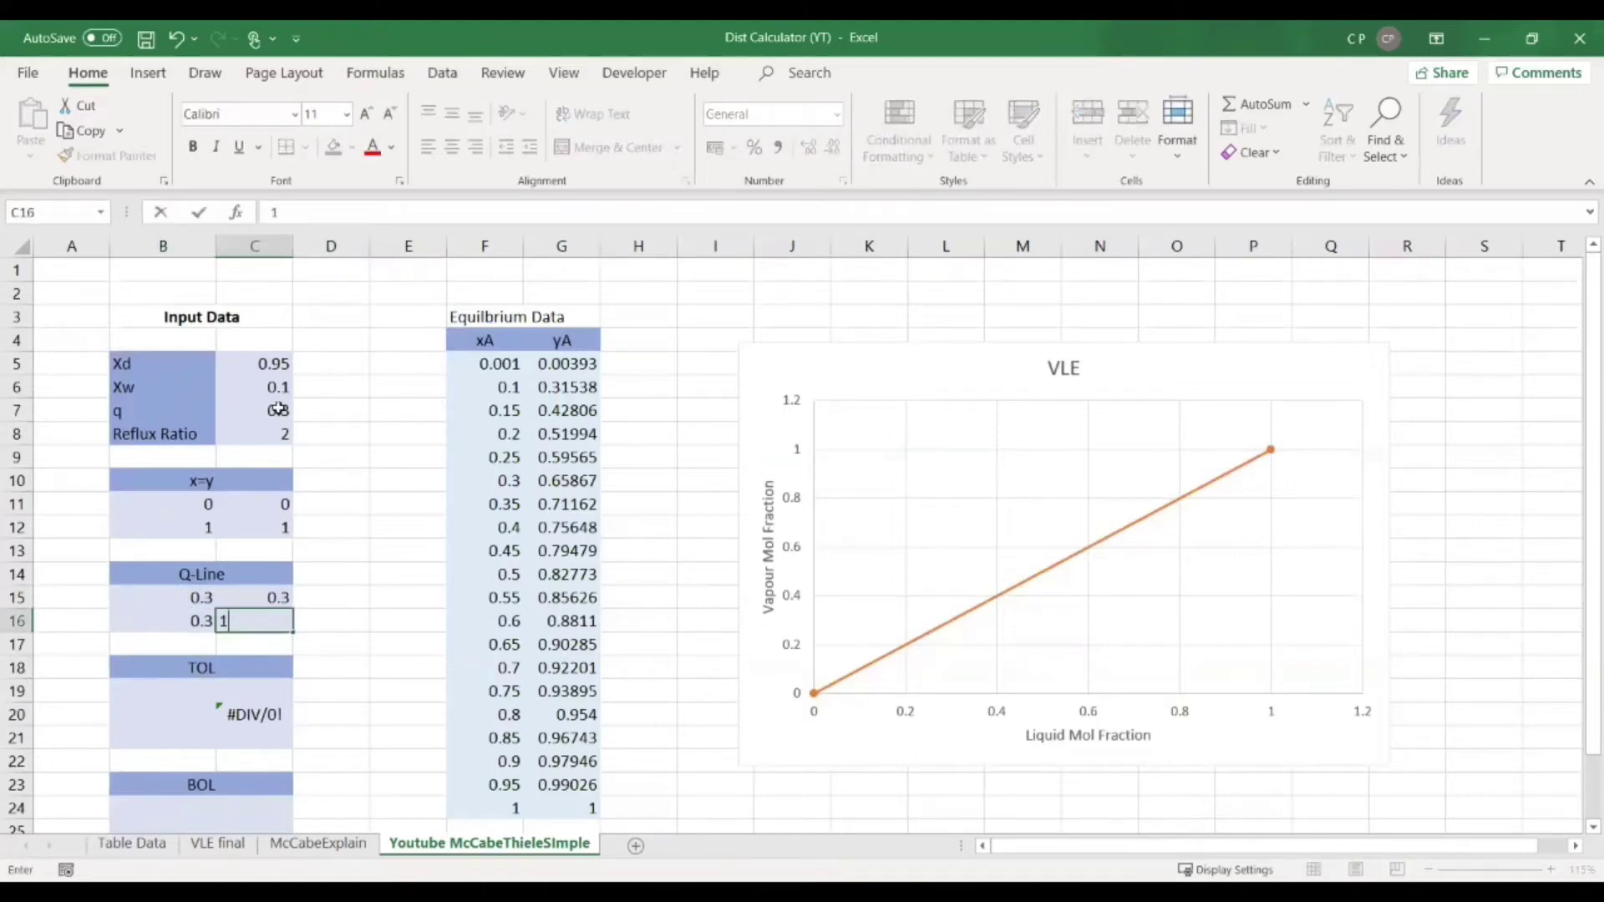
{"action": "key", "text": "Return"}
Set the first TOL point (0.95, 0.95): B19 linked to Xd and C19 =B19.
{"action": "left_click", "coordinate": [158, 706]}
{"action": "key", "text": "Up"}
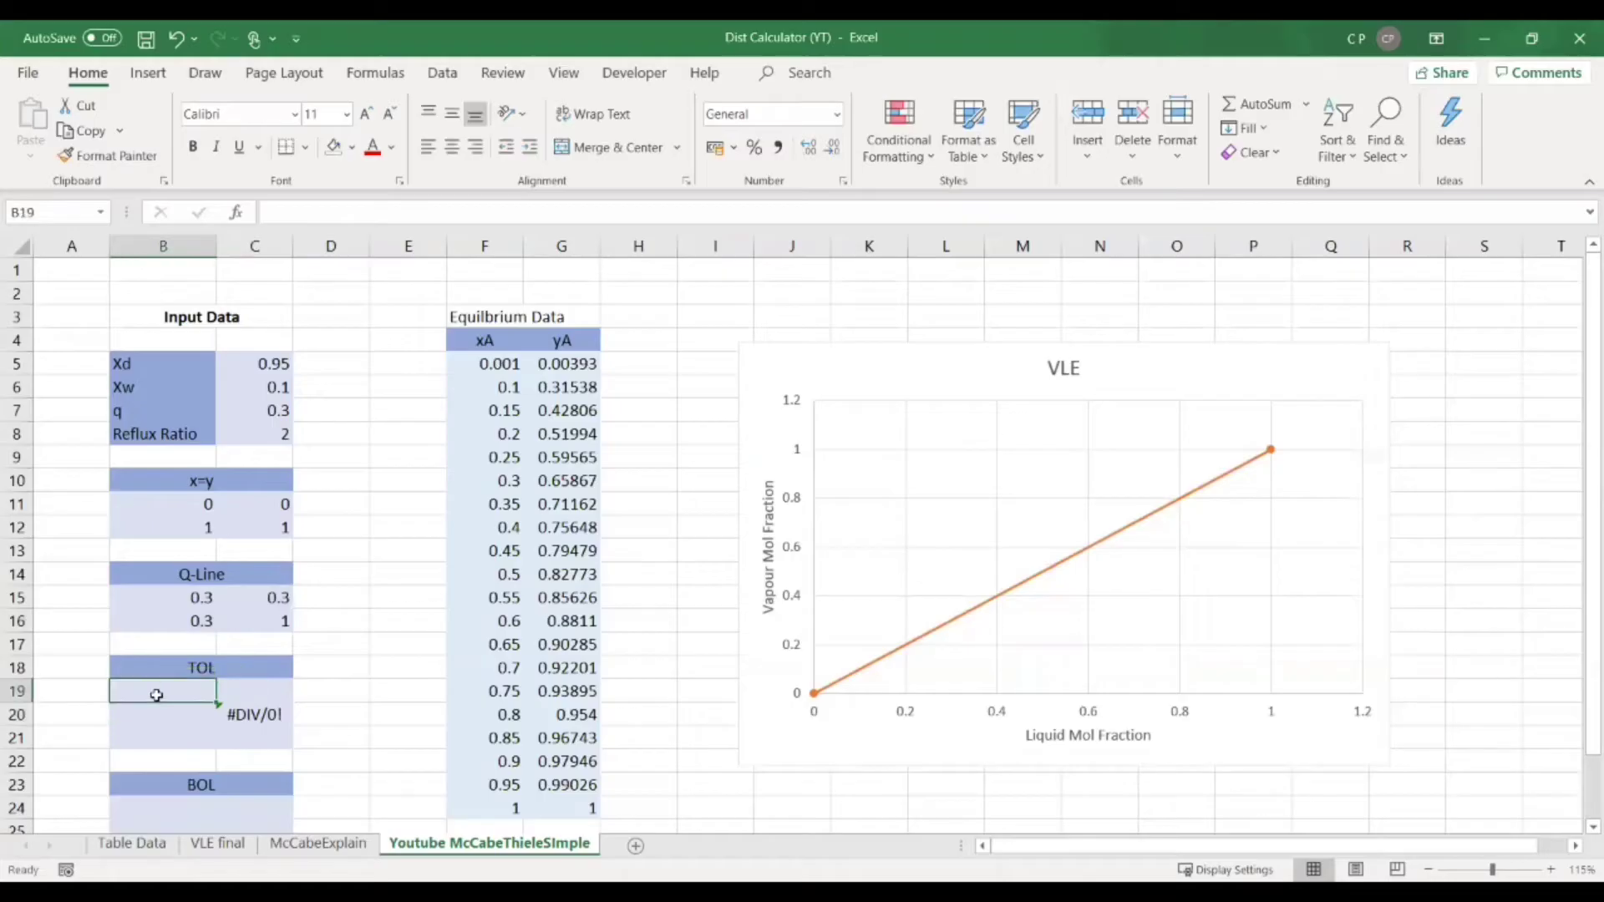
{"action": "type", "text": "="}
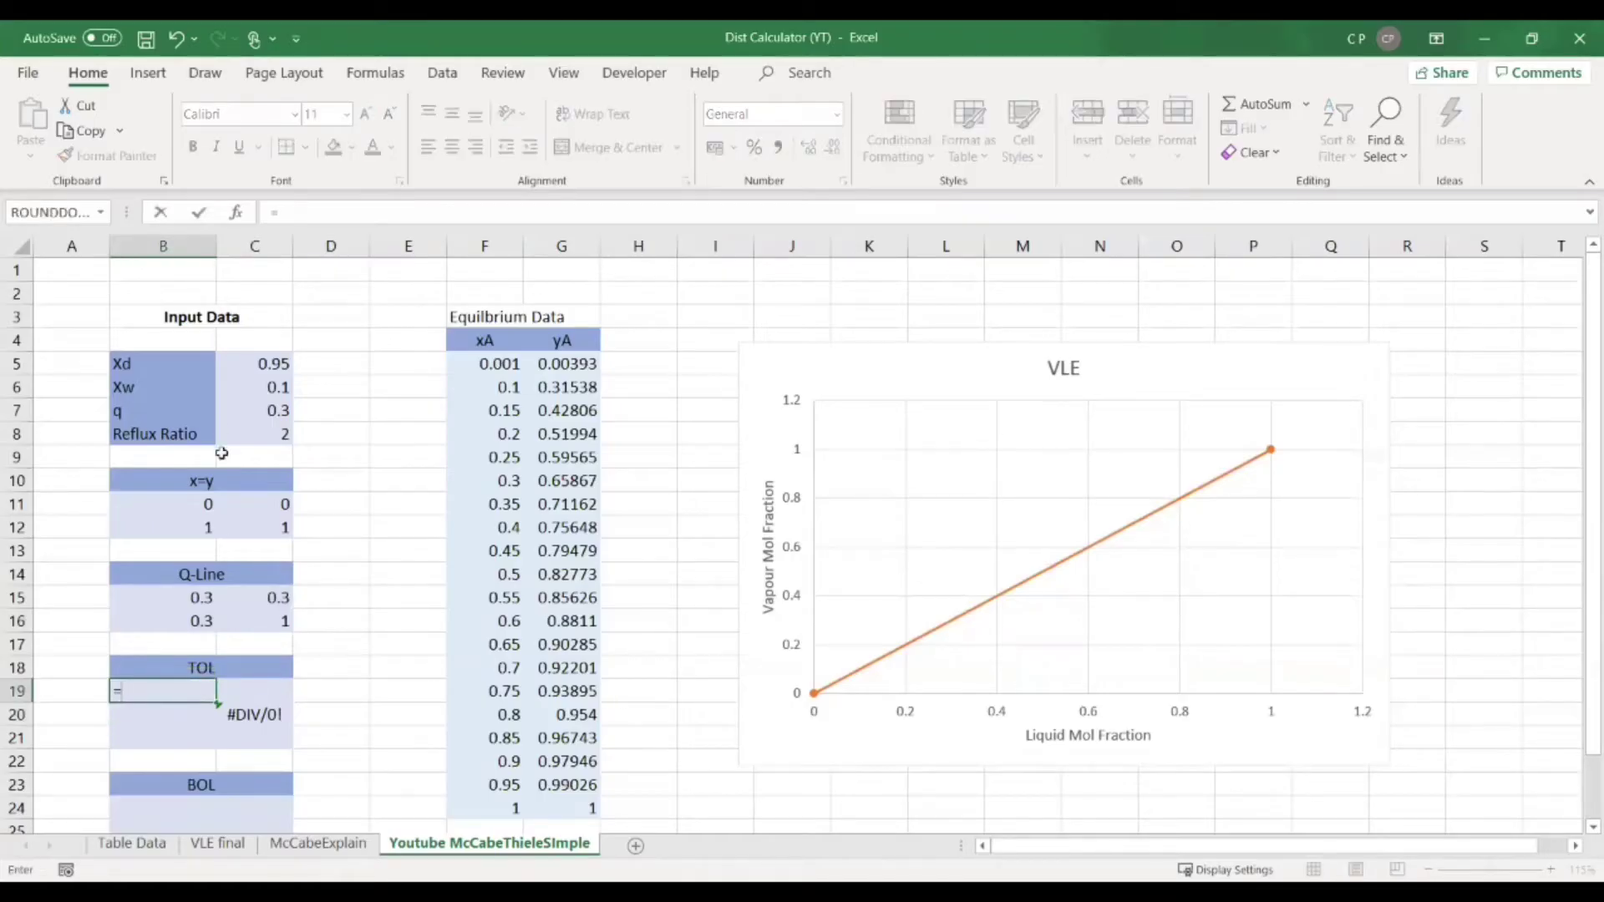
{"action": "left_click", "coordinate": [254, 365]}
{"action": "key", "text": "Tab"}
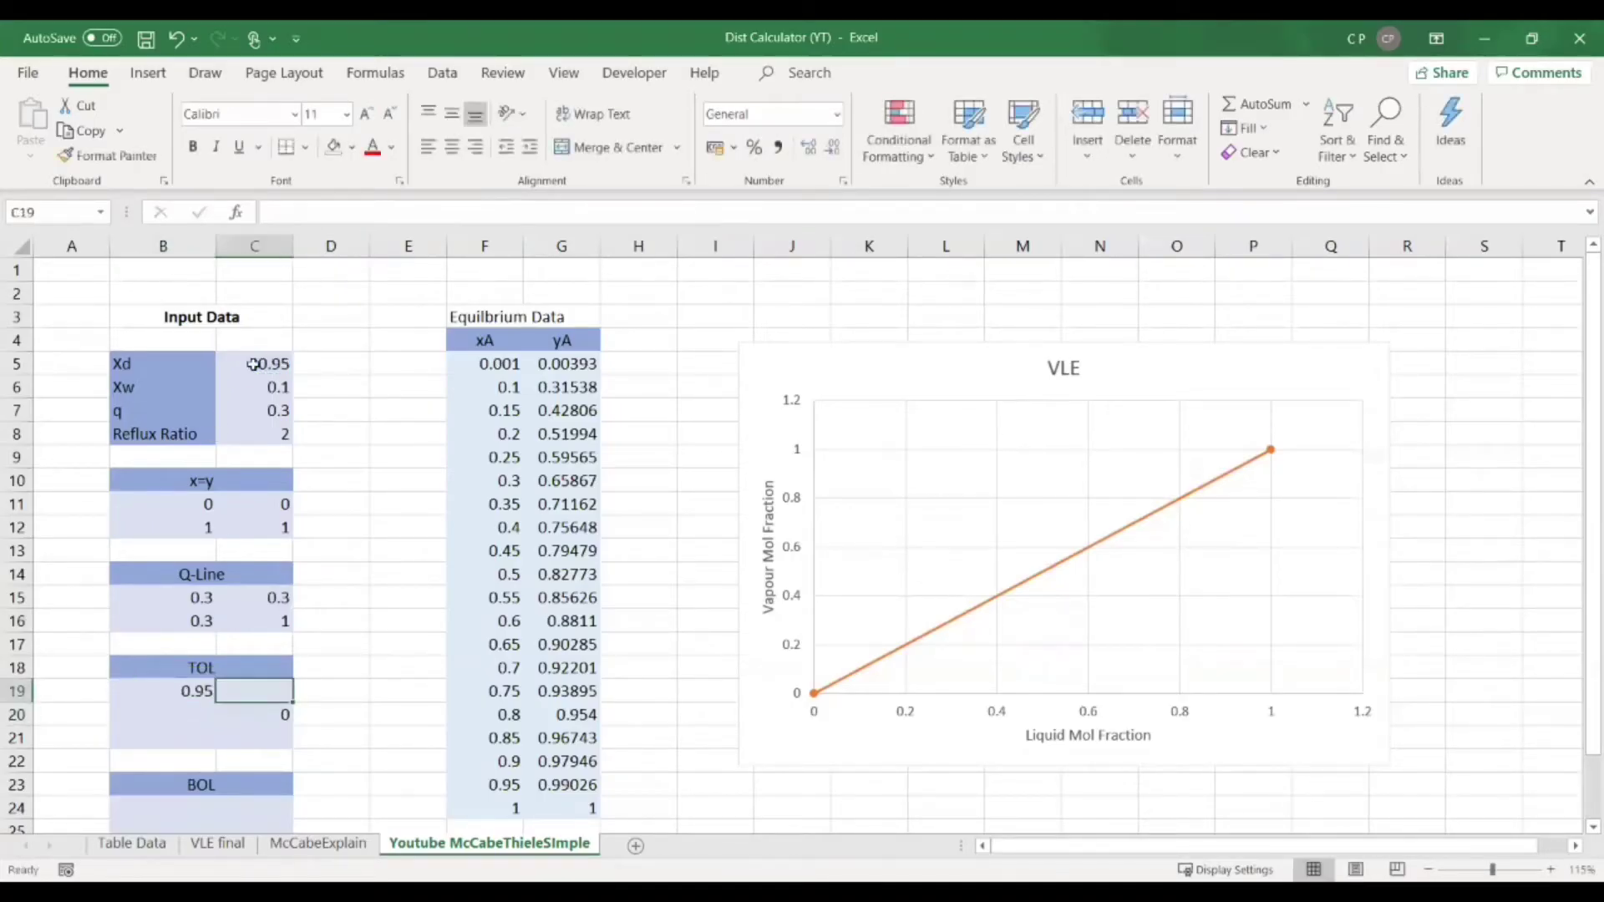
{"action": "type", "text": "="}
{"action": "key", "text": "Left"}
{"action": "key", "text": "Return"}
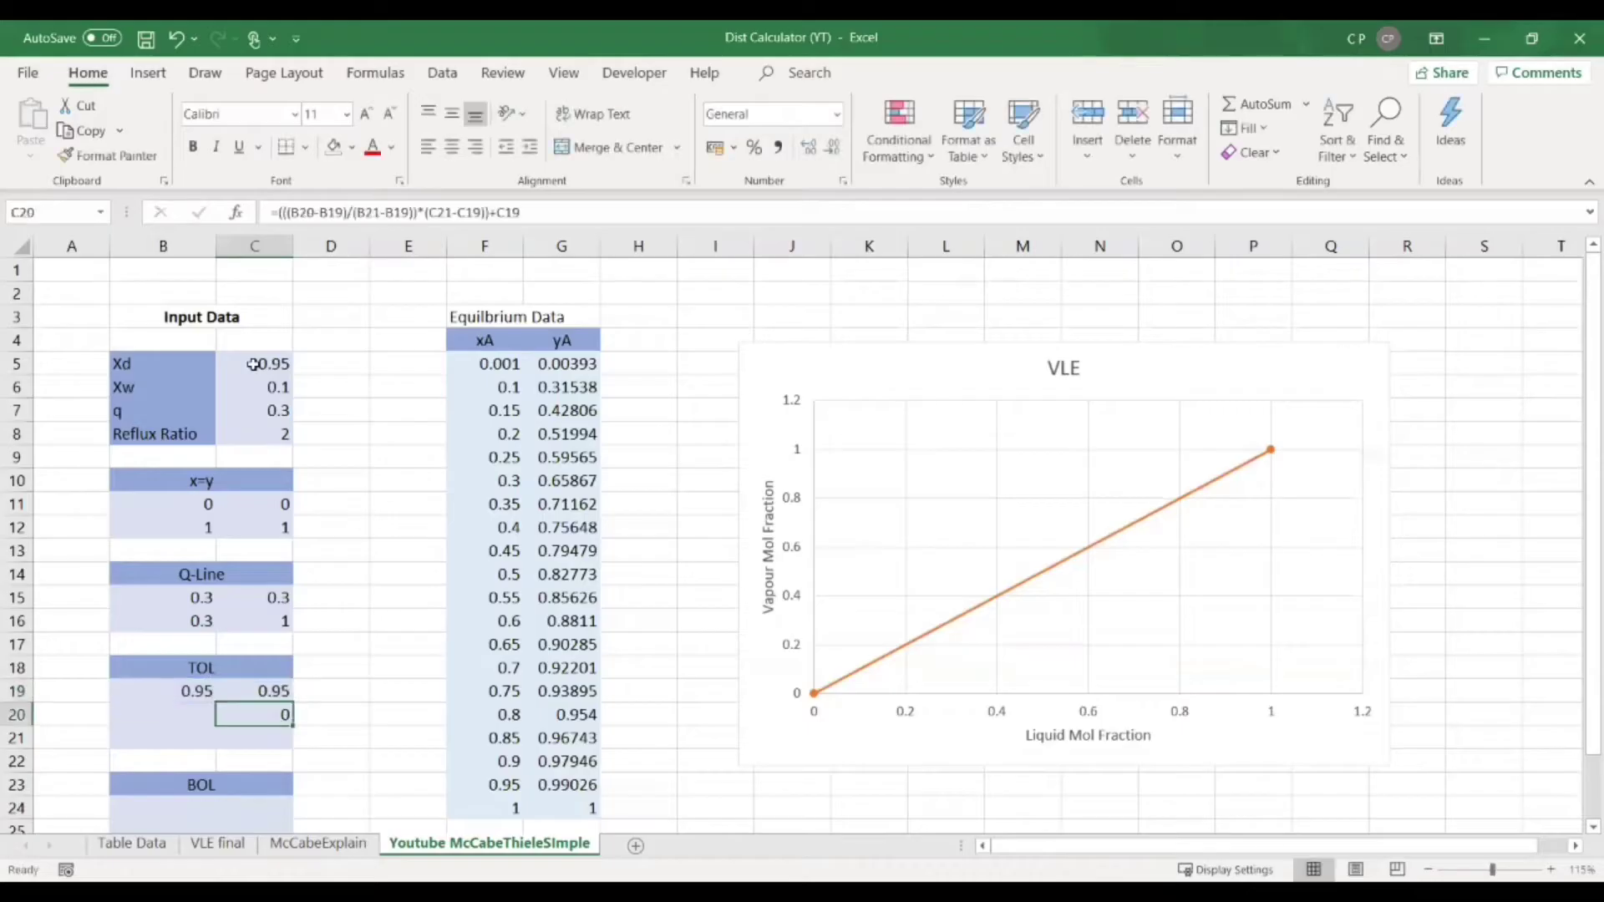
Set B21 to 0 and C21 to the intercept formula =C19/(Reflux Ratio + ...).
{"action": "left_click", "coordinate": [199, 742]}
{"action": "type", "text": "=0"}
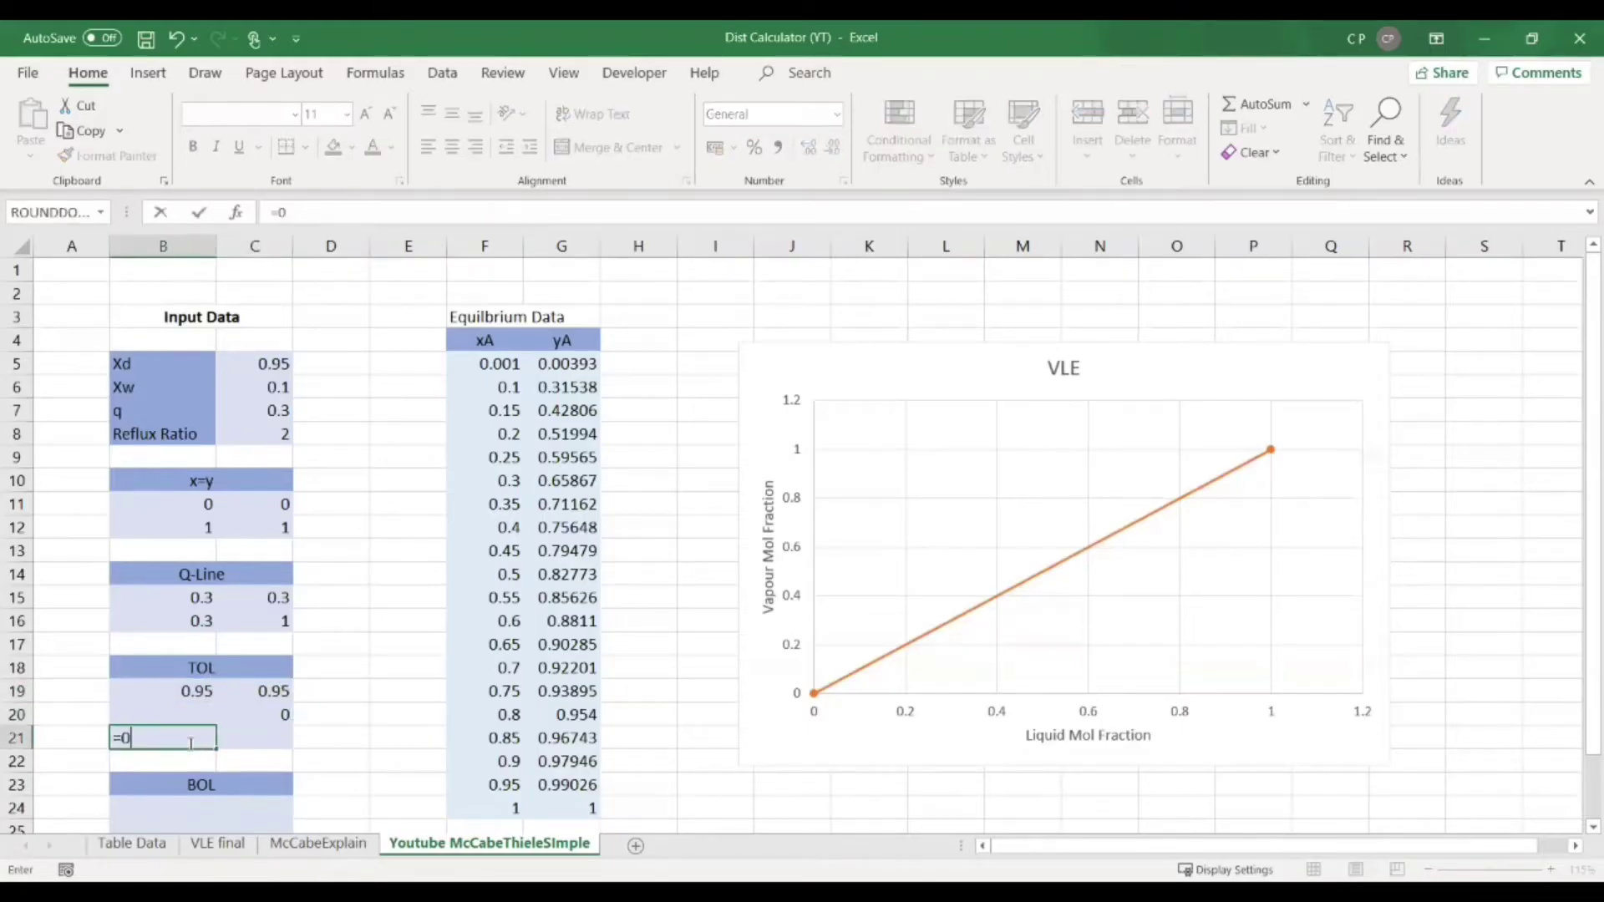
{"action": "key", "text": "Tab"}
{"action": "type", "text": "="}
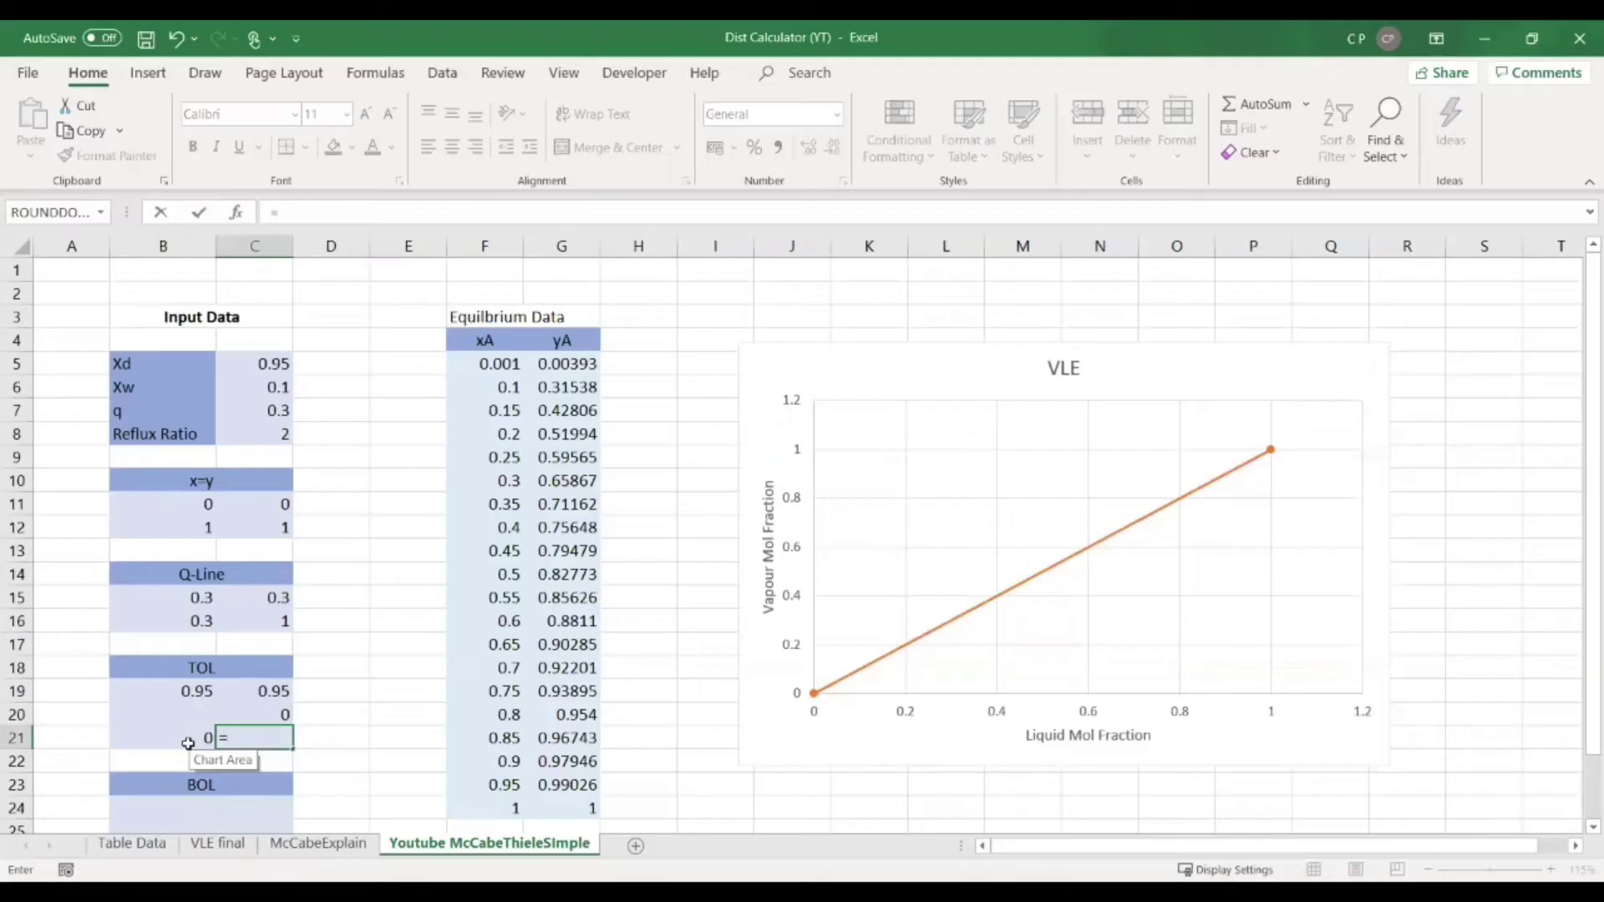
{"action": "left_click", "coordinate": [266, 692]}
{"action": "type", "text": "/("}
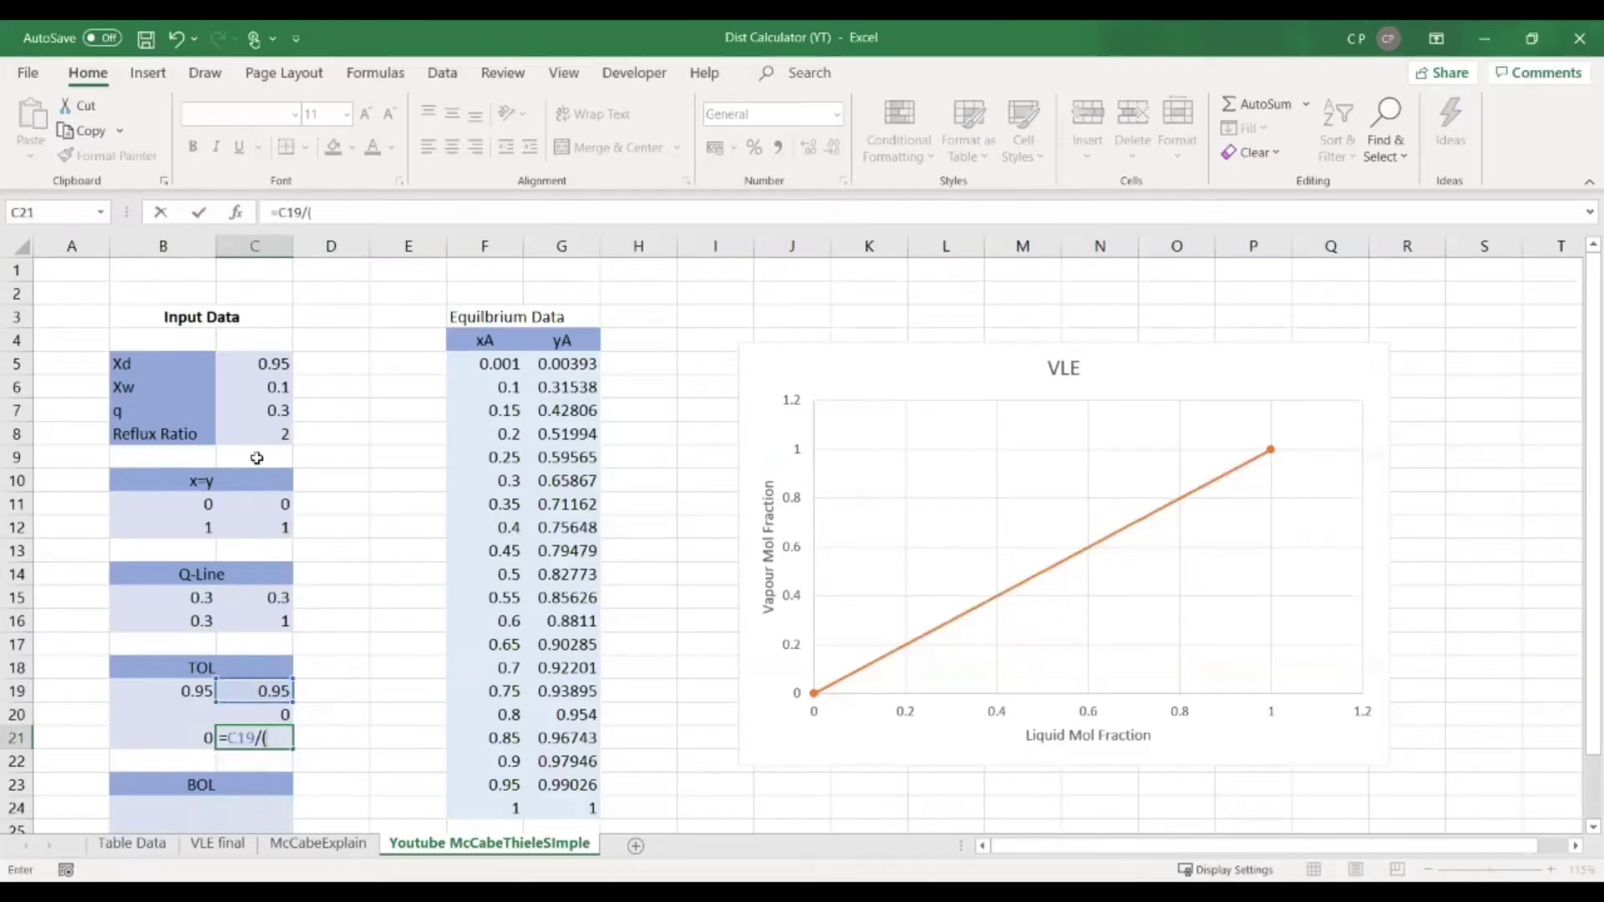
{"action": "left_click", "coordinate": [248, 434]}
{"action": "type", "text": "+1"}
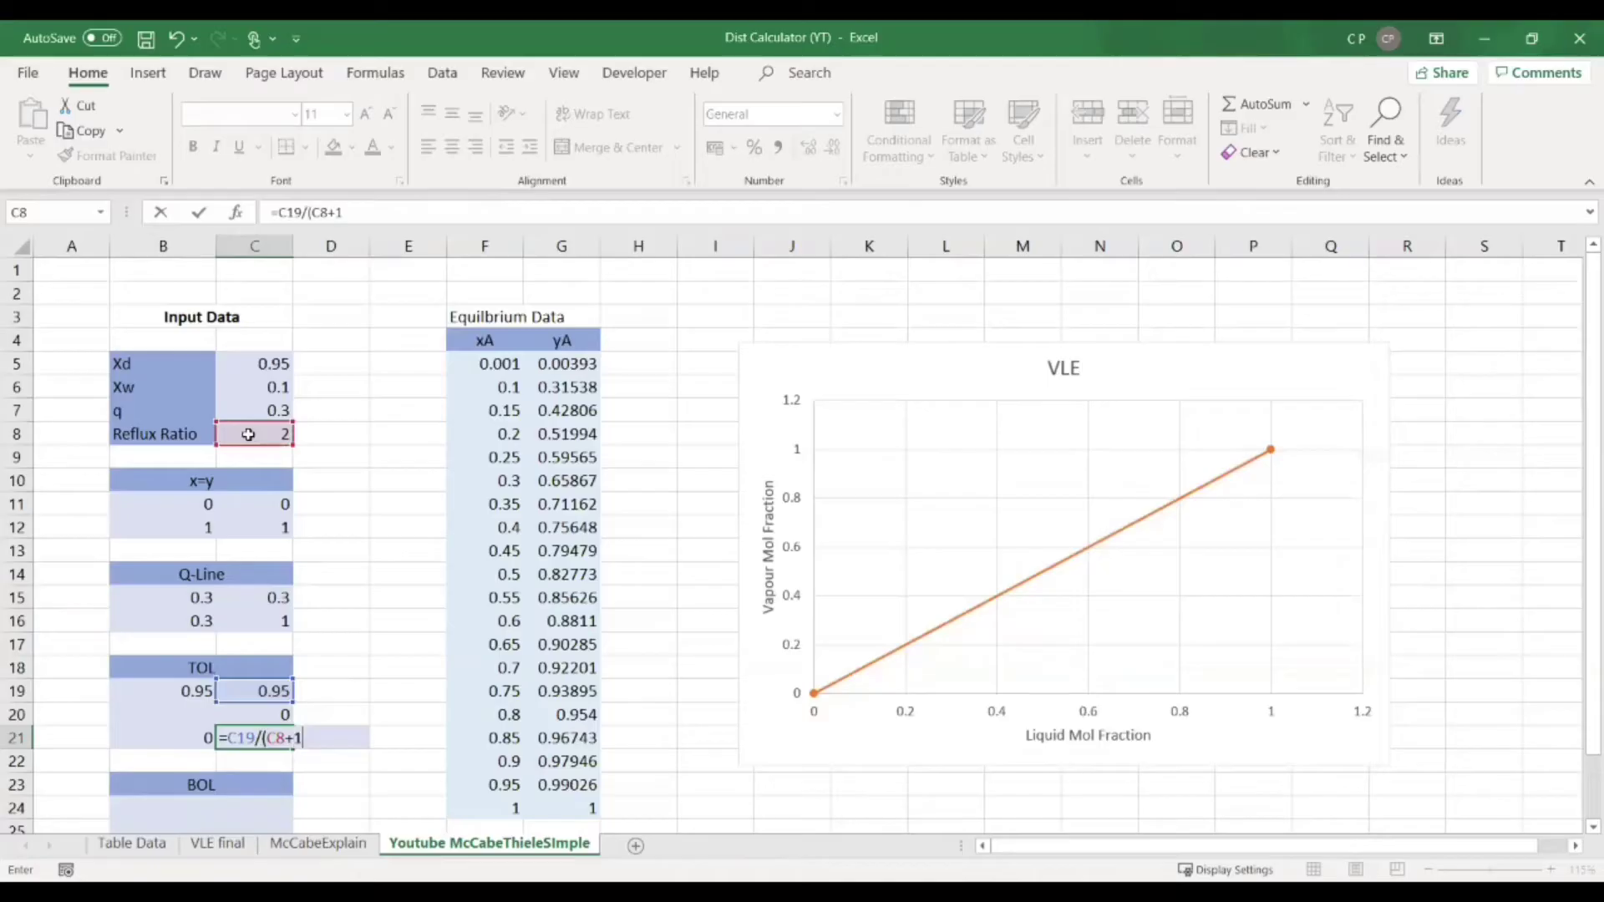
{"action": "key", "text": "Return"}
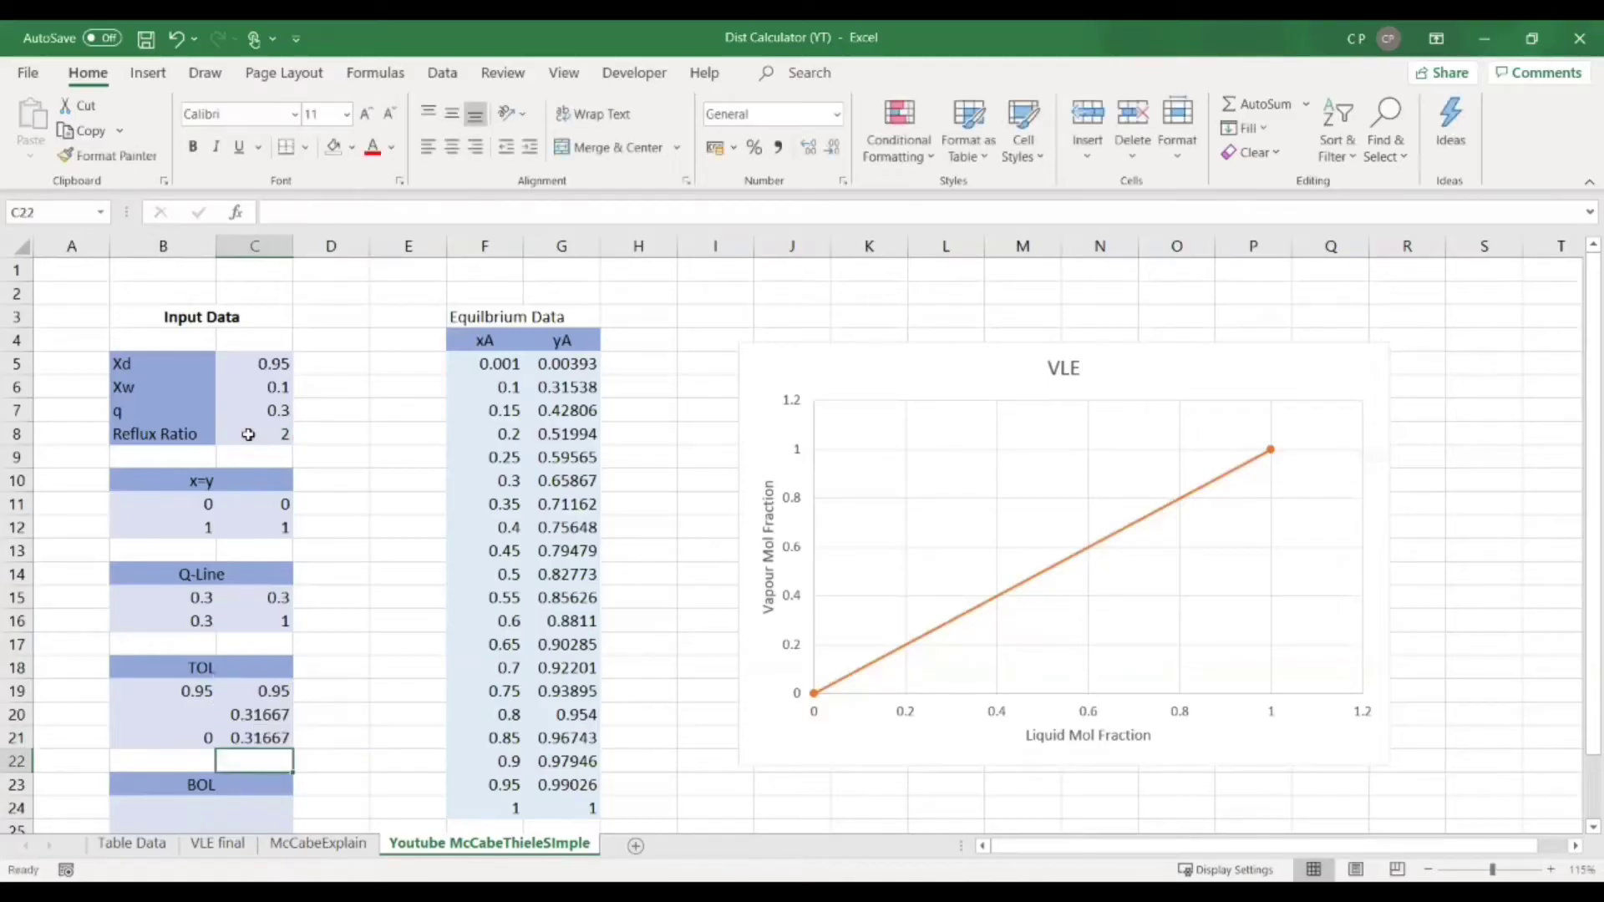
Link B20 to the q-line x value in B16 and check C20's interpolation formula.
{"action": "left_click", "coordinate": [263, 715]}
{"action": "left_click_drag", "start_coordinate": [538, 219], "coordinate": [265, 220]}
{"action": "key", "text": "Return"}
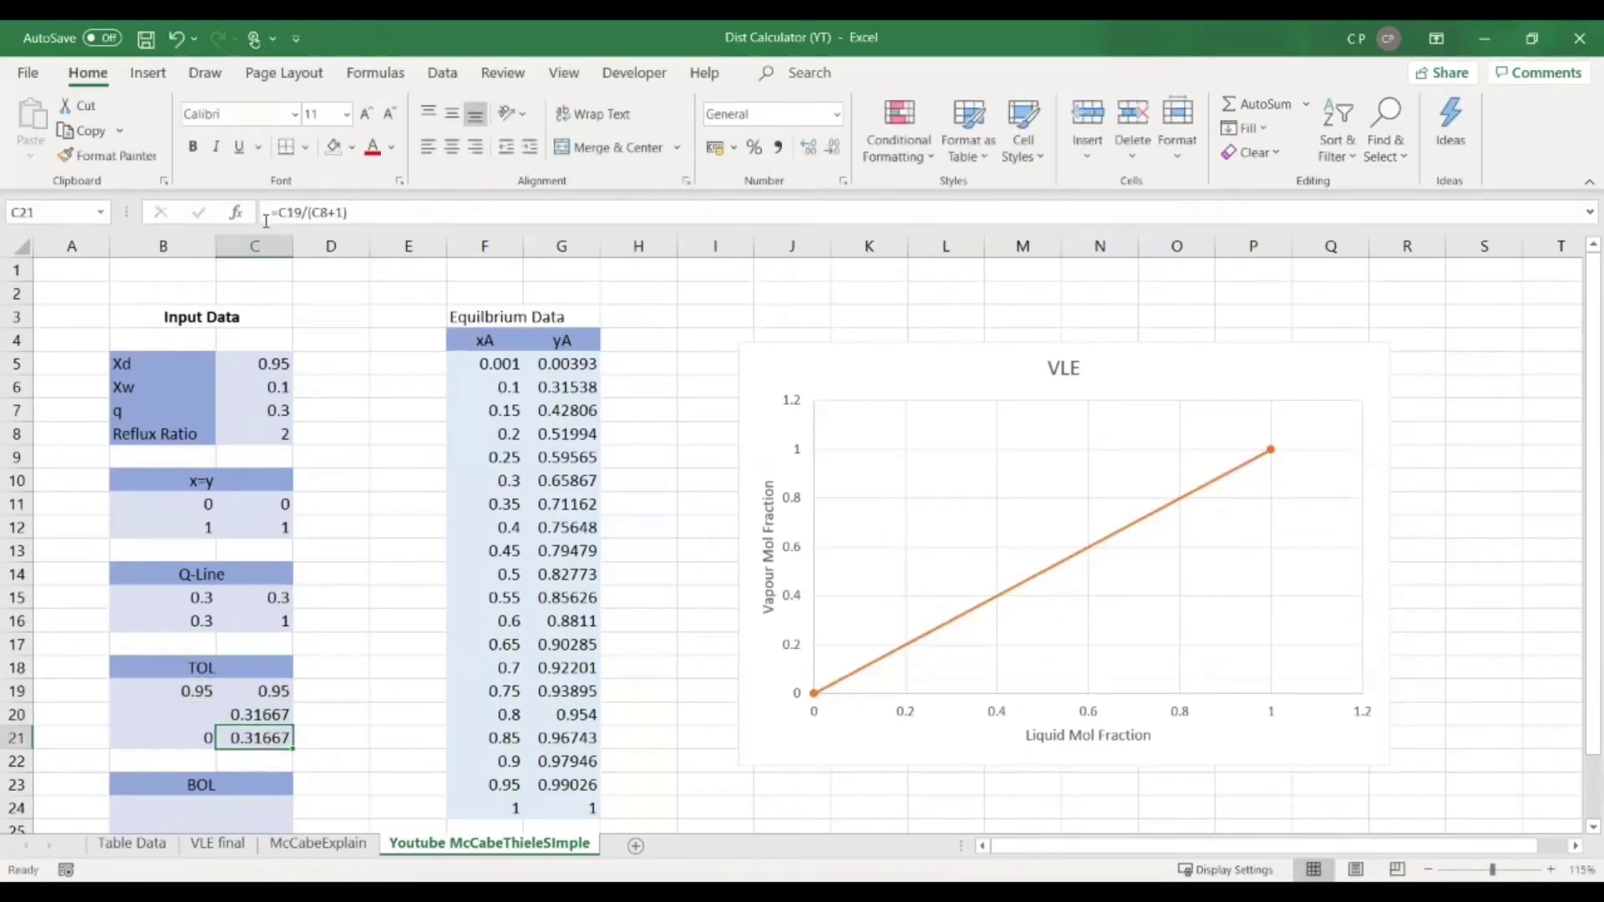
{"action": "left_click", "coordinate": [180, 714]}
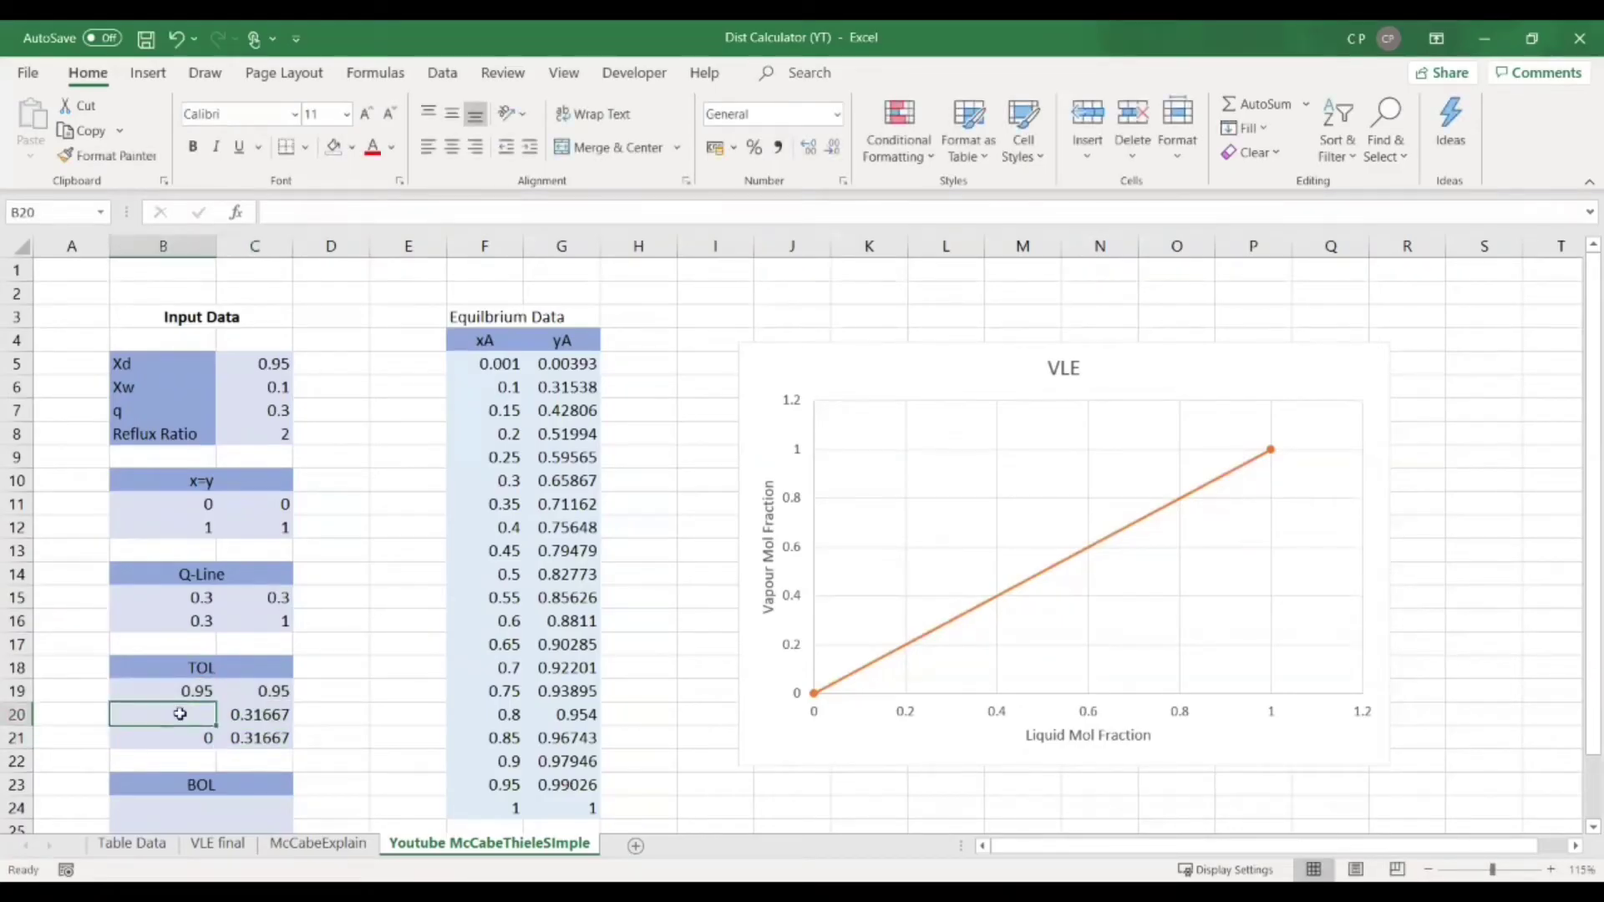
{"action": "type", "text": "="}
{"action": "left_click", "coordinate": [179, 621]}
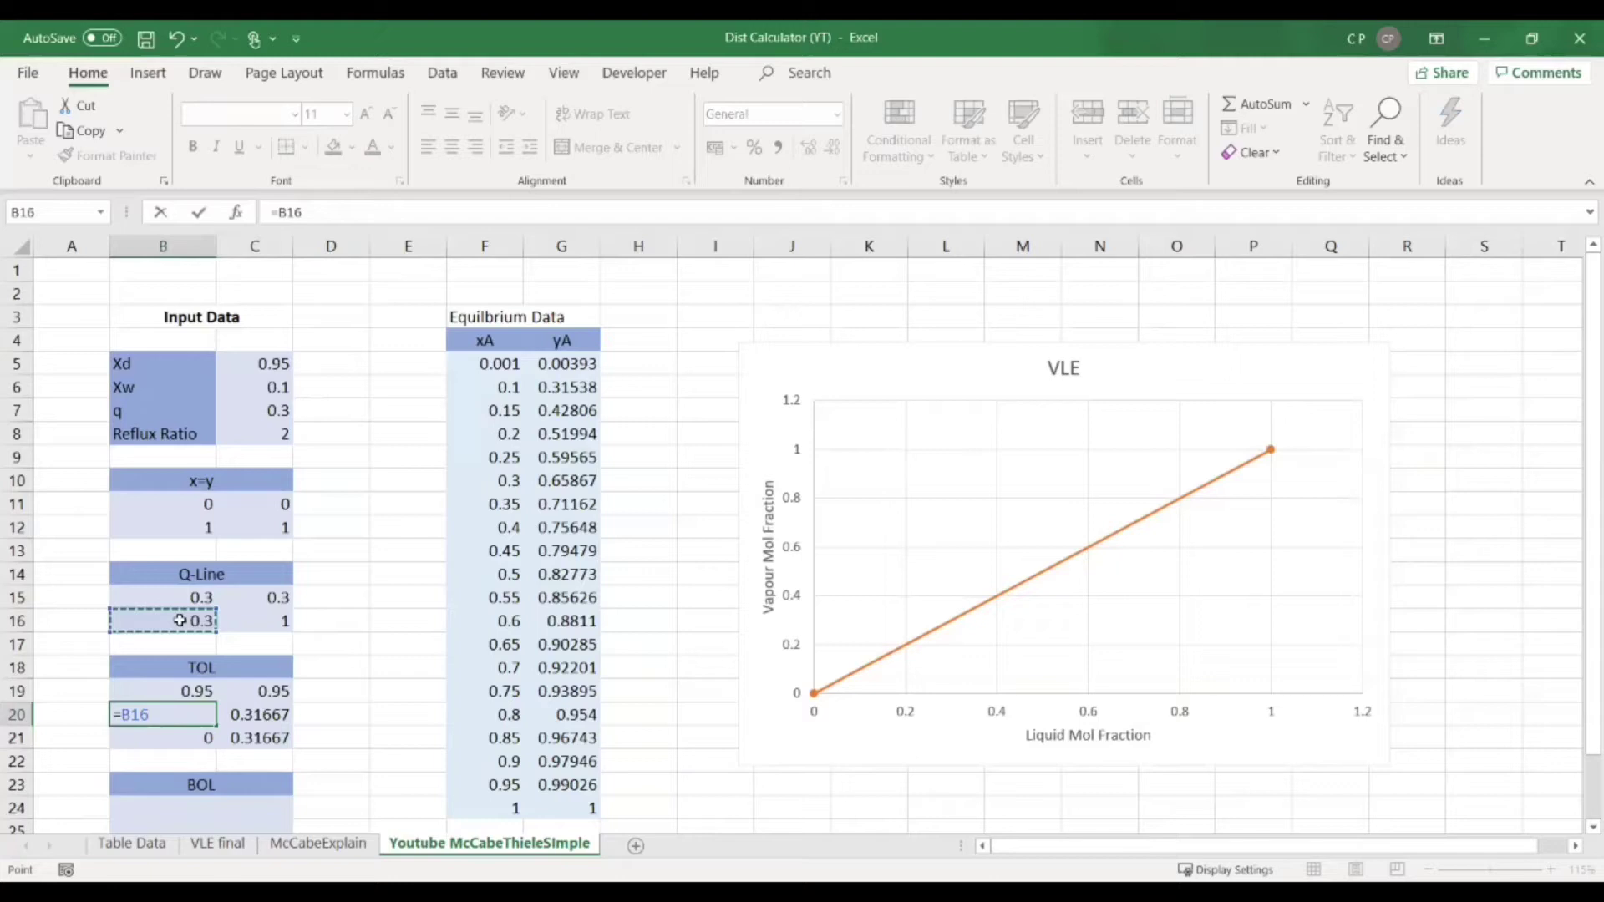
{"action": "key", "text": "Return"}
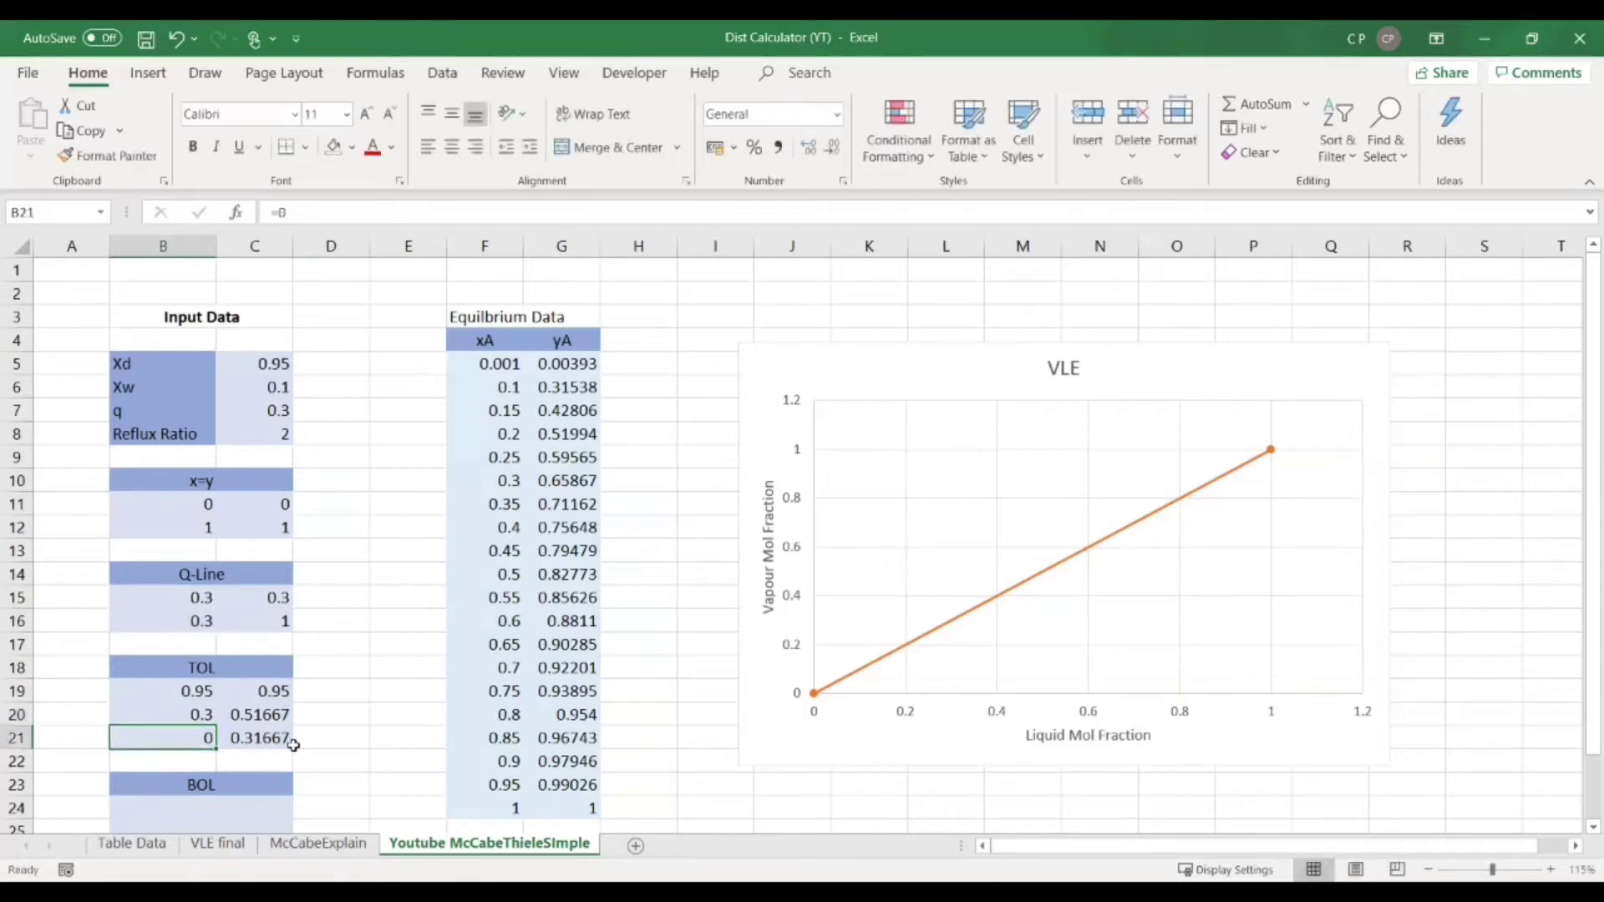
{"action": "left_click", "coordinate": [266, 715]}
{"action": "scroll", "coordinate": [372, 540], "scroll_direction": "down", "scroll_amount": 1}
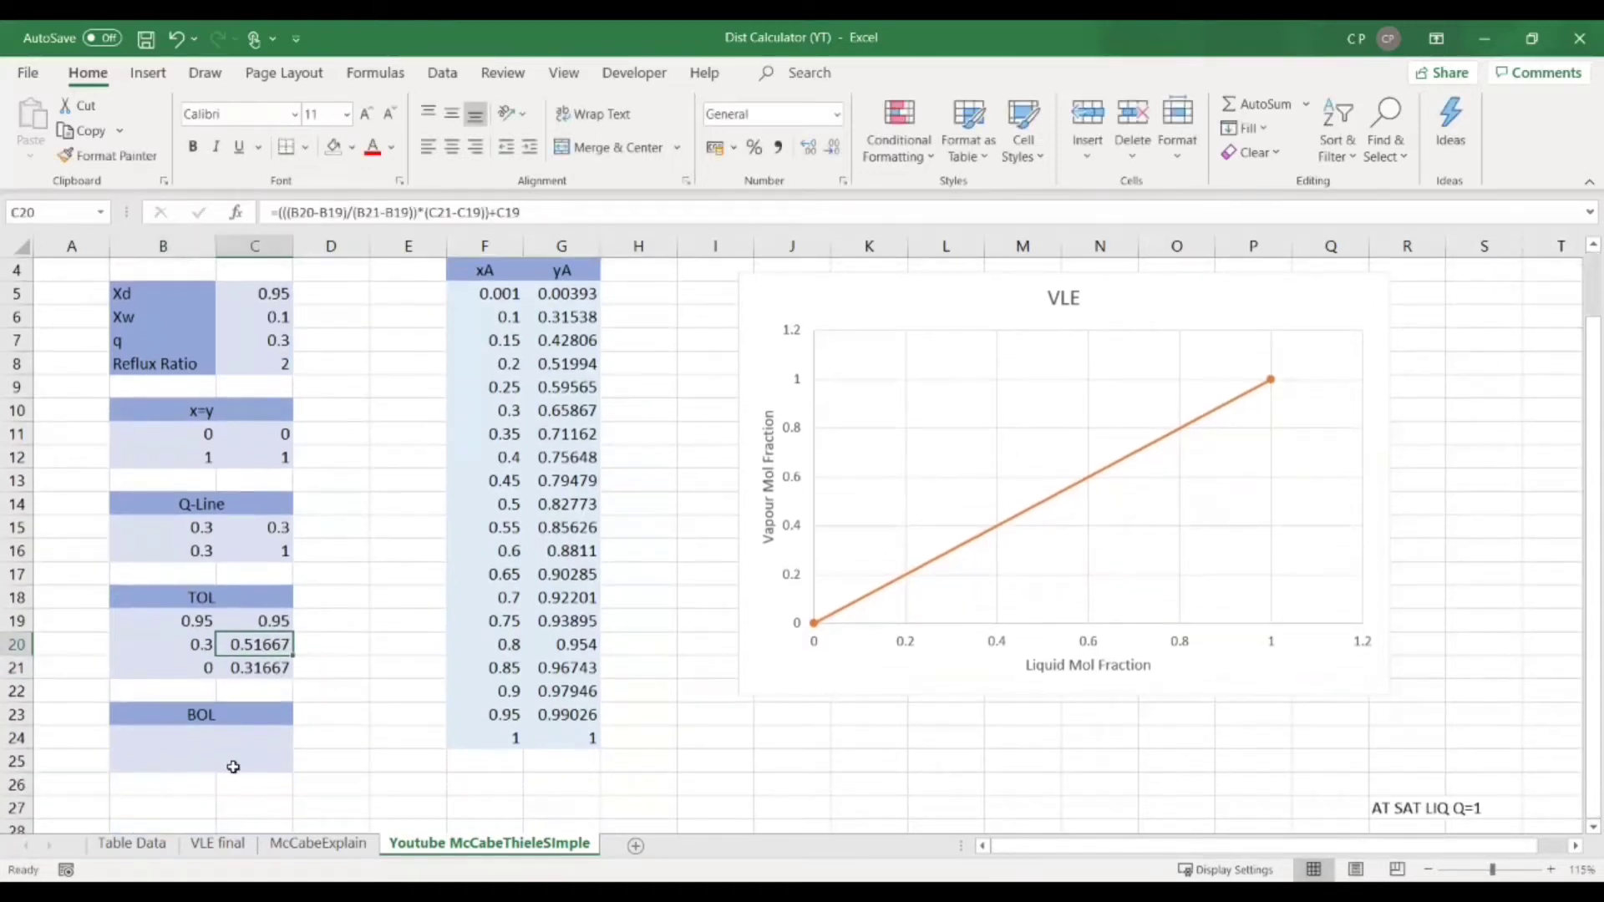
Link both B24 and C24 to the Xw value, giving the BOL point (0.1, 0.1).
{"action": "left_click", "coordinate": [141, 733]}
{"action": "type", "text": "="}
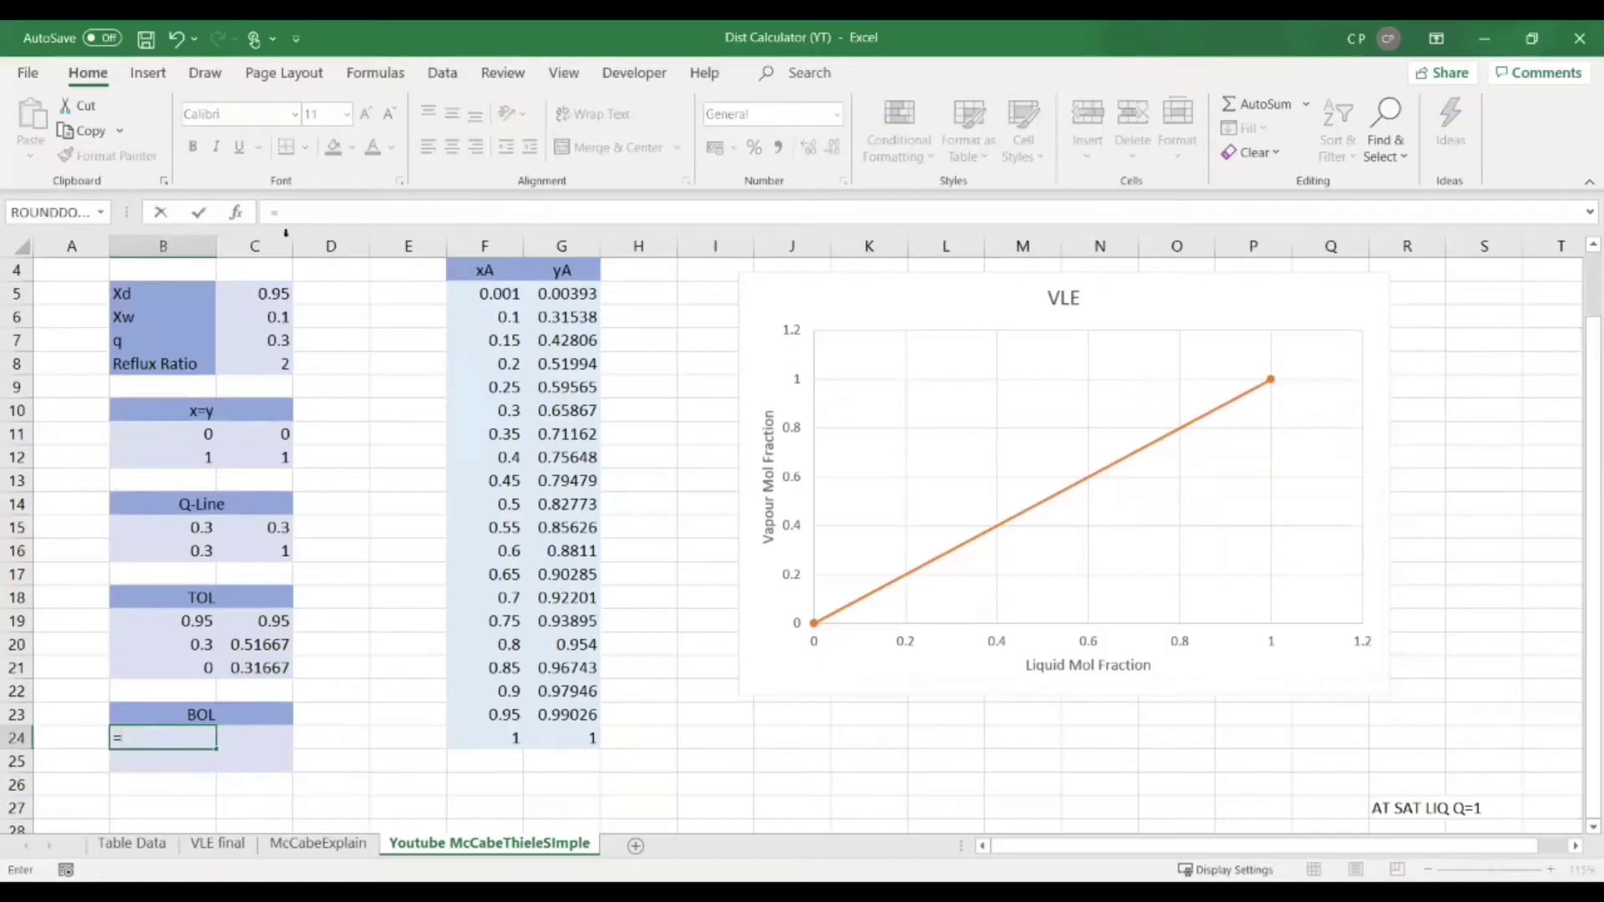
{"action": "left_click", "coordinate": [267, 318]}
{"action": "key", "text": "Tab"}
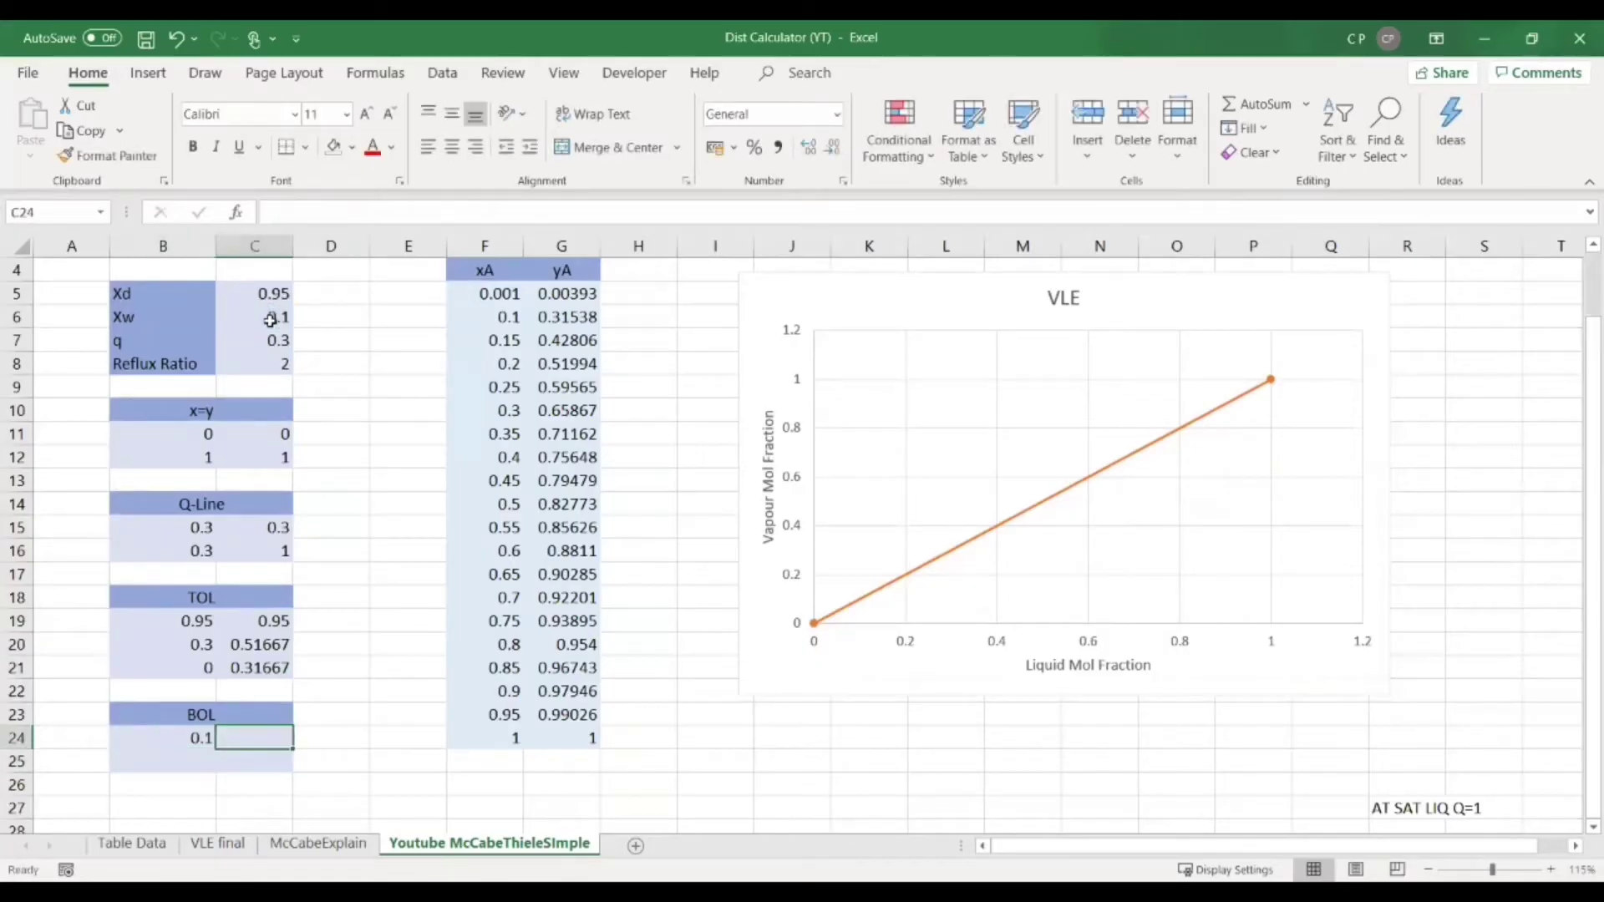
{"action": "type", "text": "="}
{"action": "left_click", "coordinate": [270, 320]}
{"action": "key", "text": "Return"}
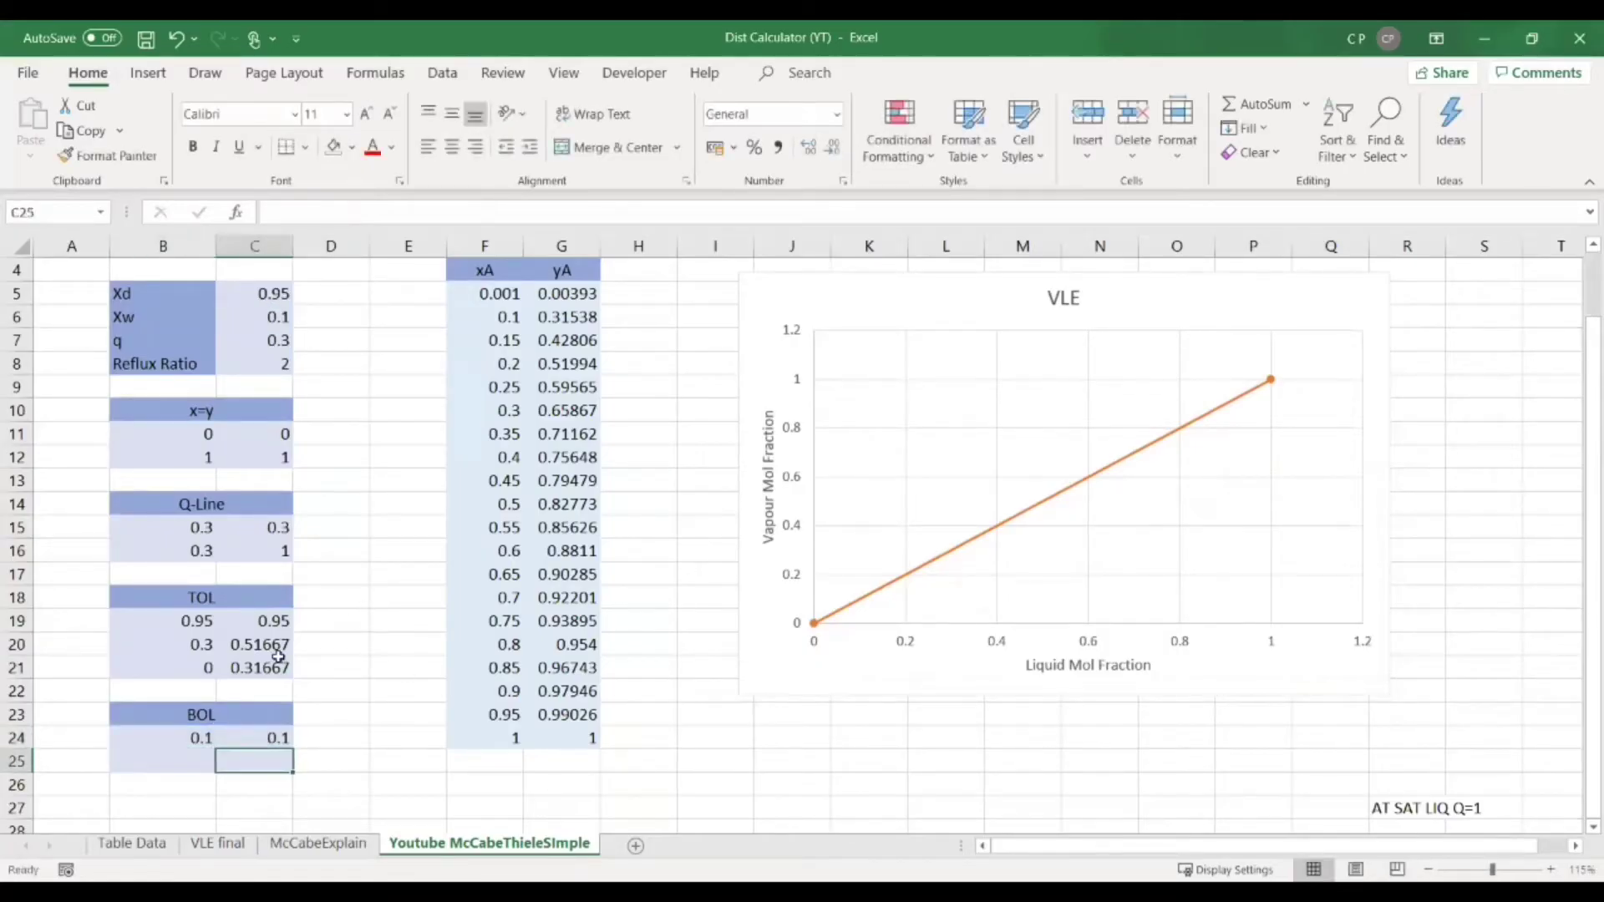
Set B25 =B20 and C25 =C20 for the BOL point (0.3, 0.51667), then select the VLE chart.
{"action": "left_click", "coordinate": [180, 765]}
{"action": "type", "text": "="}
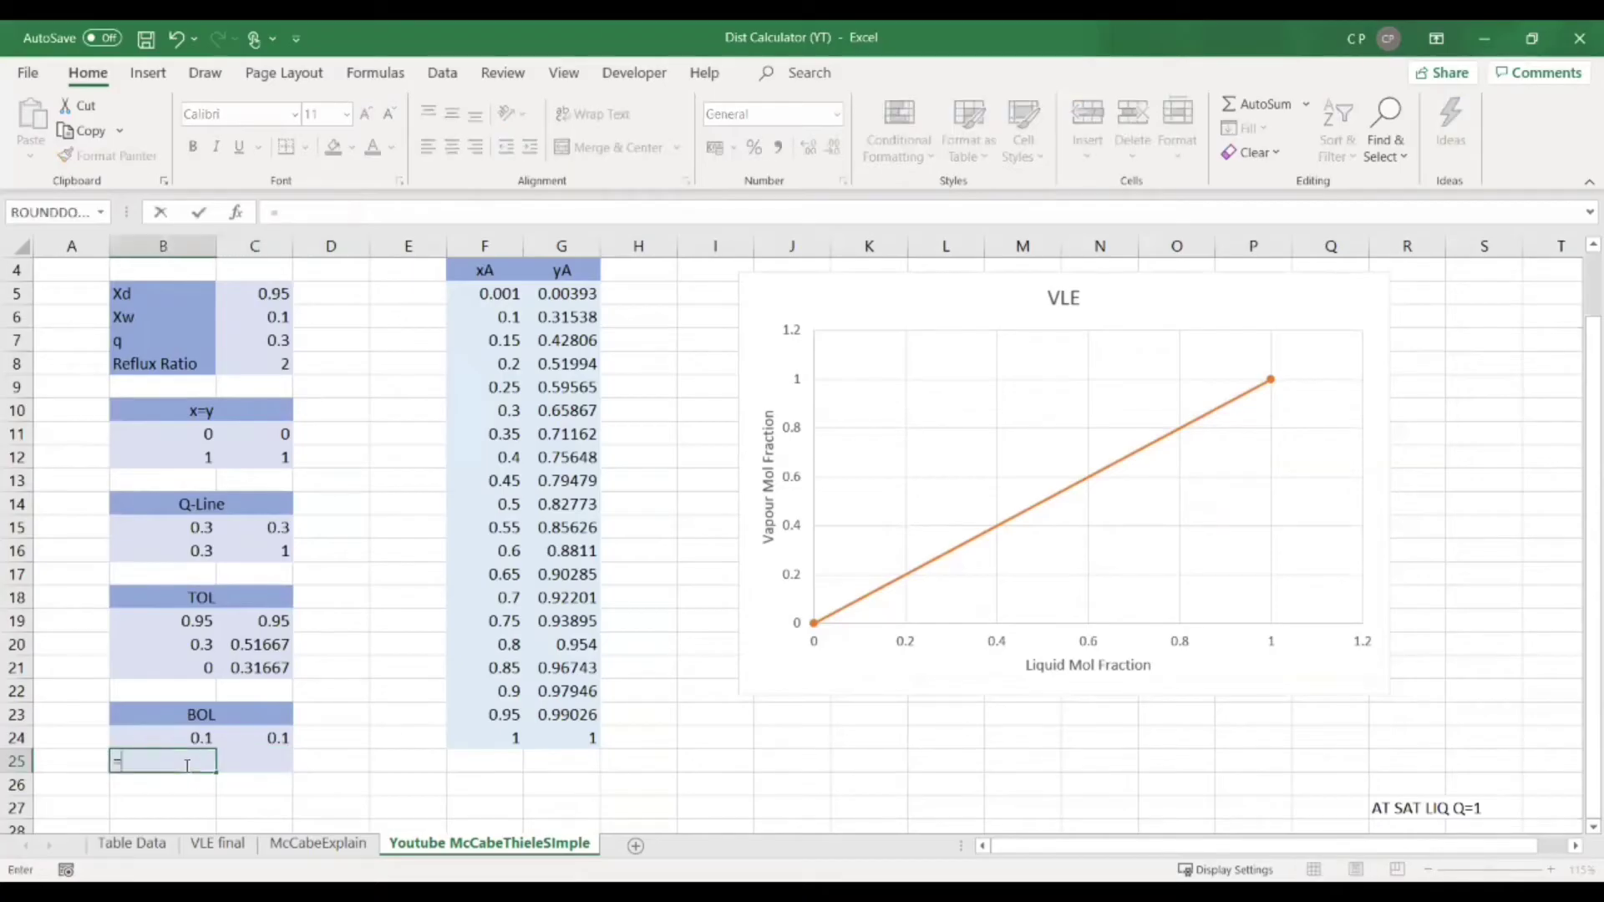
{"action": "left_click", "coordinate": [185, 642]}
{"action": "key", "text": "Tab"}
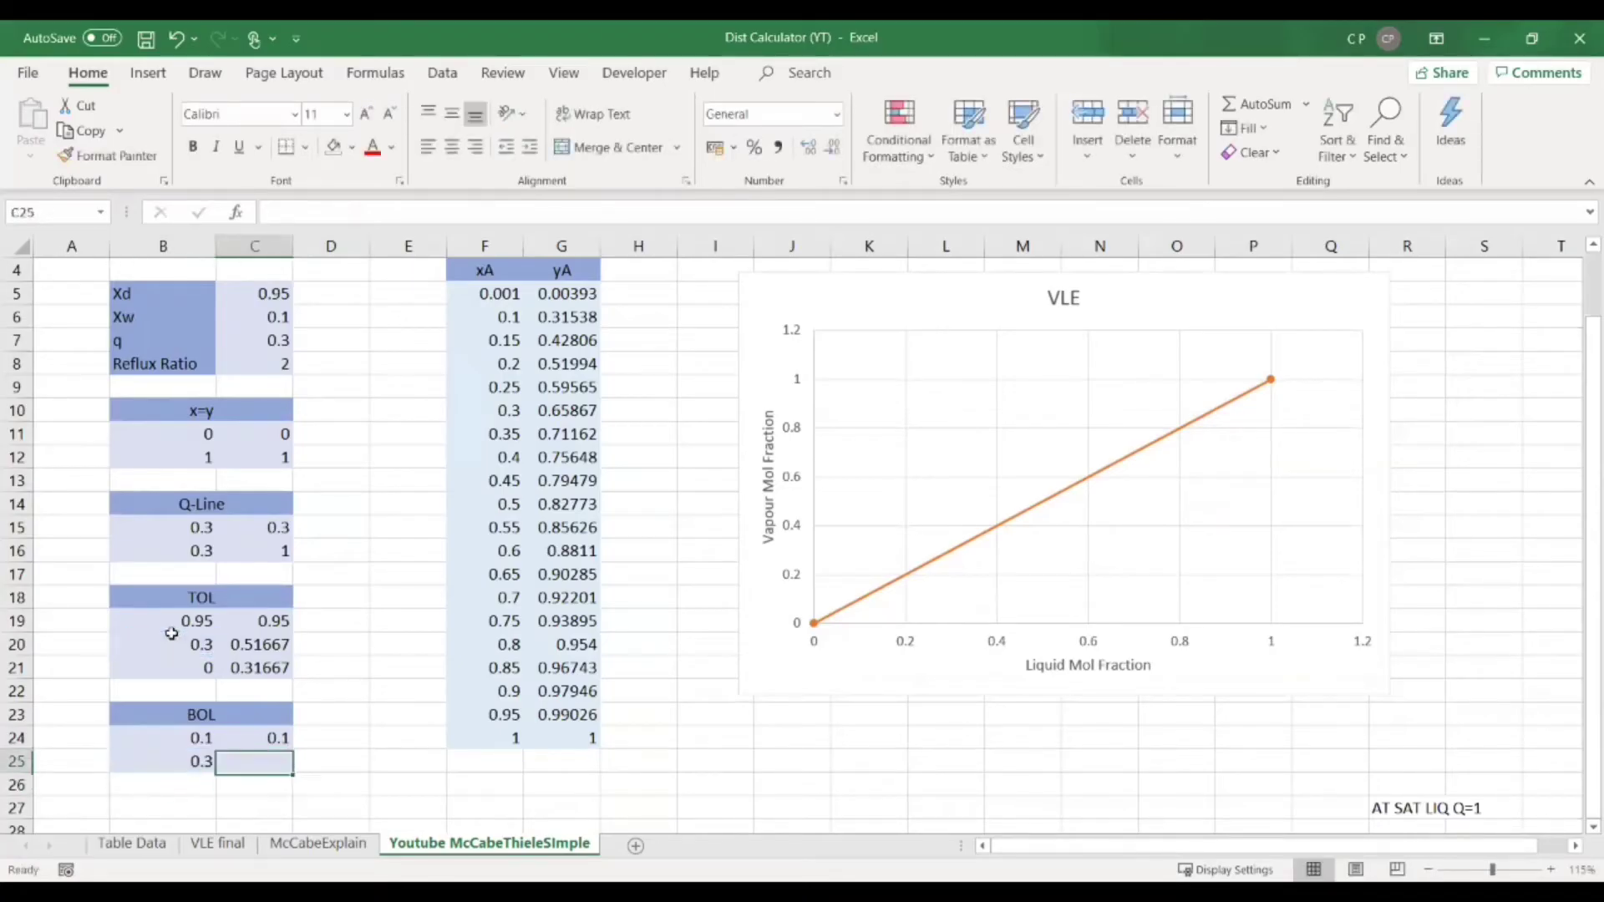
{"action": "type", "text": "="}
{"action": "left_click", "coordinate": [260, 641]}
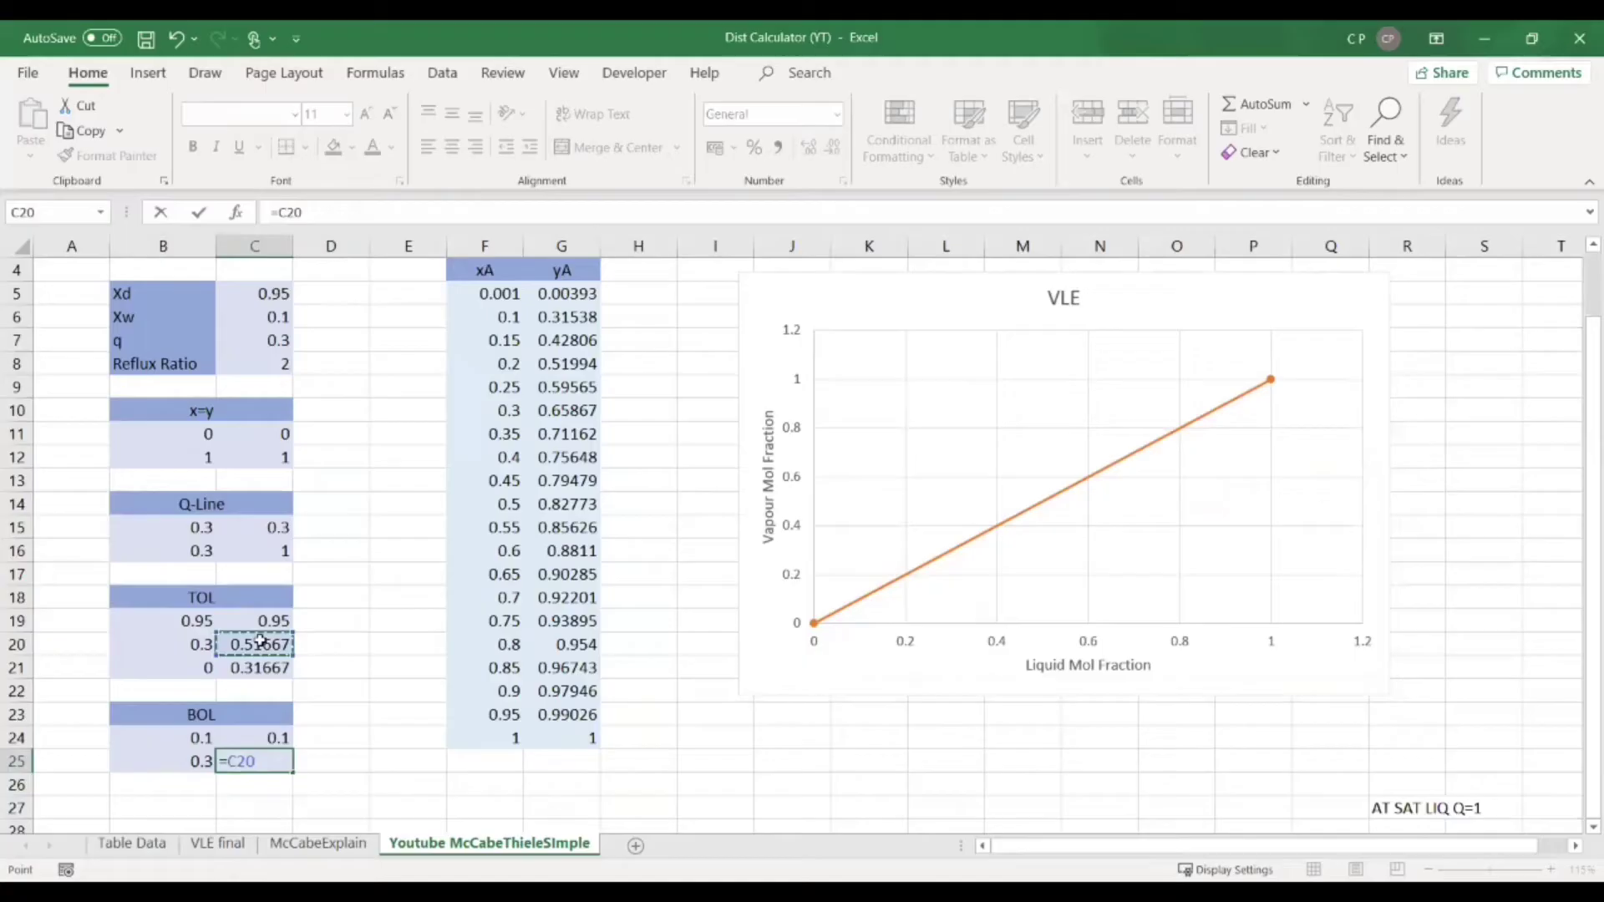
{"action": "key", "text": "Return"}
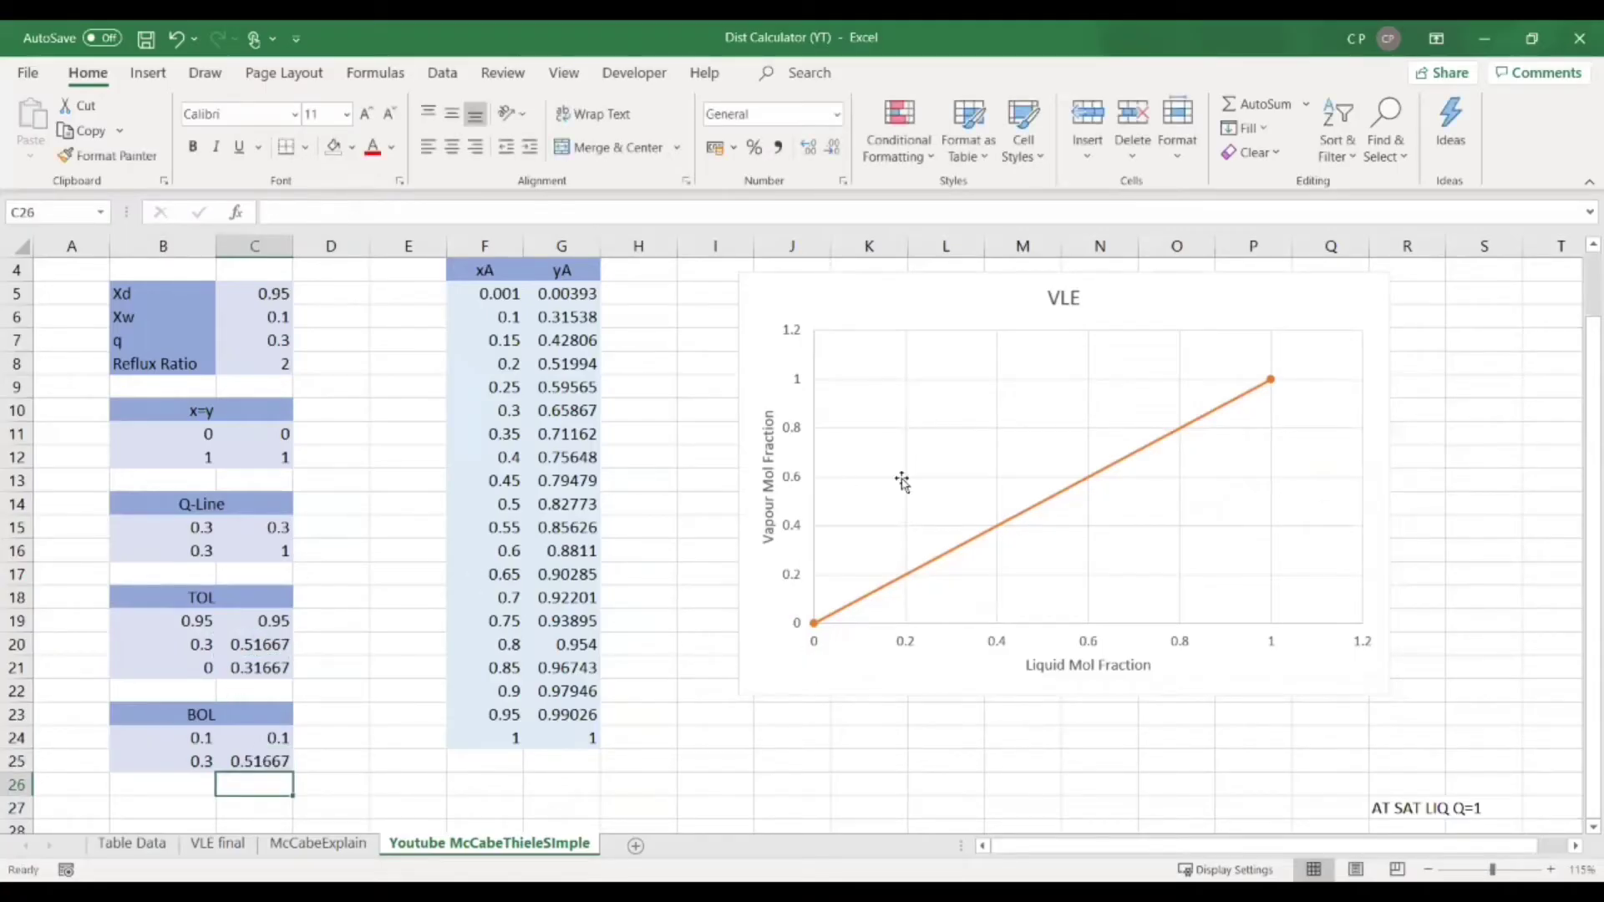
{"action": "left_click", "coordinate": [961, 309]}
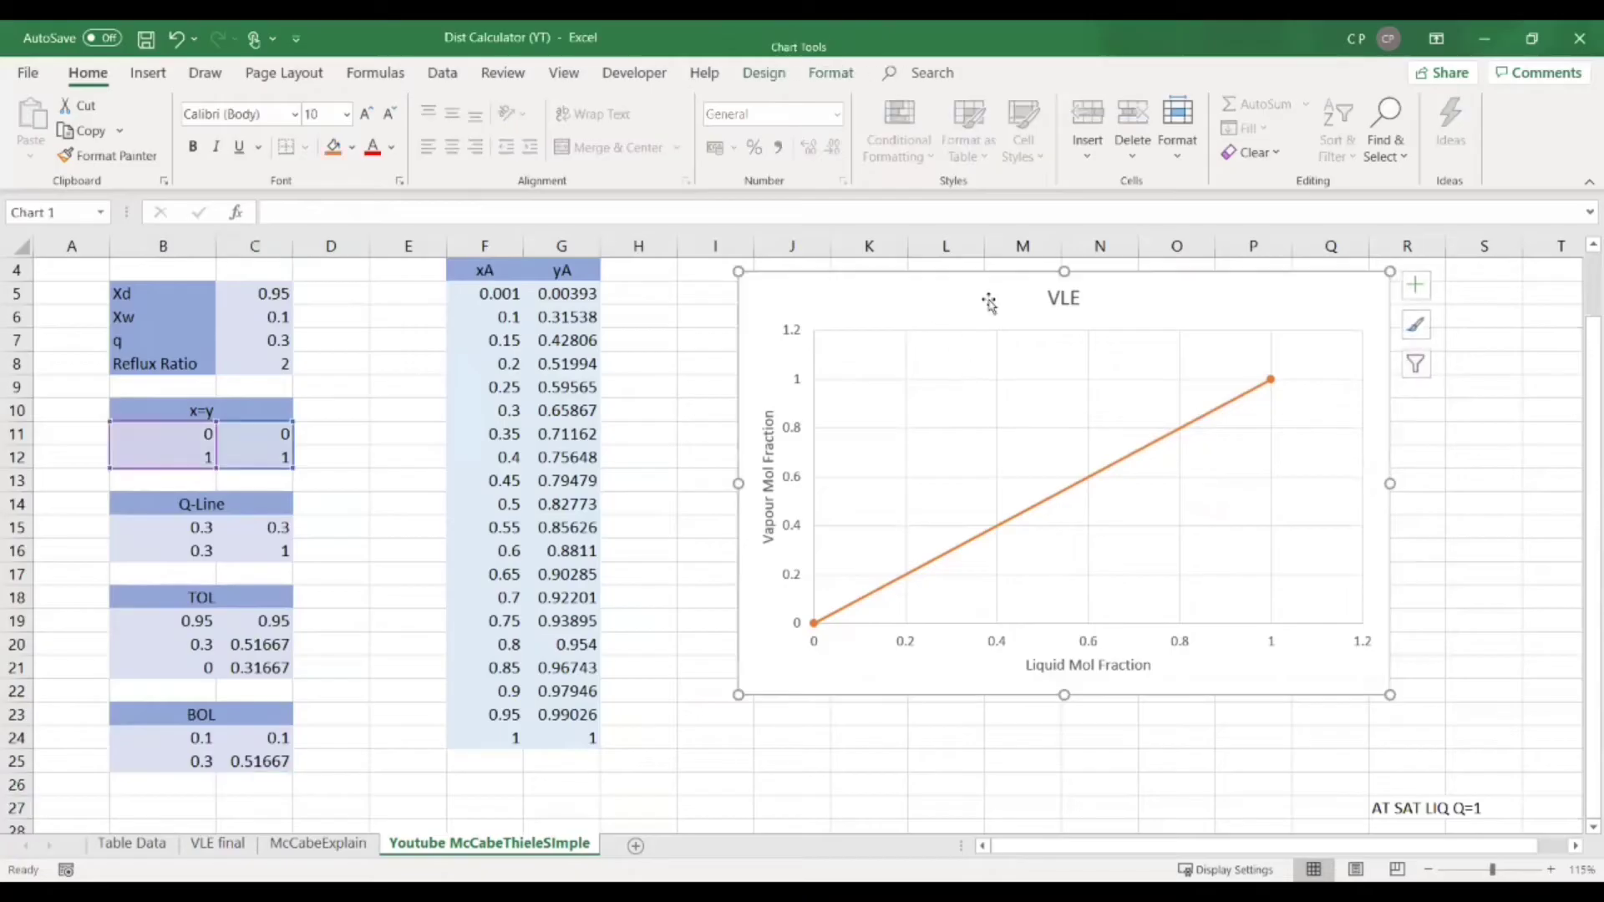
{"action": "left_click", "coordinate": [763, 73]}
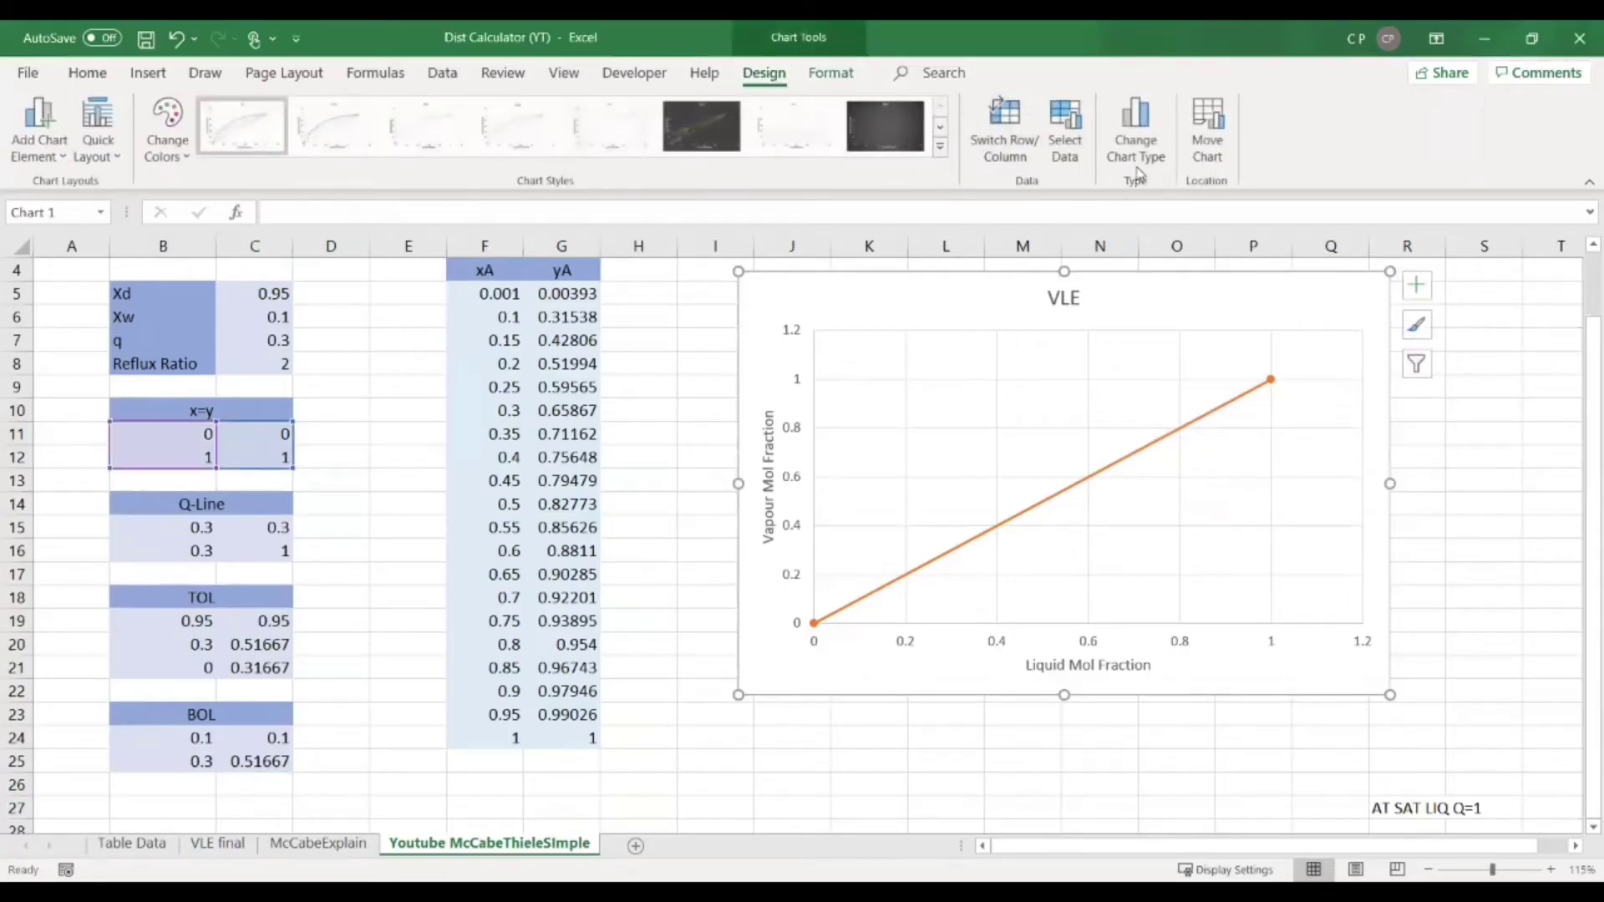
Add a chart series named 'equi' with X values F5:F24 and Y values G5:G24.
{"action": "left_click", "coordinate": [1064, 130]}
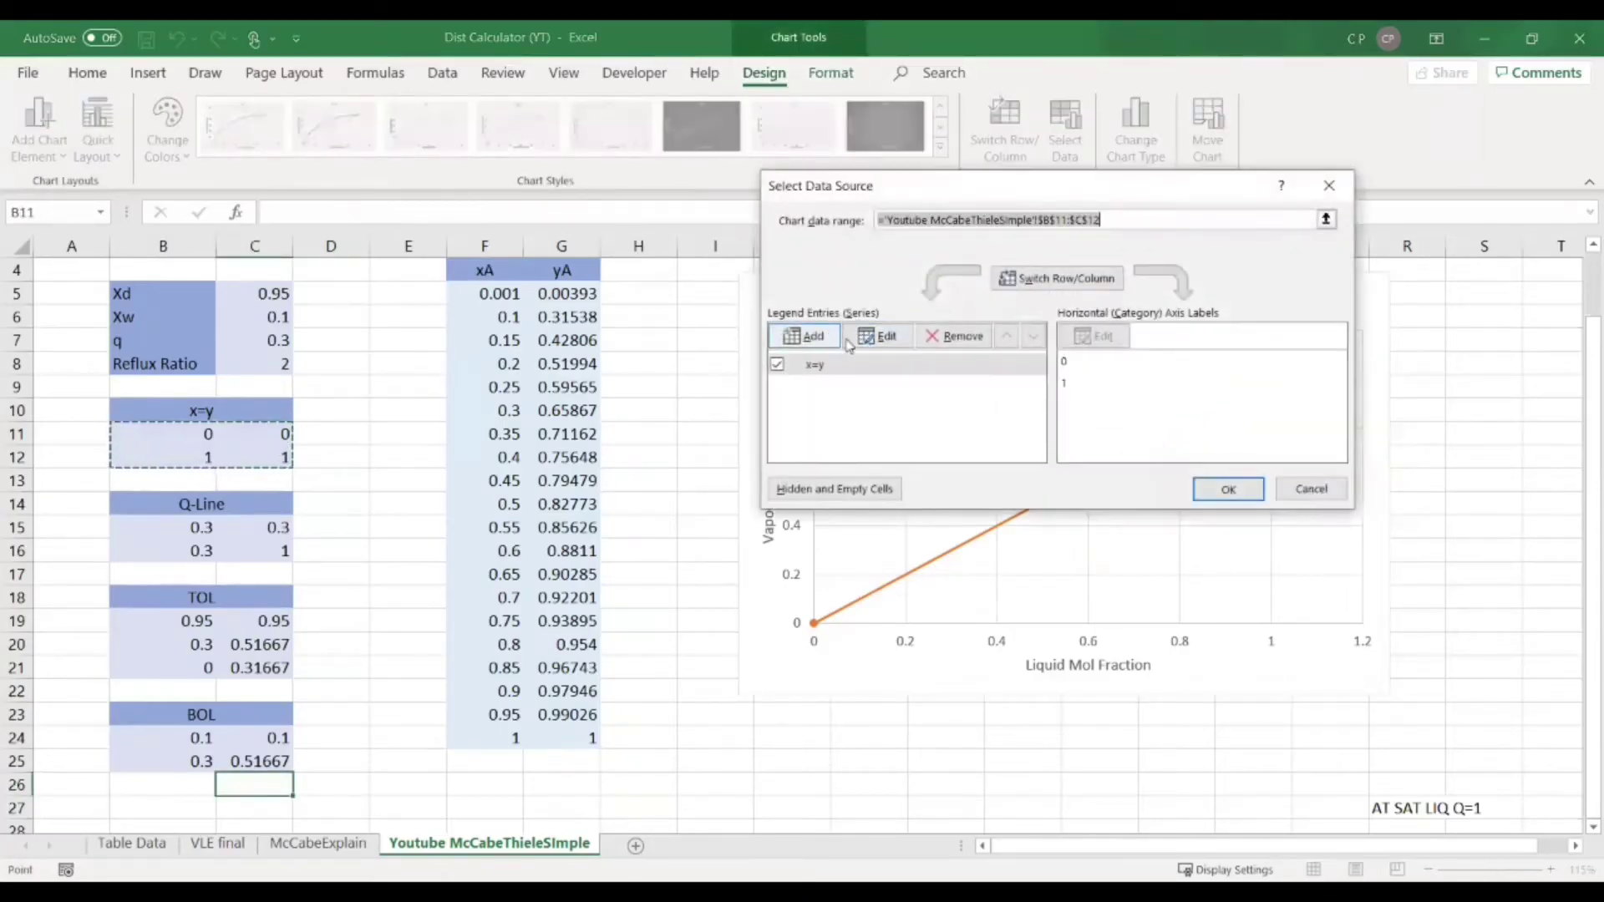
{"action": "left_click", "coordinate": [823, 336]}
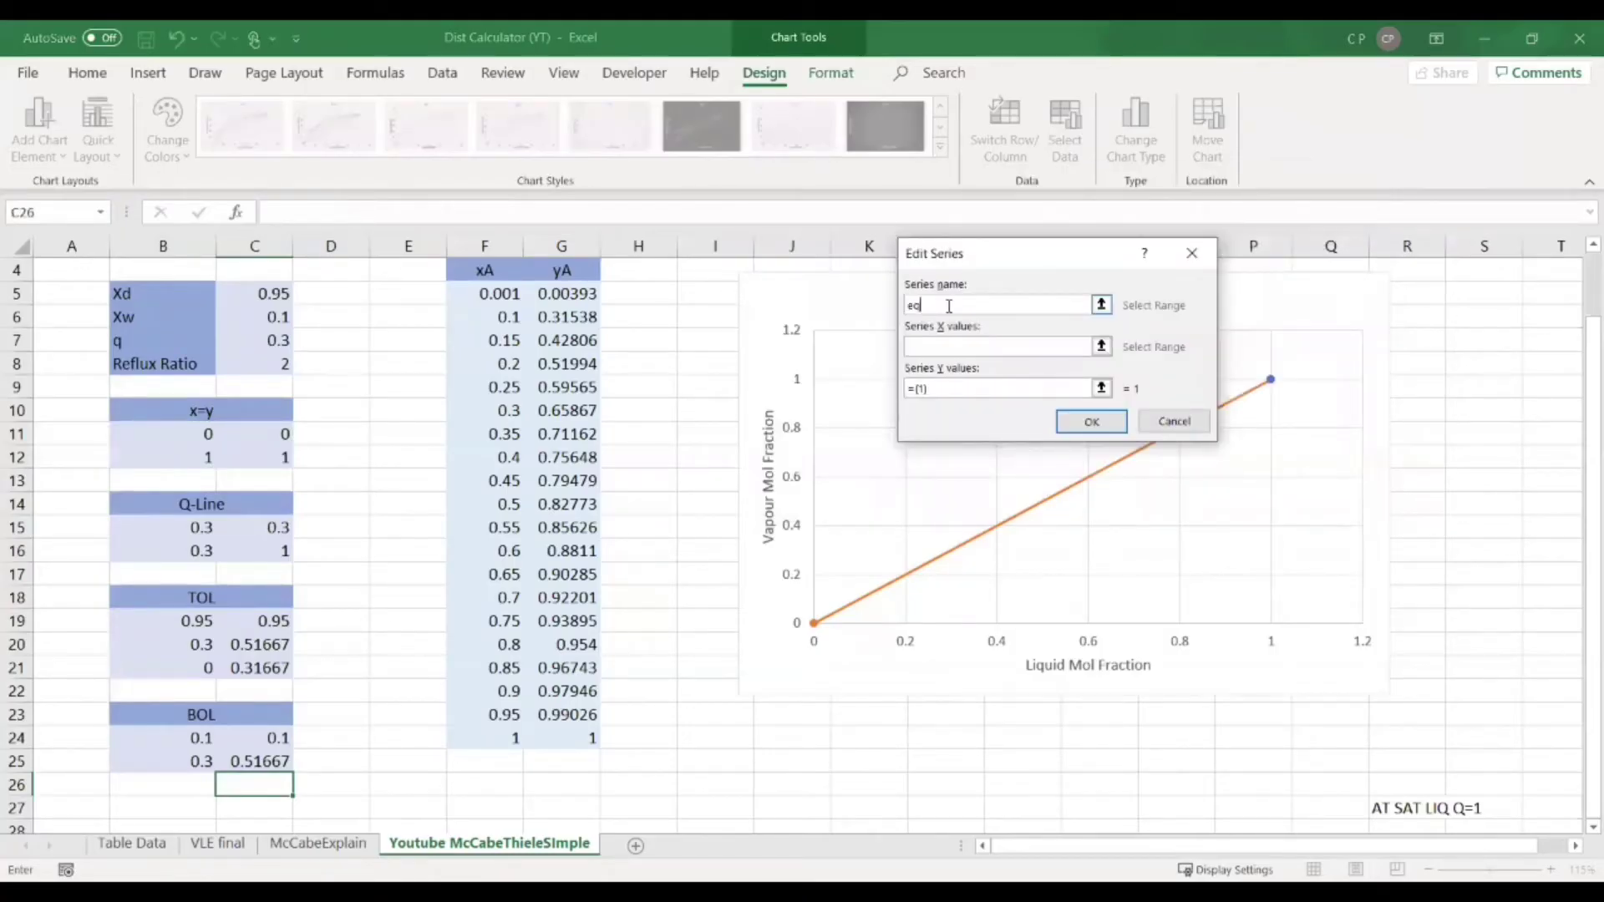
{"action": "type", "text": "equi"}
{"action": "left_click", "coordinate": [935, 345]}
{"action": "left_click", "coordinate": [492, 295]}
{"action": "left_click_drag", "start_coordinate": [493, 295], "coordinate": [501, 738]}
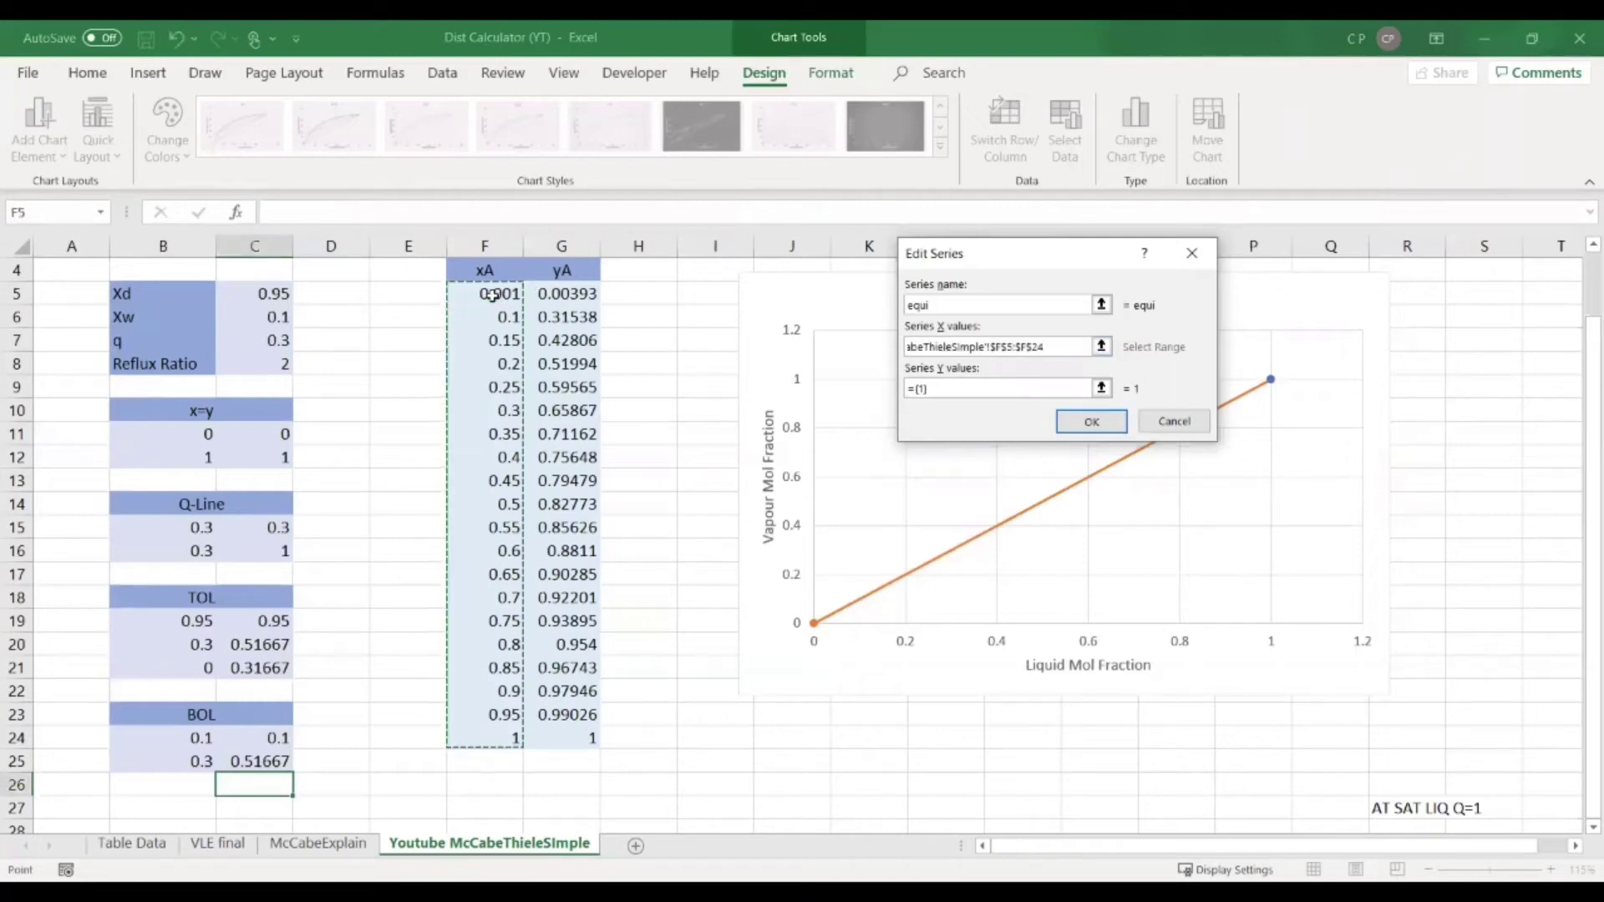
{"action": "left_click", "coordinate": [962, 390]}
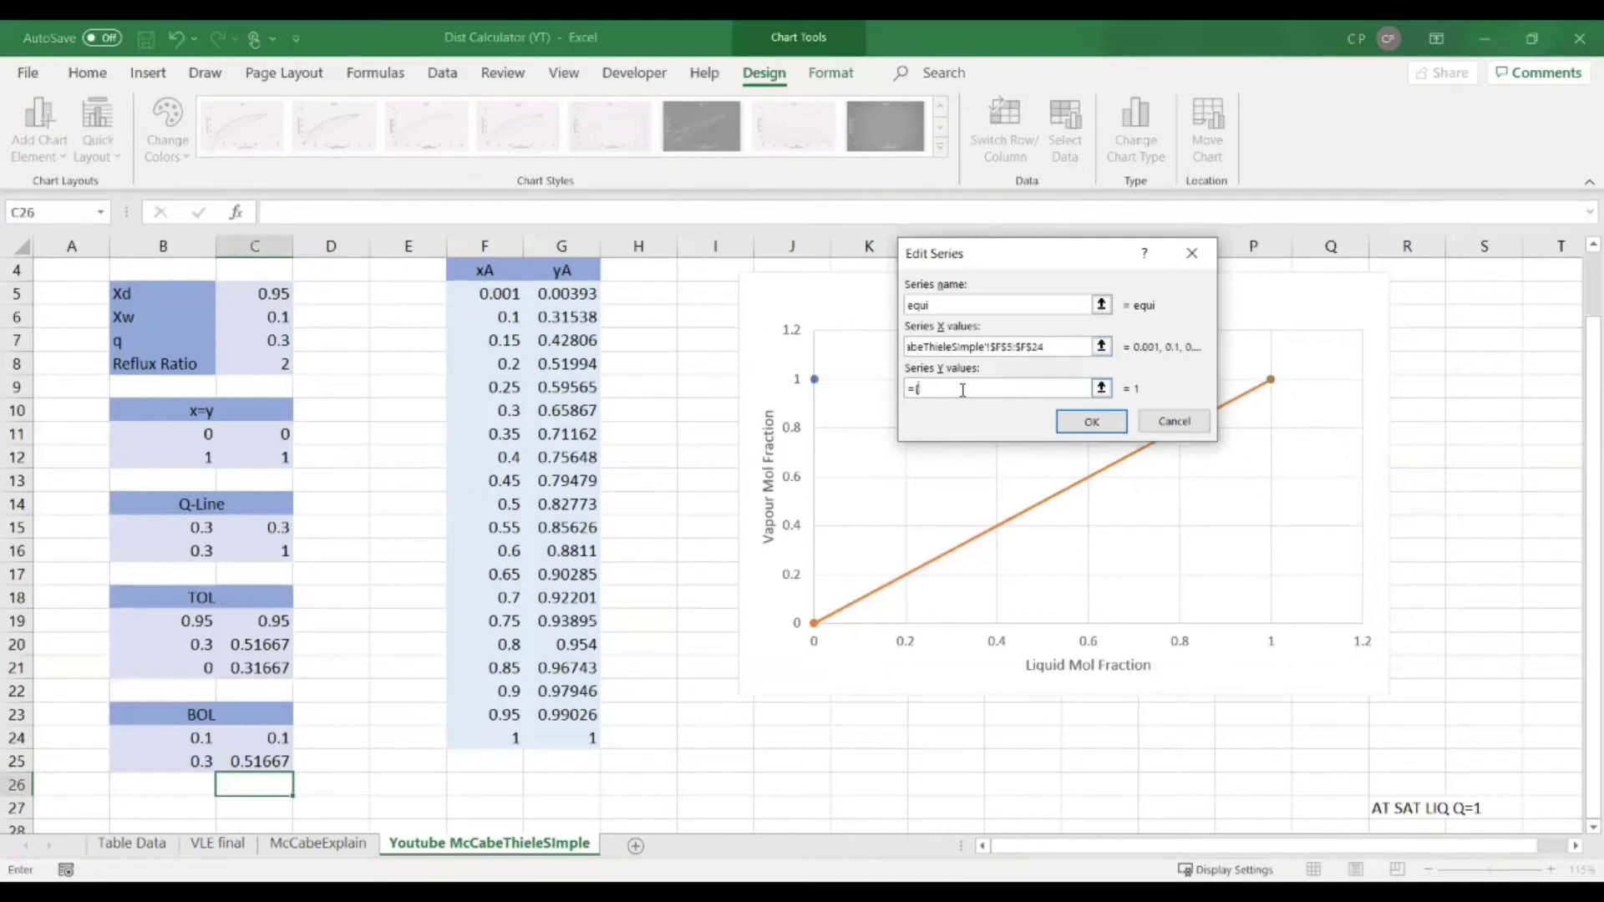
{"action": "left_click", "coordinate": [569, 294]}
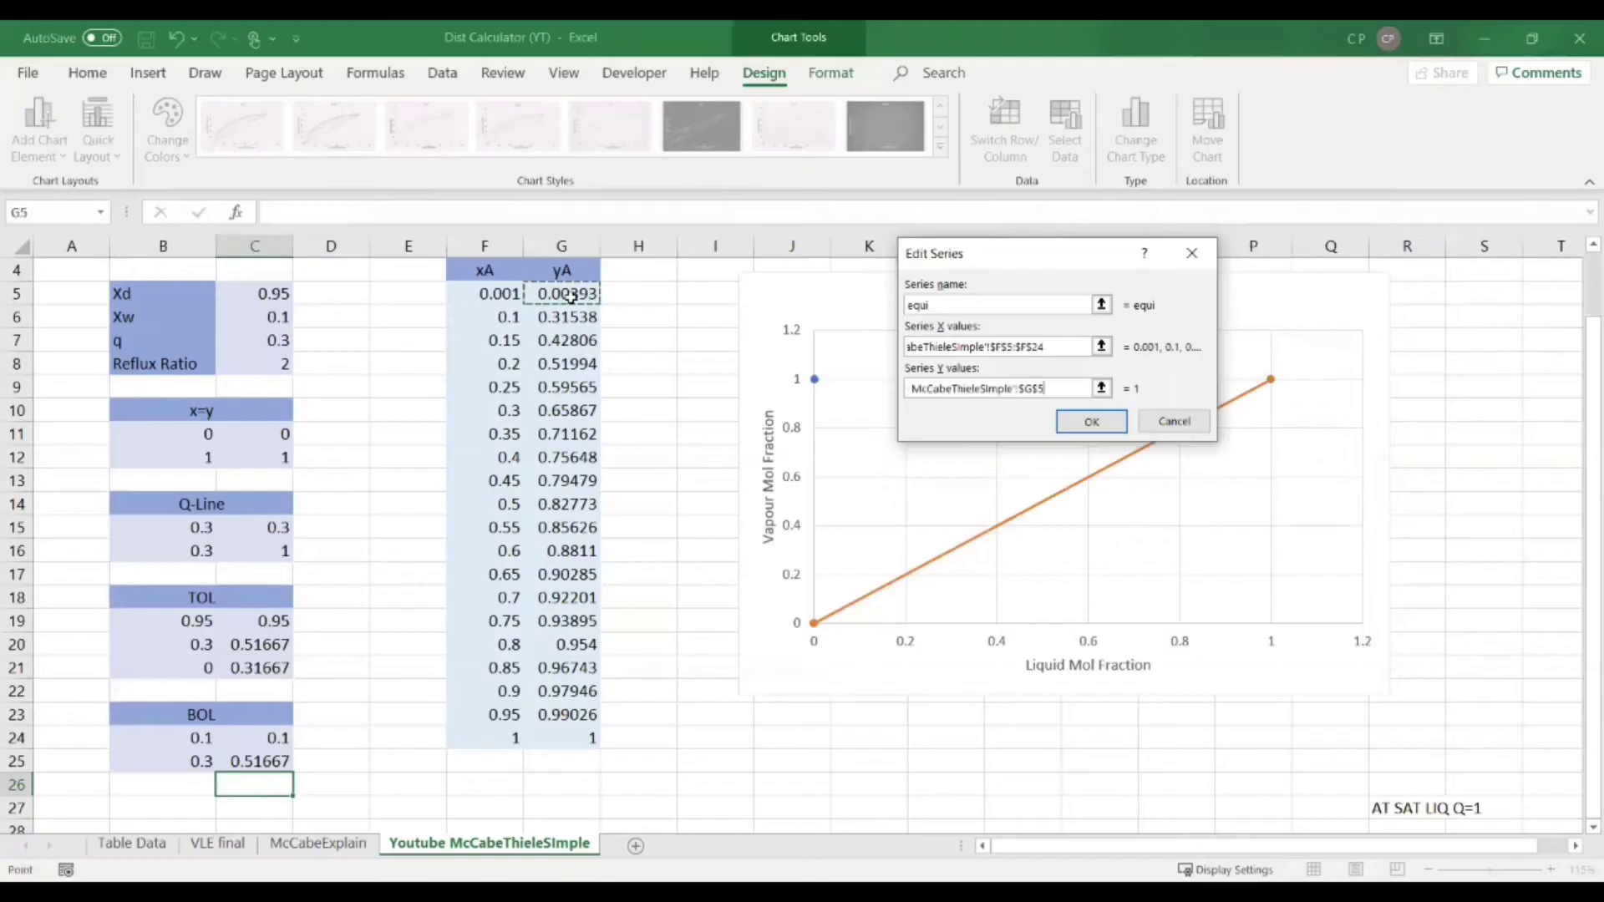
{"action": "left_click_drag", "start_coordinate": [570, 295], "coordinate": [568, 739]}
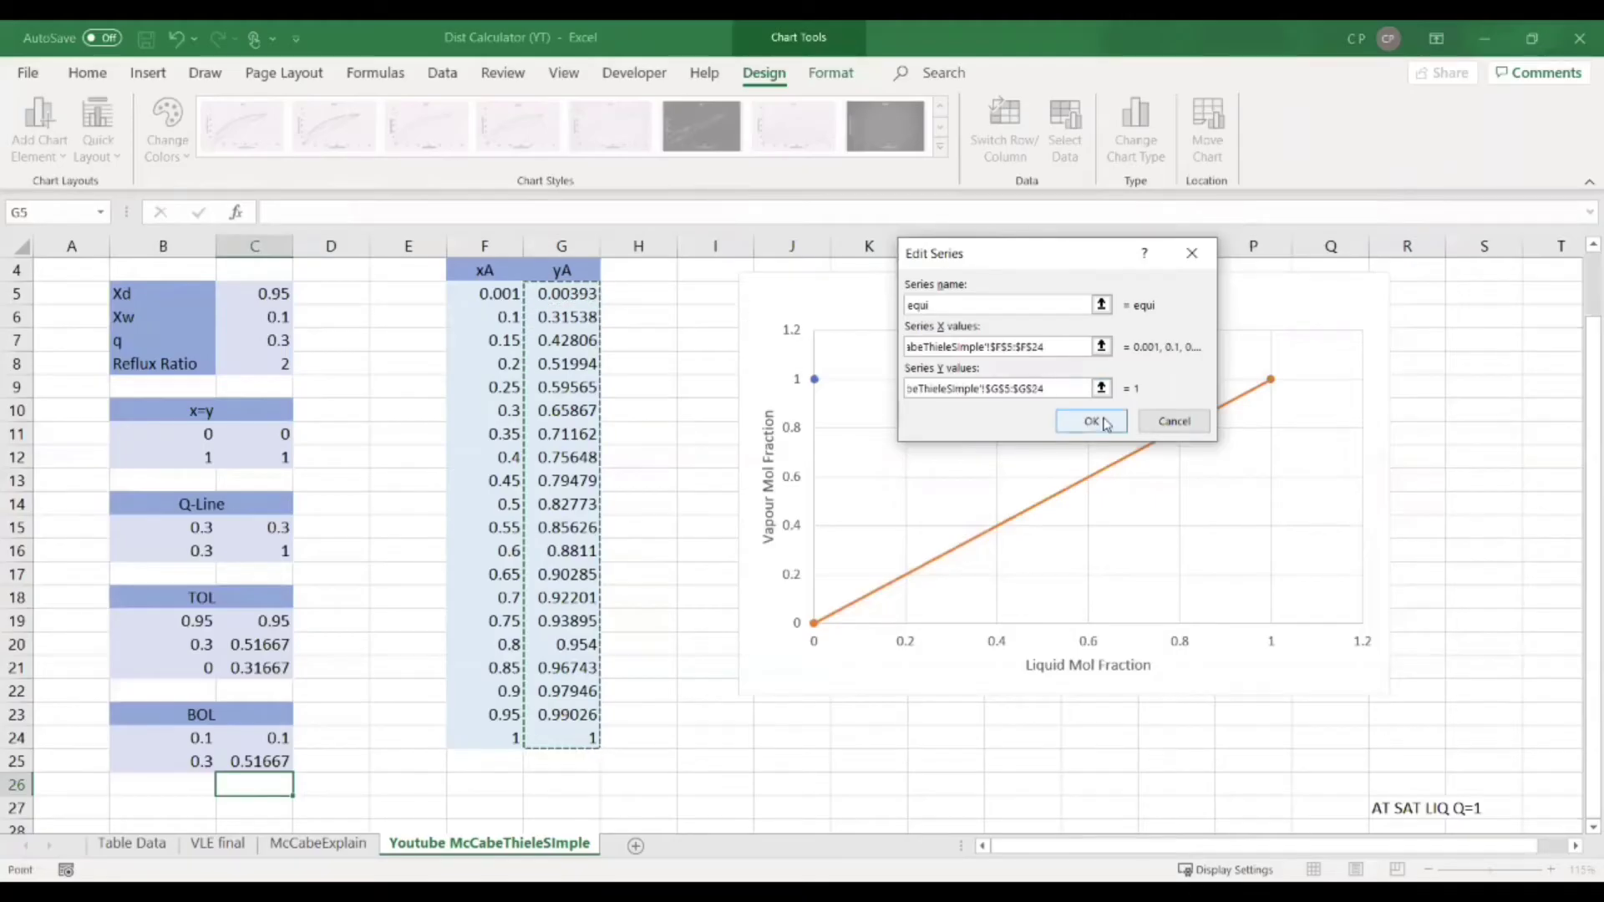
{"action": "left_click", "coordinate": [1091, 421]}
{"action": "left_click", "coordinate": [827, 333]}
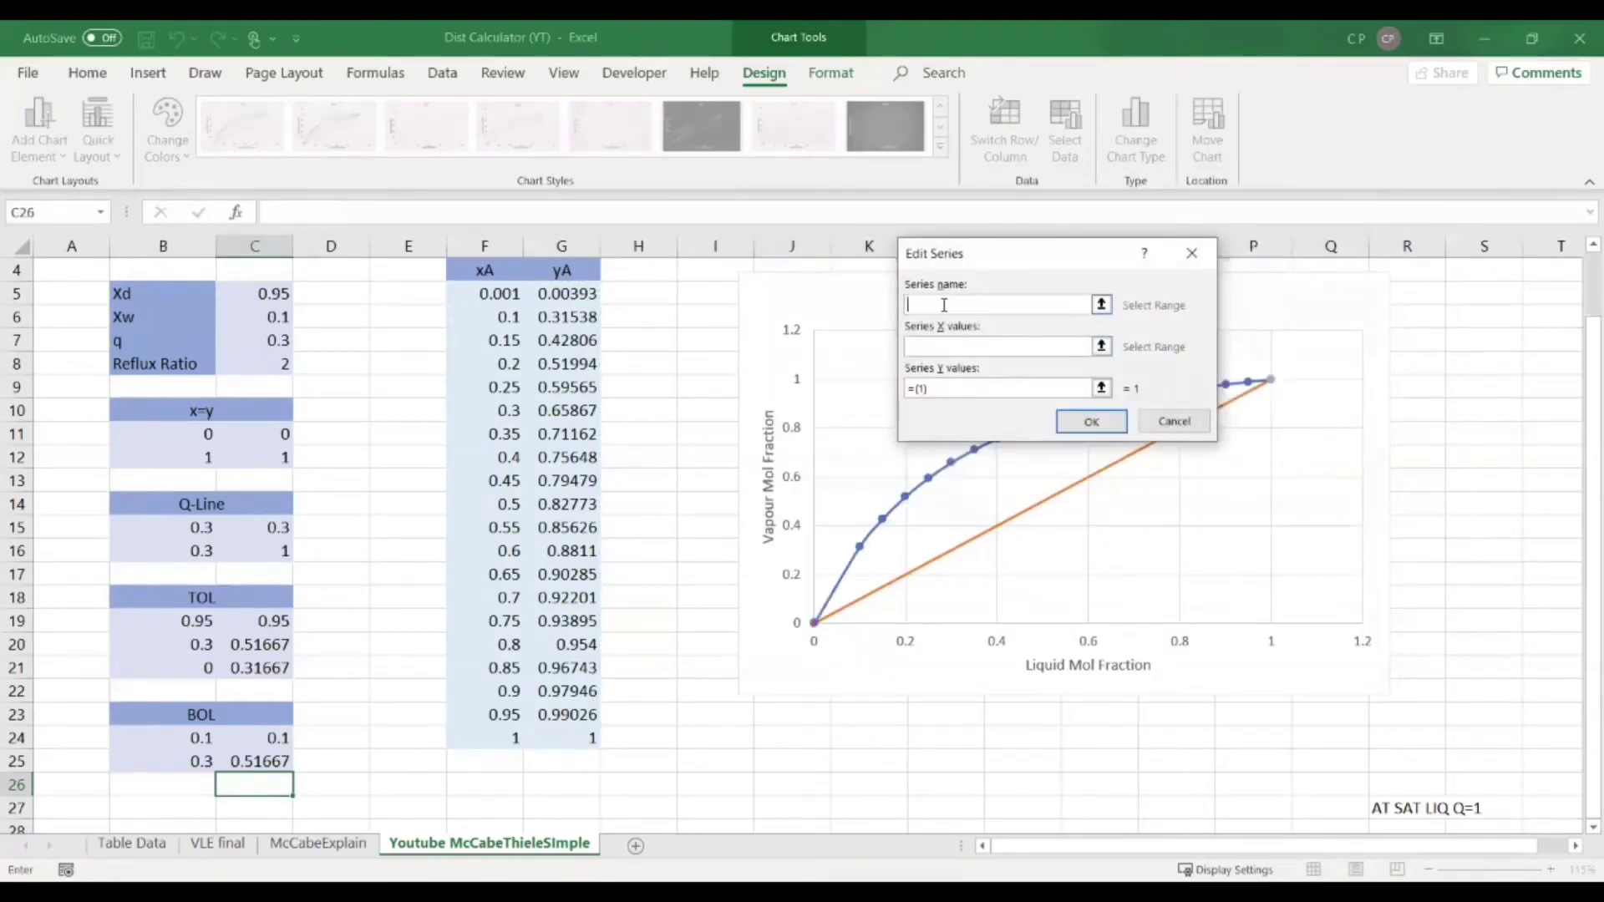
Add a series named 'q' with X values B15:B16 and Y values C15:C16.
{"action": "type", "text": "q"}
{"action": "left_click", "coordinate": [948, 344]}
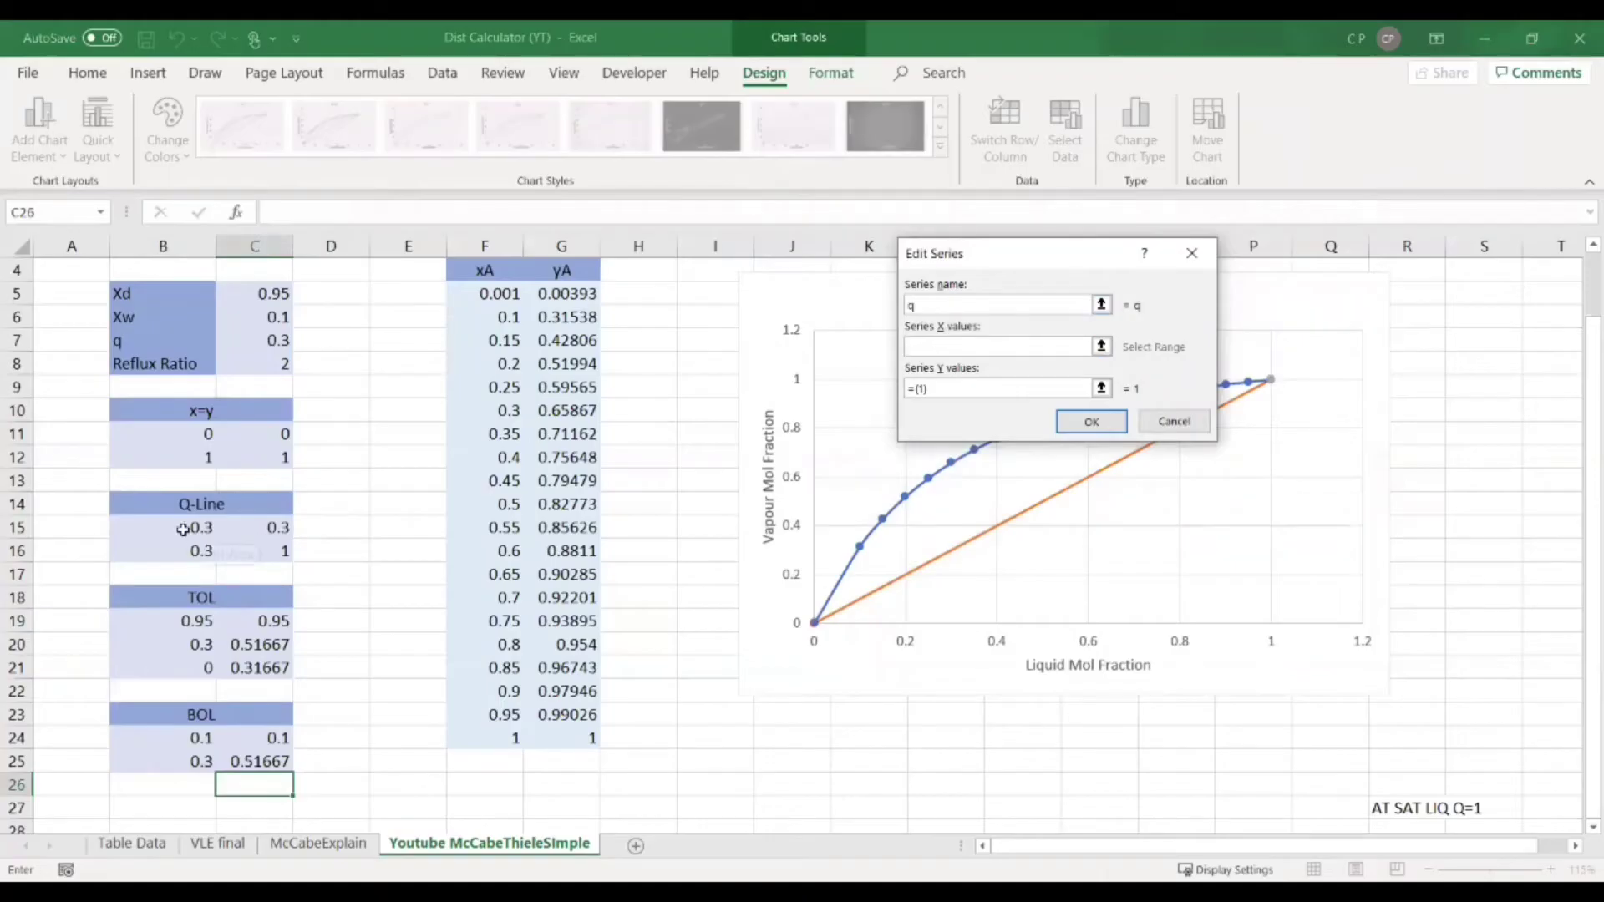
{"action": "left_click", "coordinate": [182, 529]}
{"action": "key", "text": "shift+Down"}
{"action": "left_click", "coordinate": [964, 387]}
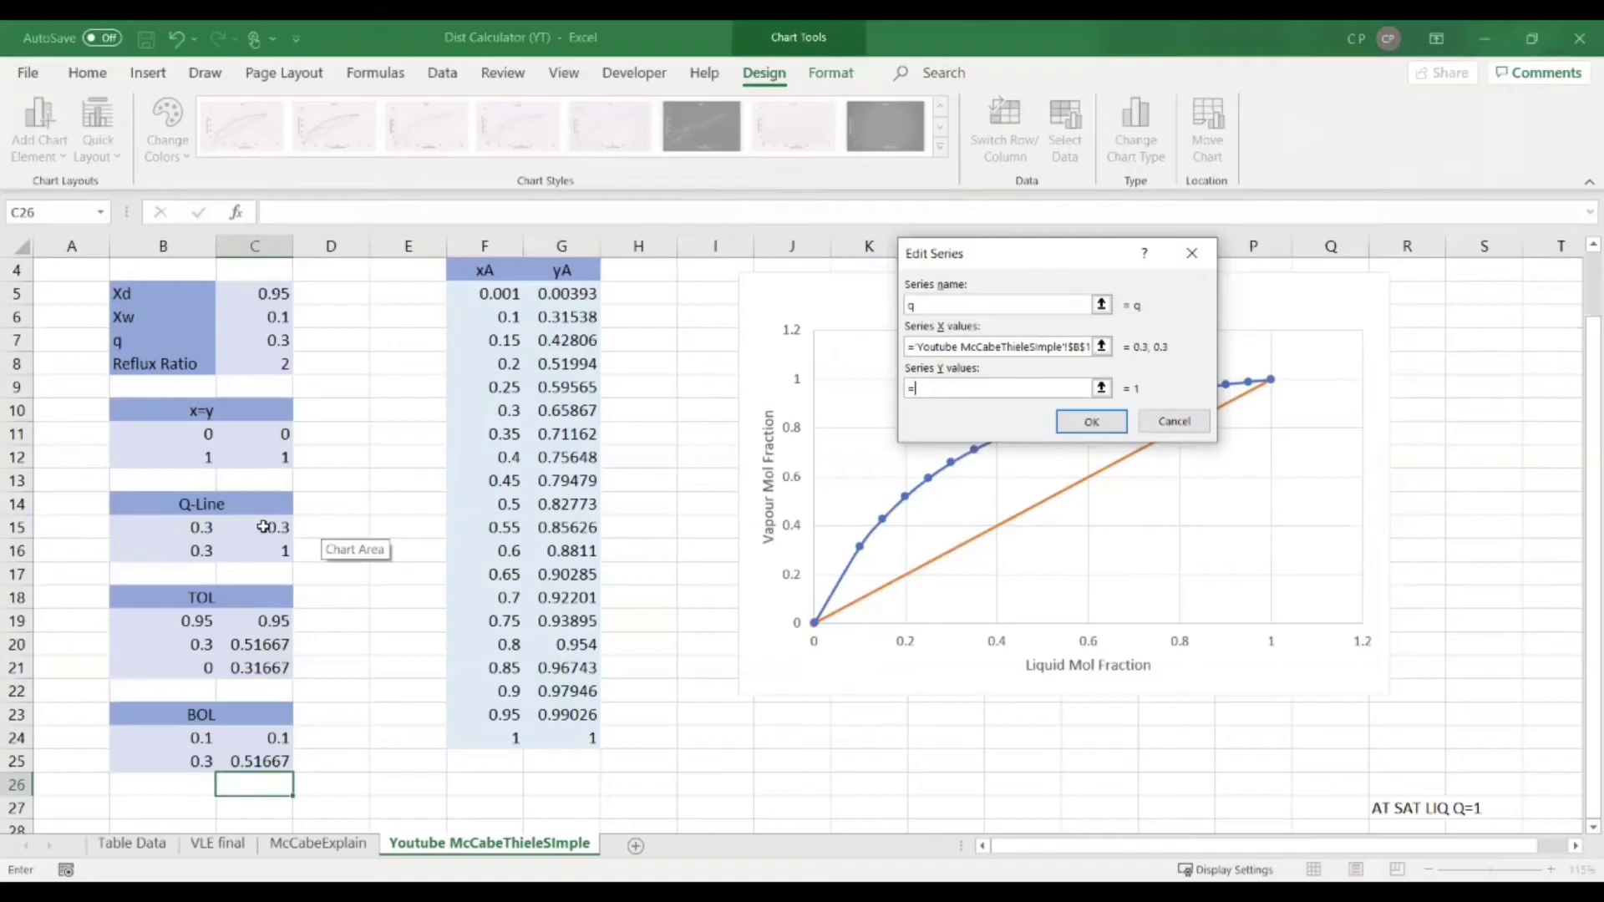
{"action": "left_click", "coordinate": [258, 532]}
{"action": "key", "text": "shift+Down"}
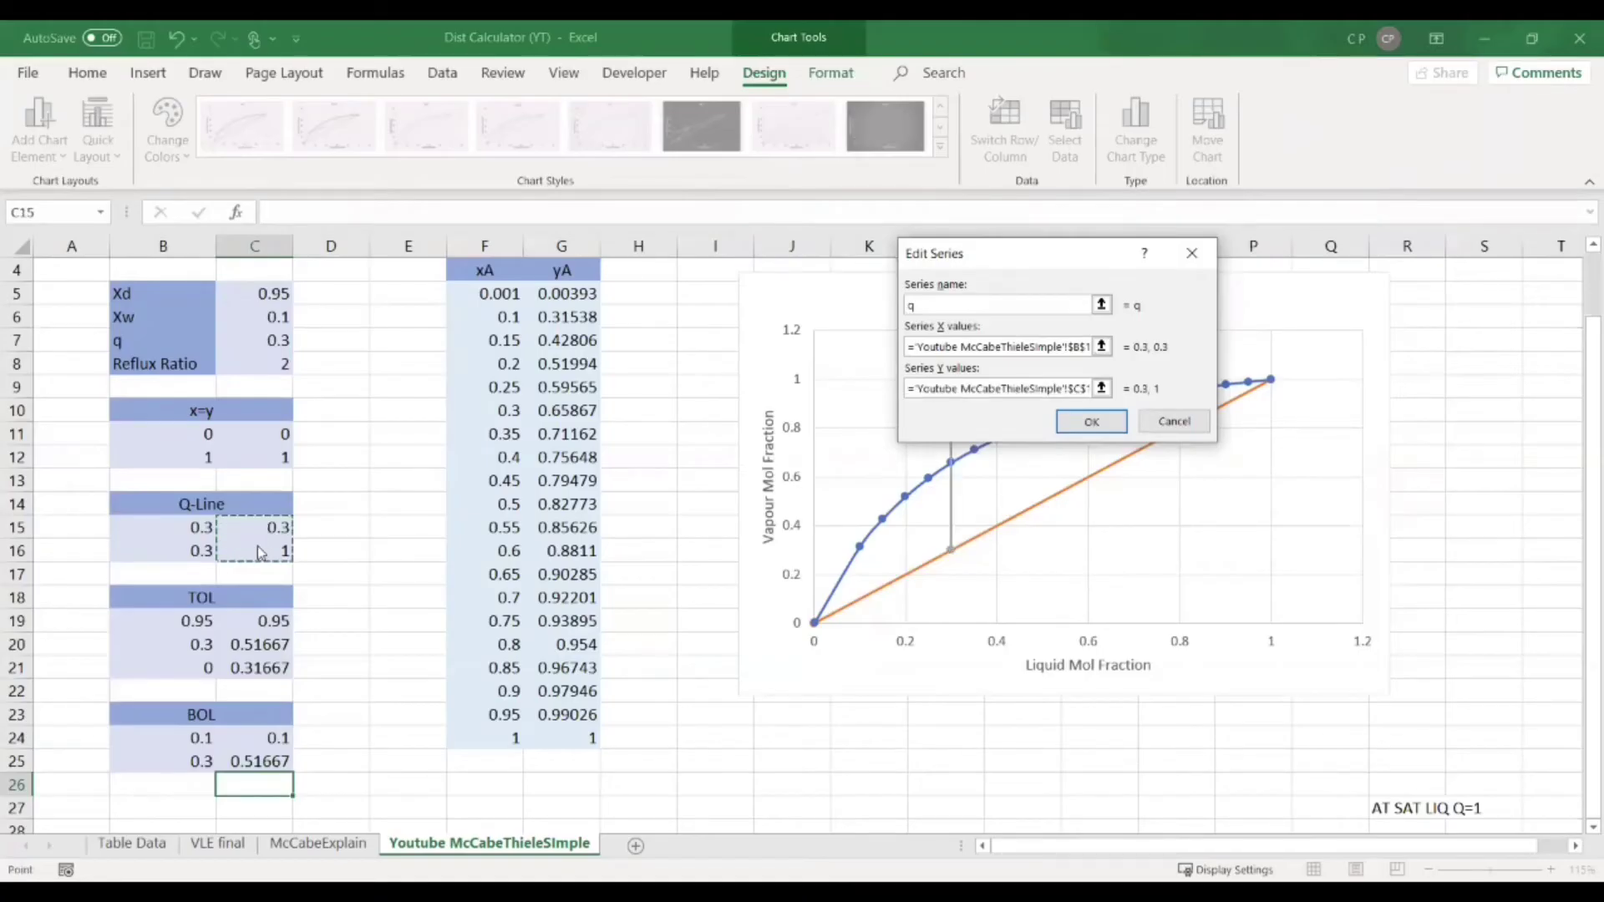
{"action": "key", "text": "Return"}
Start a TOL series with X values B19:B20 and Y values from C19.
{"action": "left_click", "coordinate": [942, 333]}
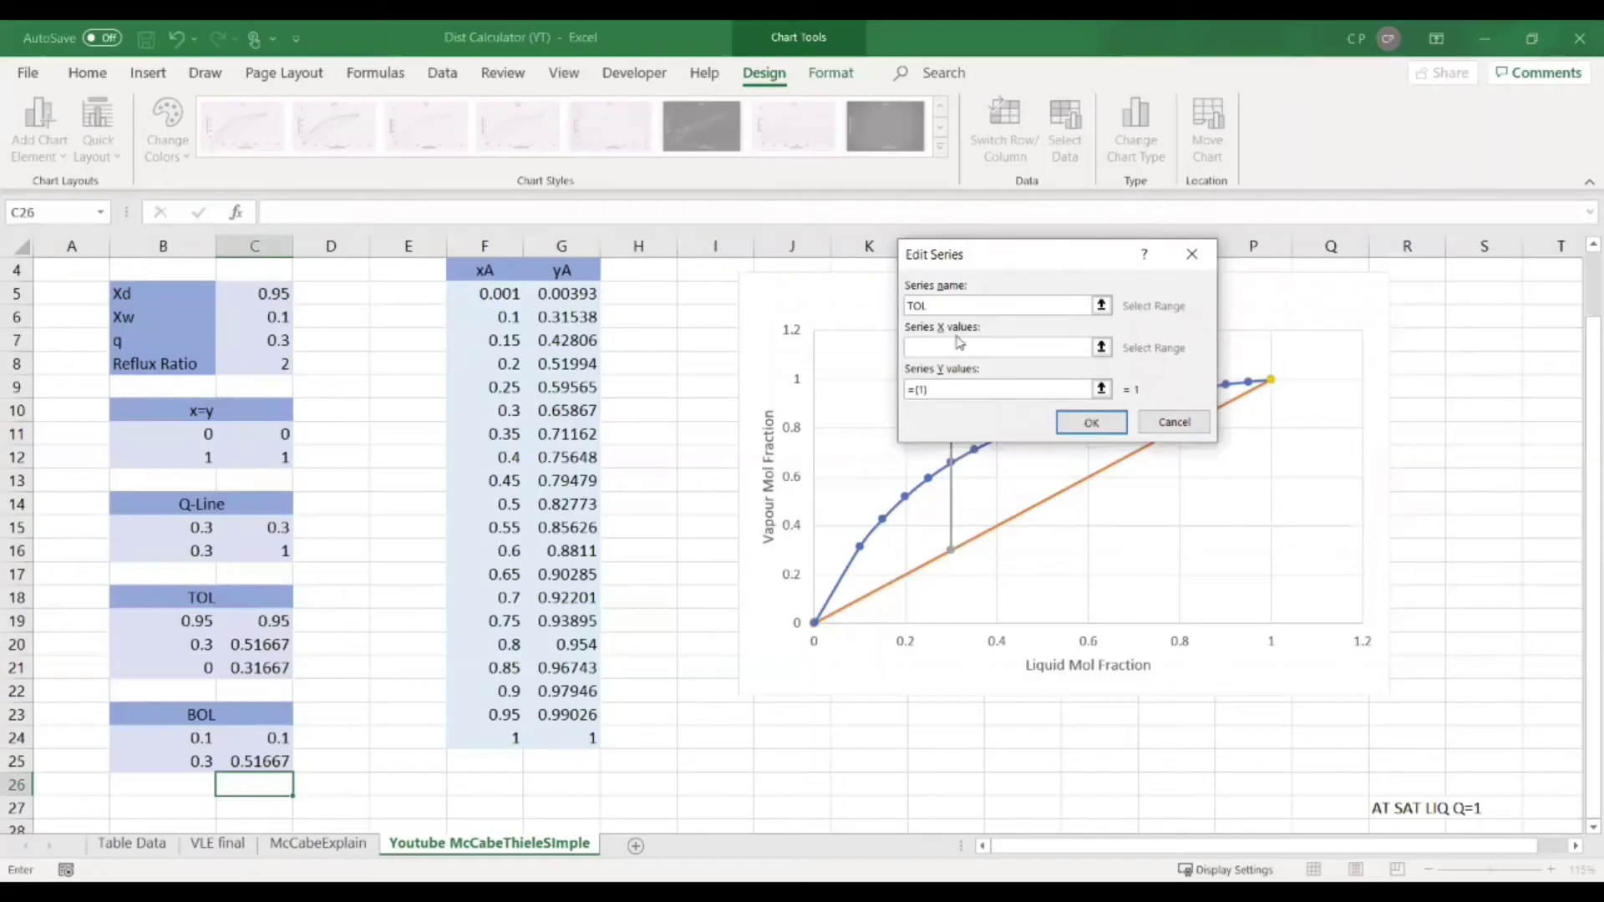
{"action": "left_click", "coordinate": [959, 344]}
{"action": "left_click", "coordinate": [191, 626]}
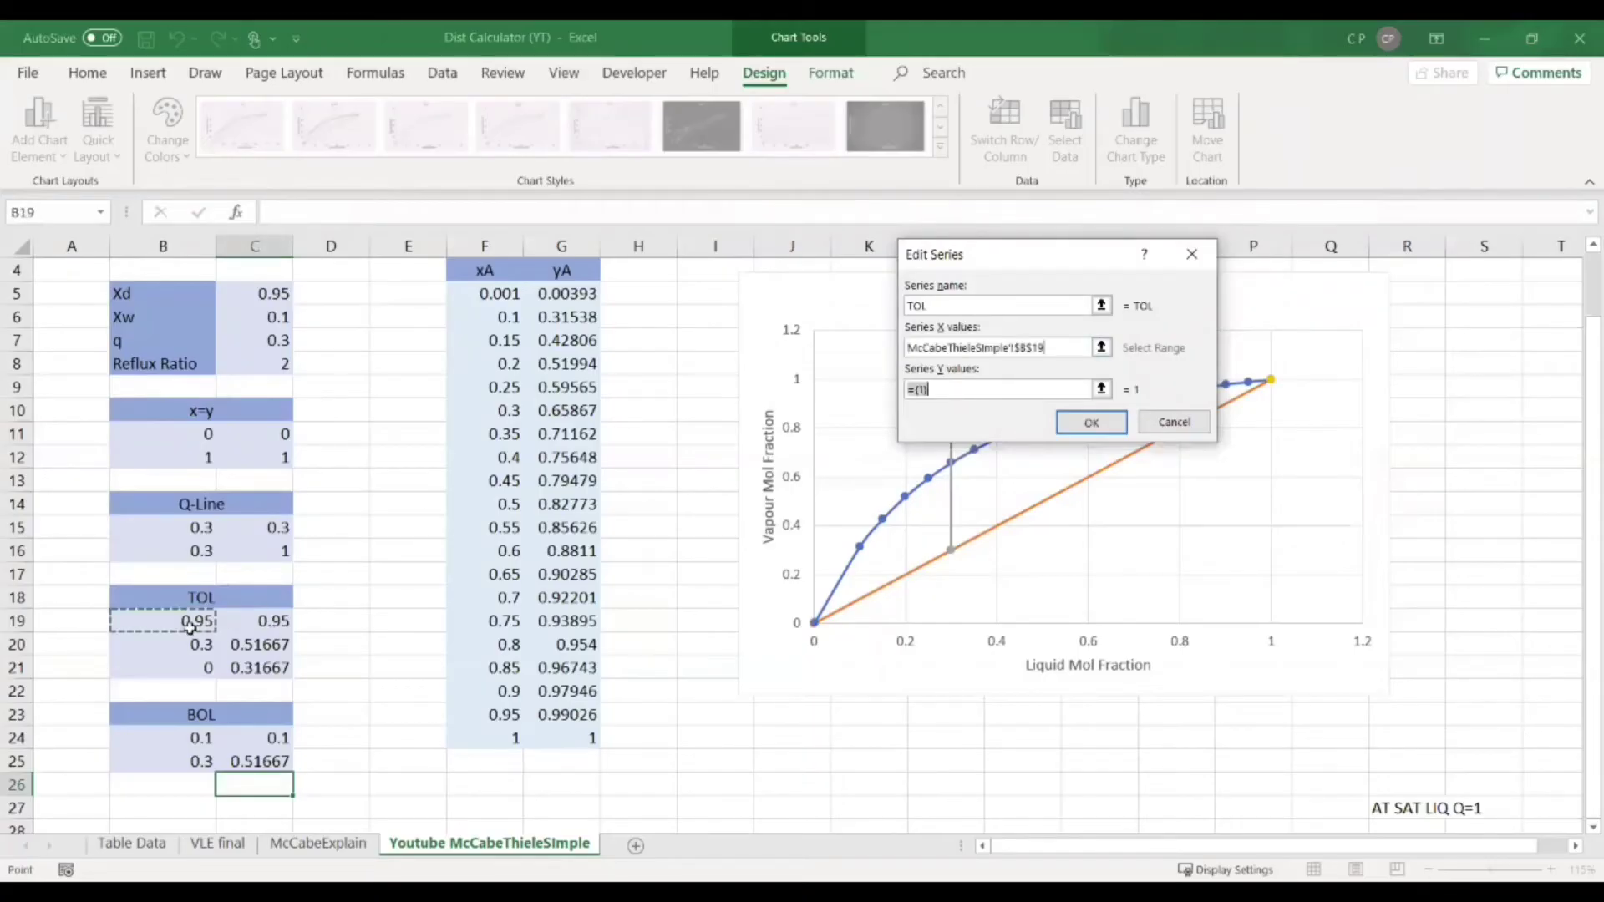
{"action": "key", "text": "shift+Down"}
{"action": "left_click", "coordinate": [959, 390]}
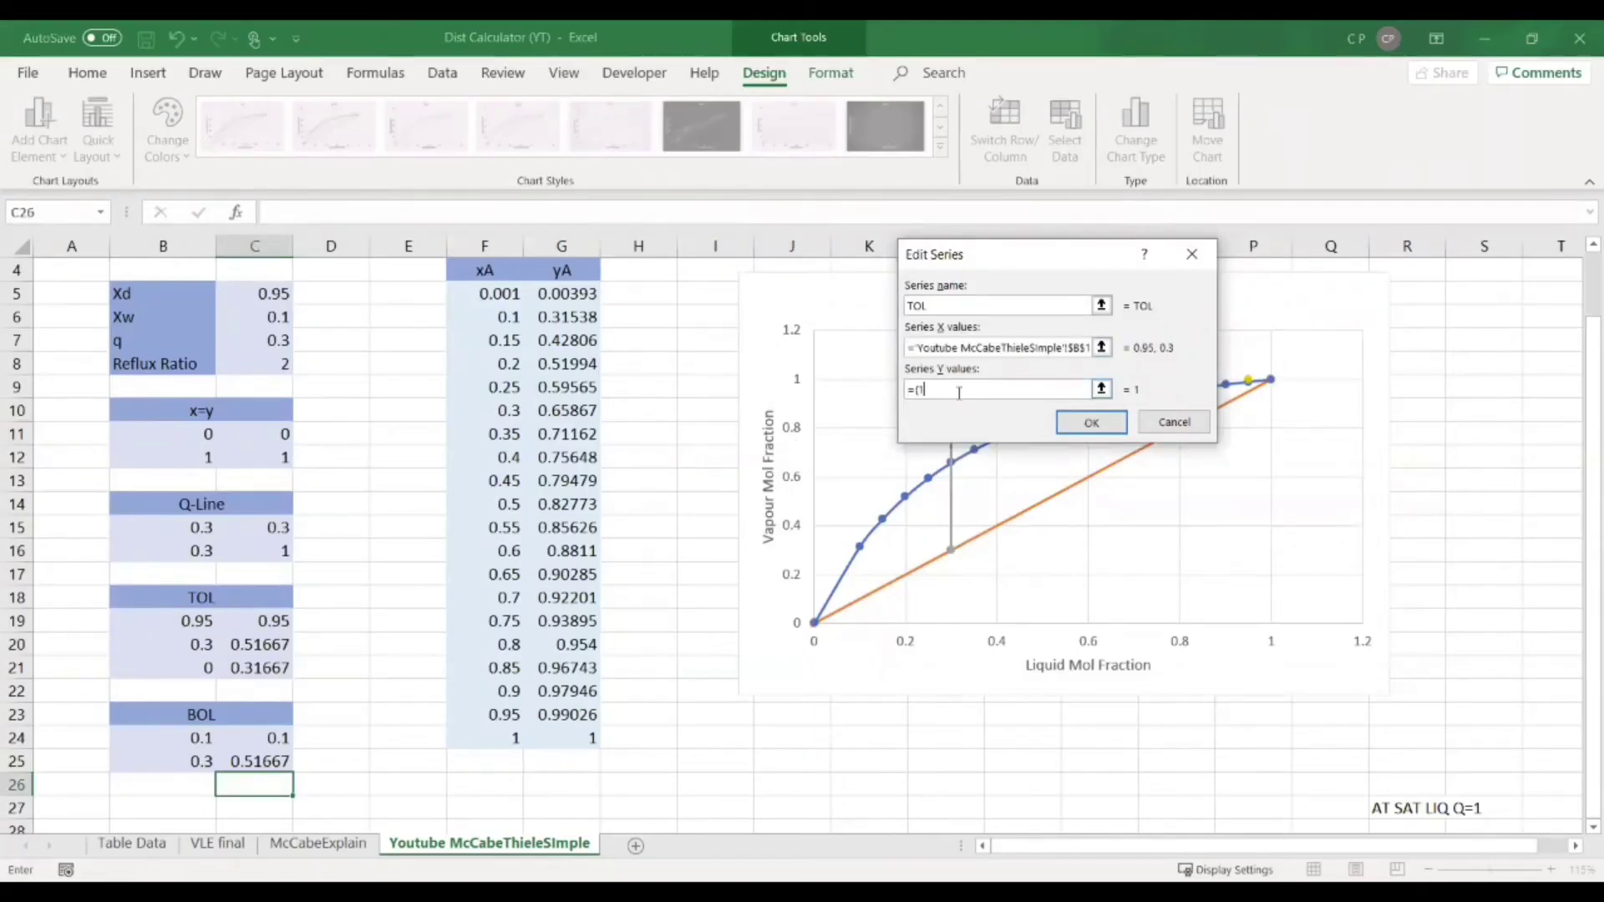
{"action": "left_click", "coordinate": [259, 625]}
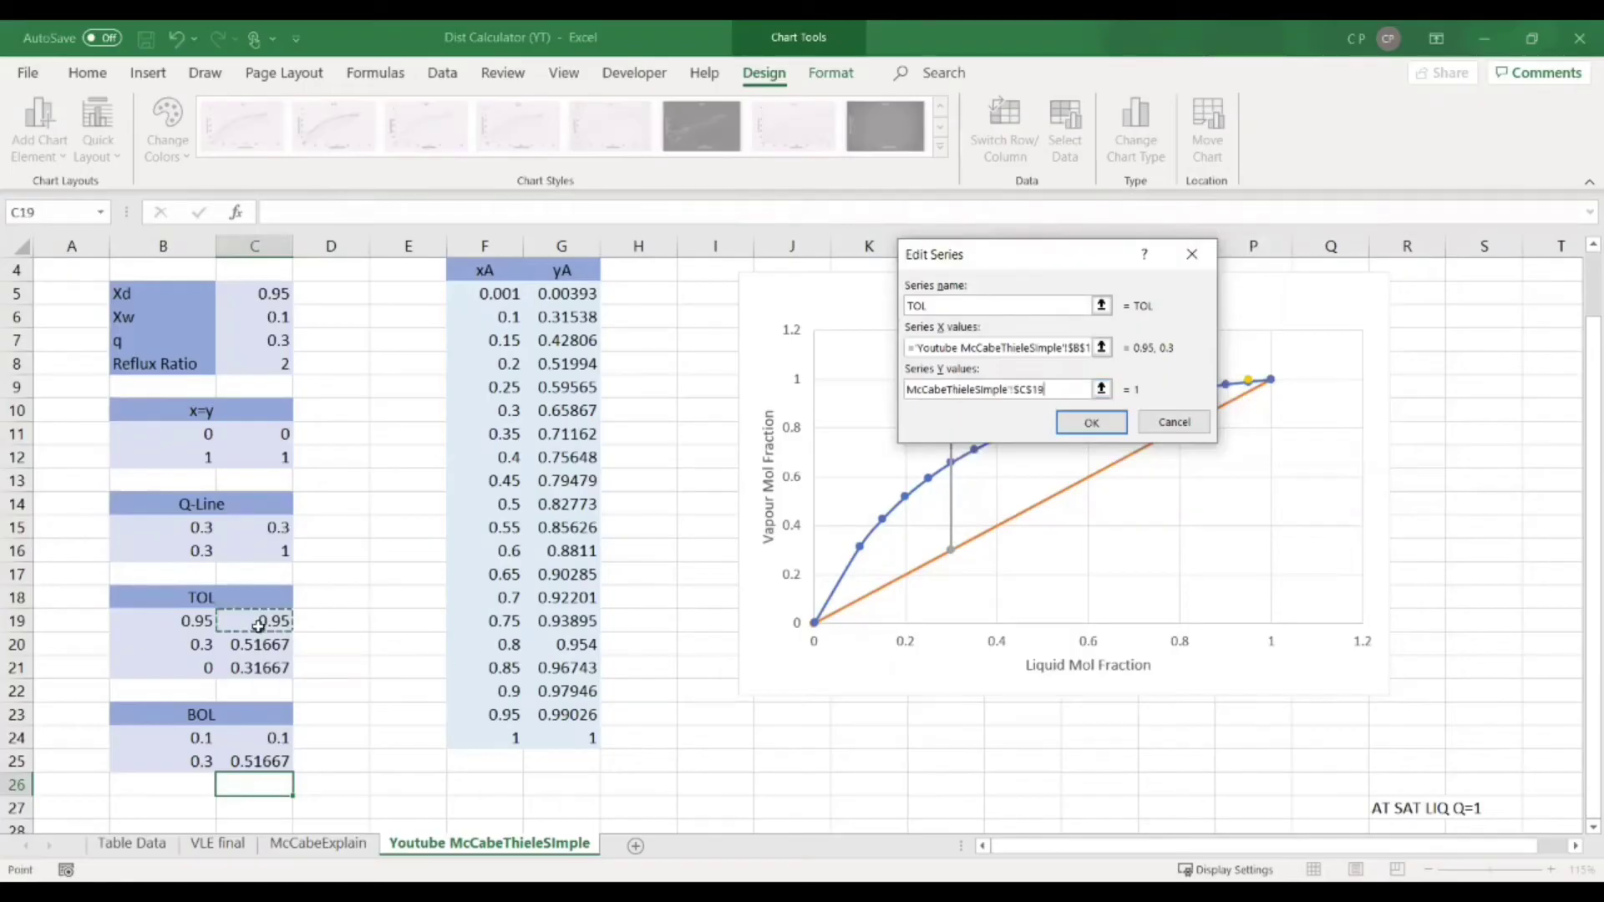
Confirm the TOL series, add a BOL series from B24 with Y values C24:C25, and accept the chart data.
{"action": "left_click", "coordinate": [1091, 422]}
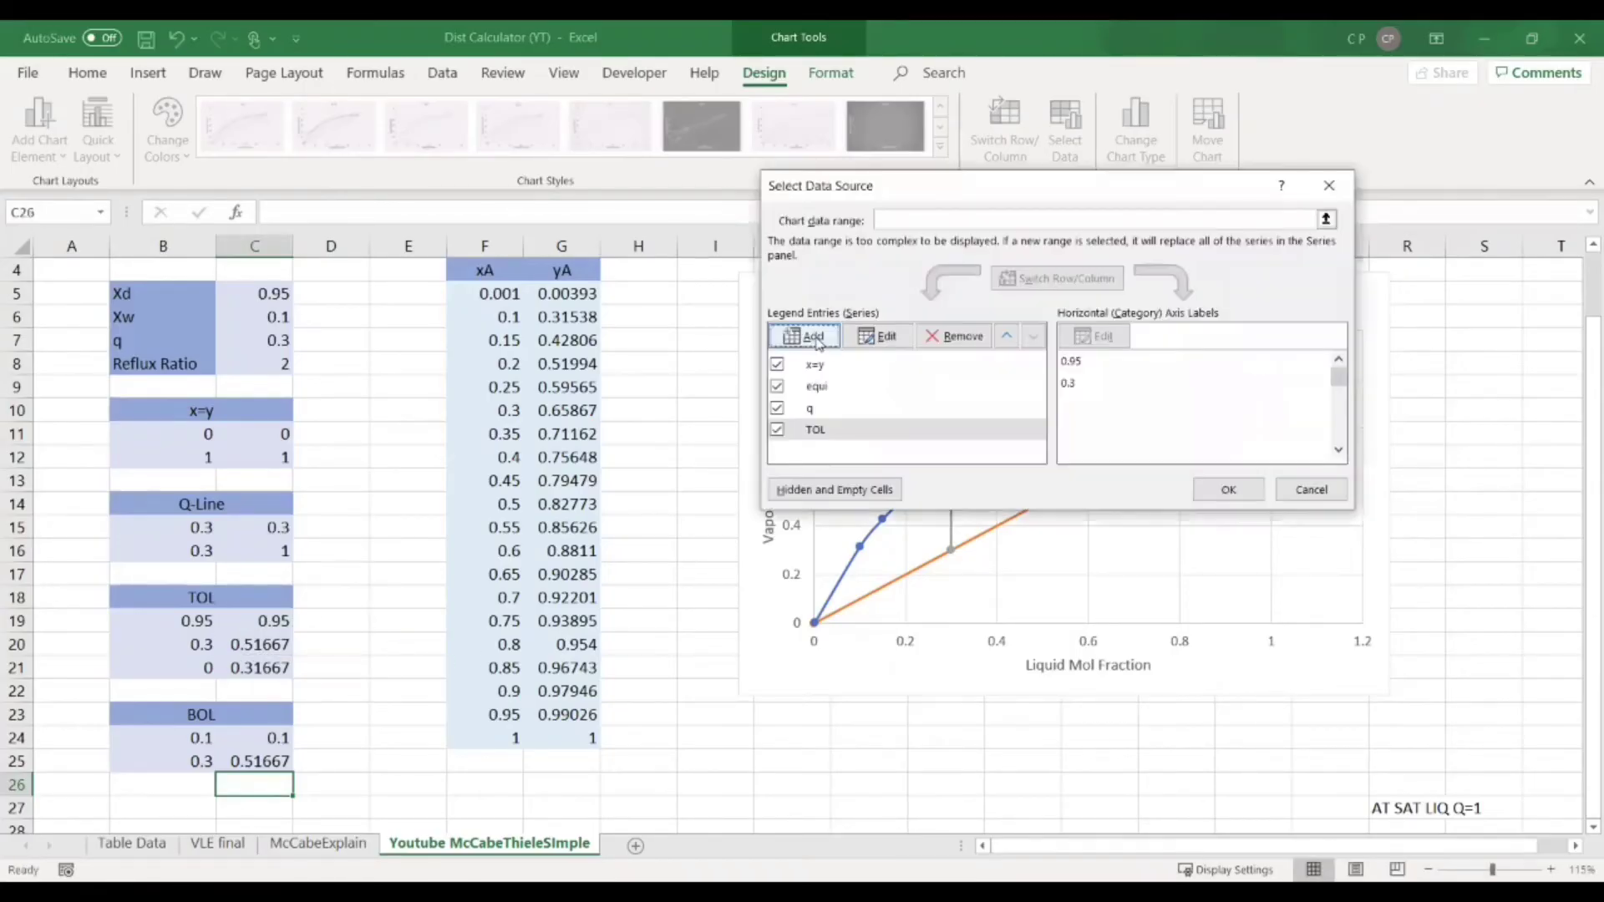
{"action": "left_click", "coordinate": [805, 338]}
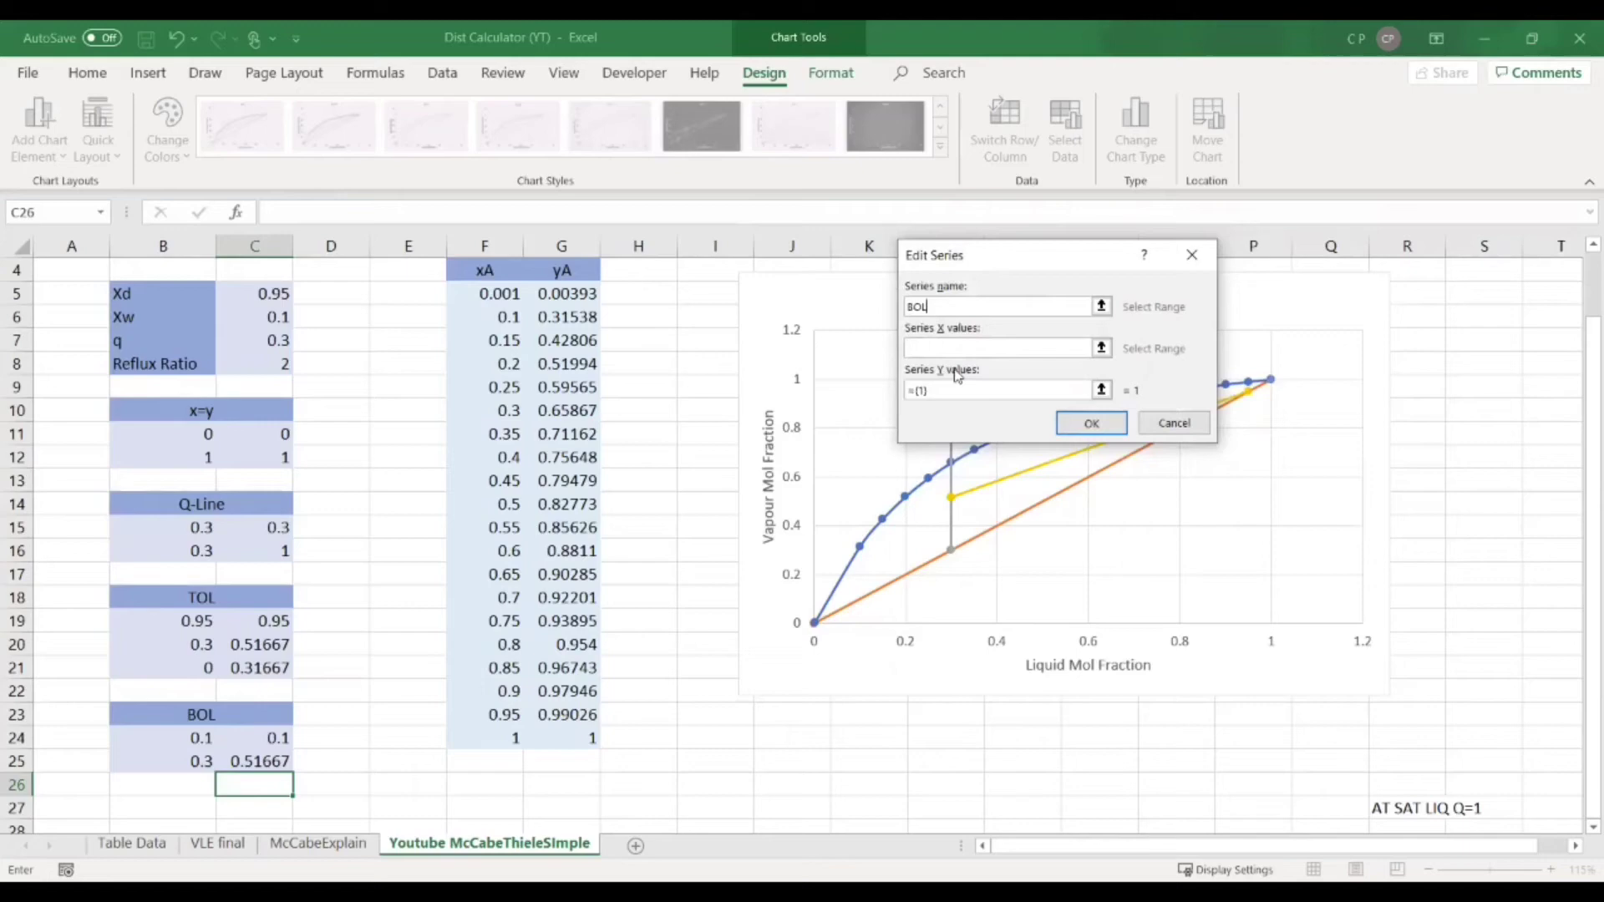
{"action": "left_click", "coordinate": [178, 739]}
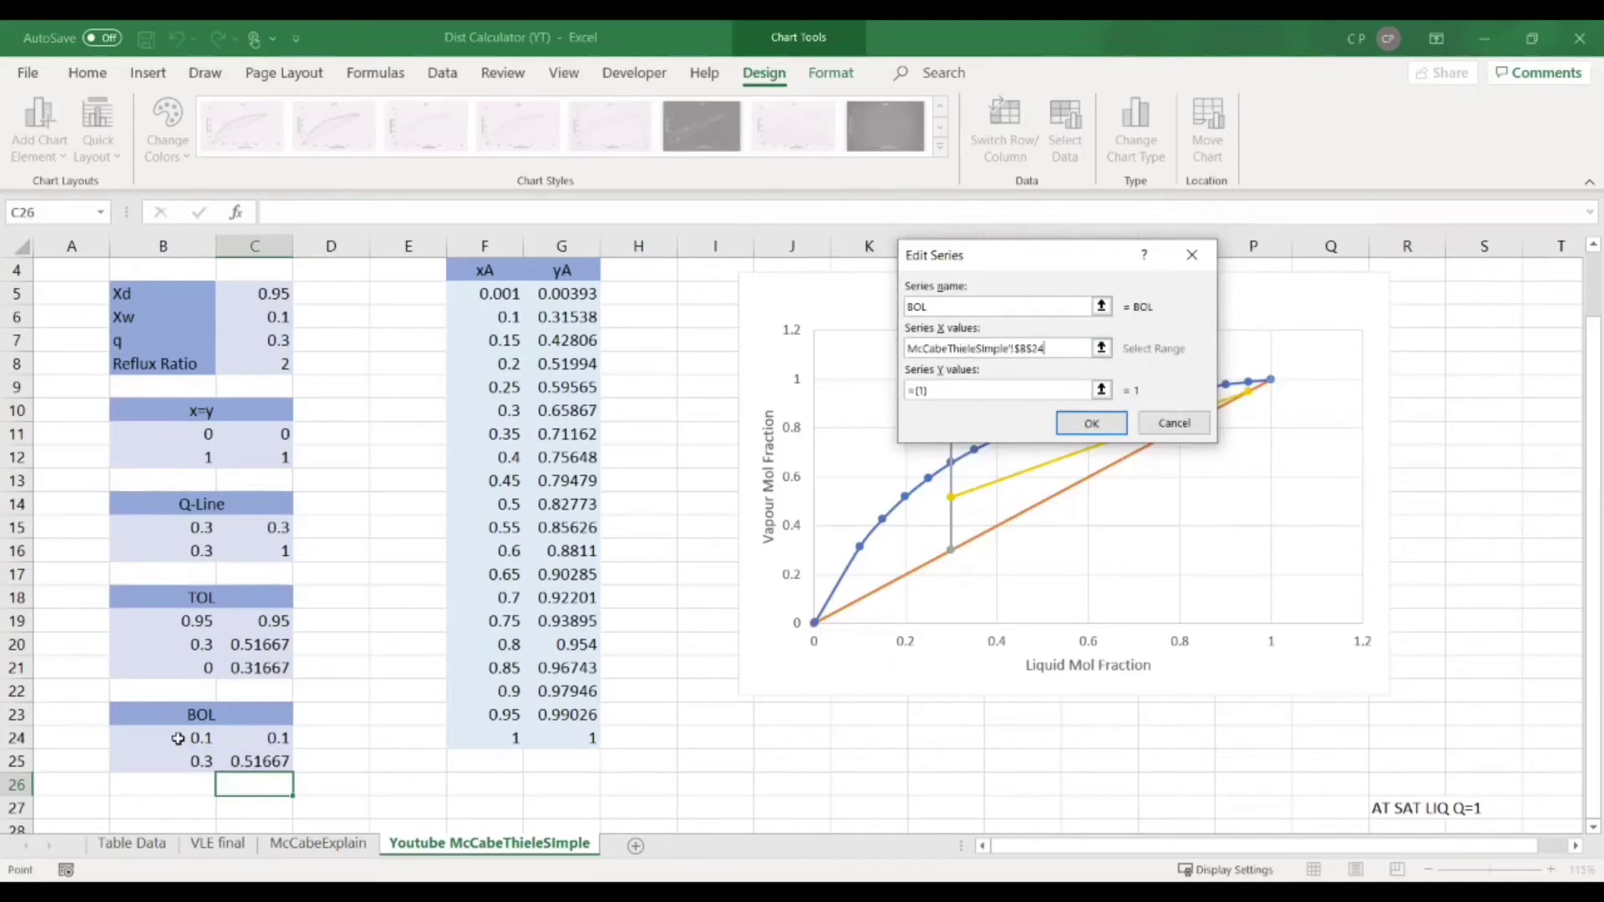
{"action": "left_click", "coordinate": [953, 391]}
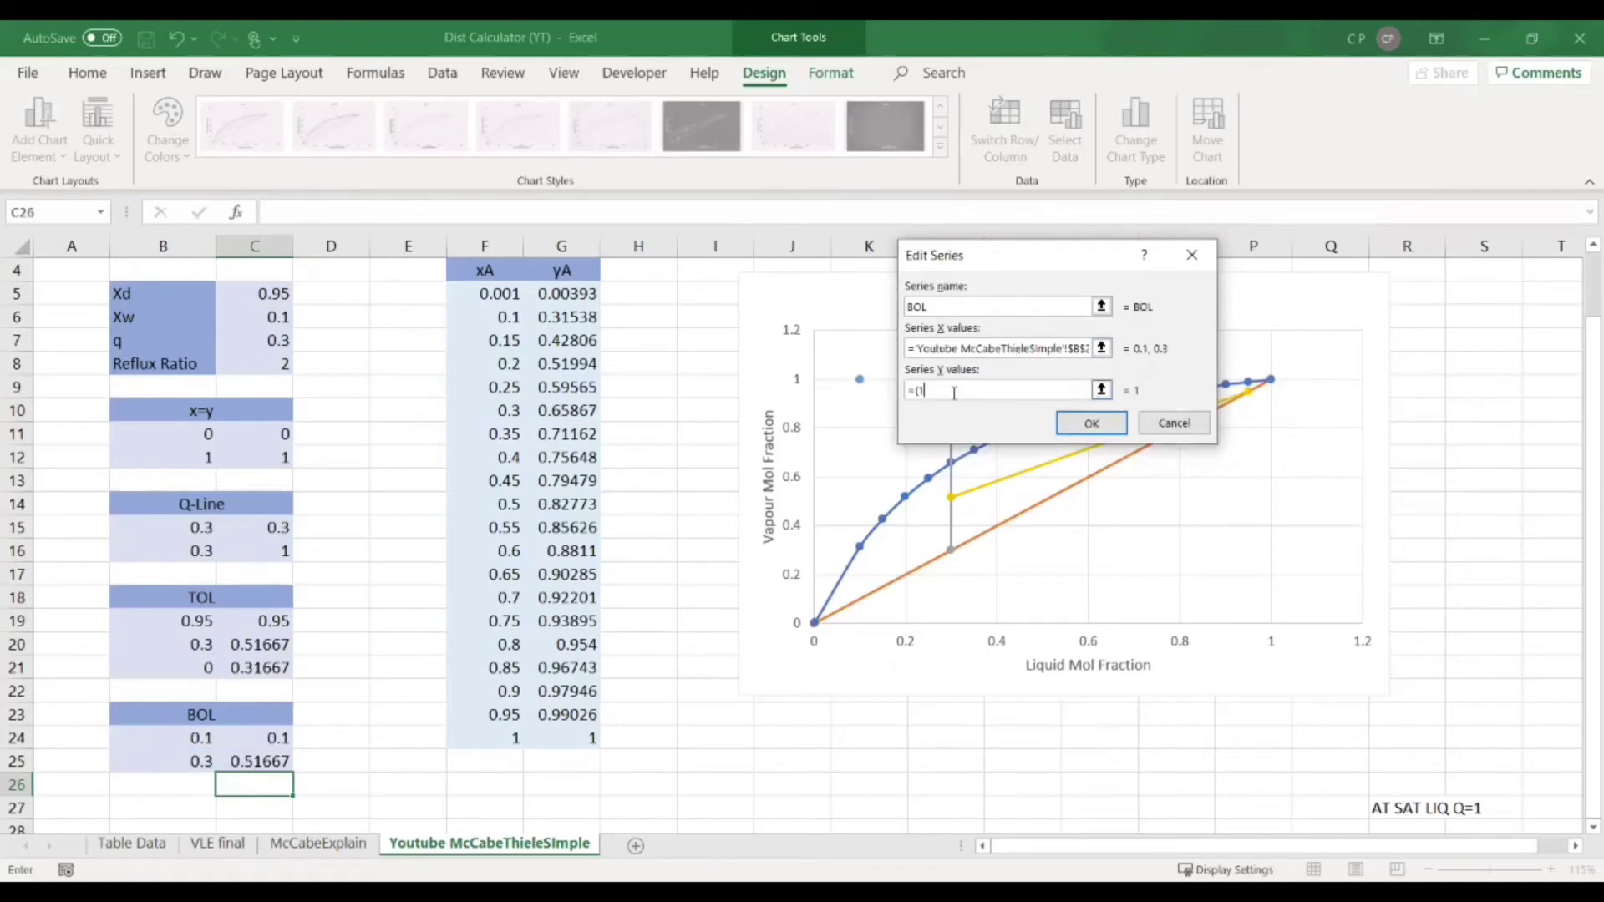
{"action": "left_click_drag", "start_coordinate": [265, 740], "coordinate": [265, 761]}
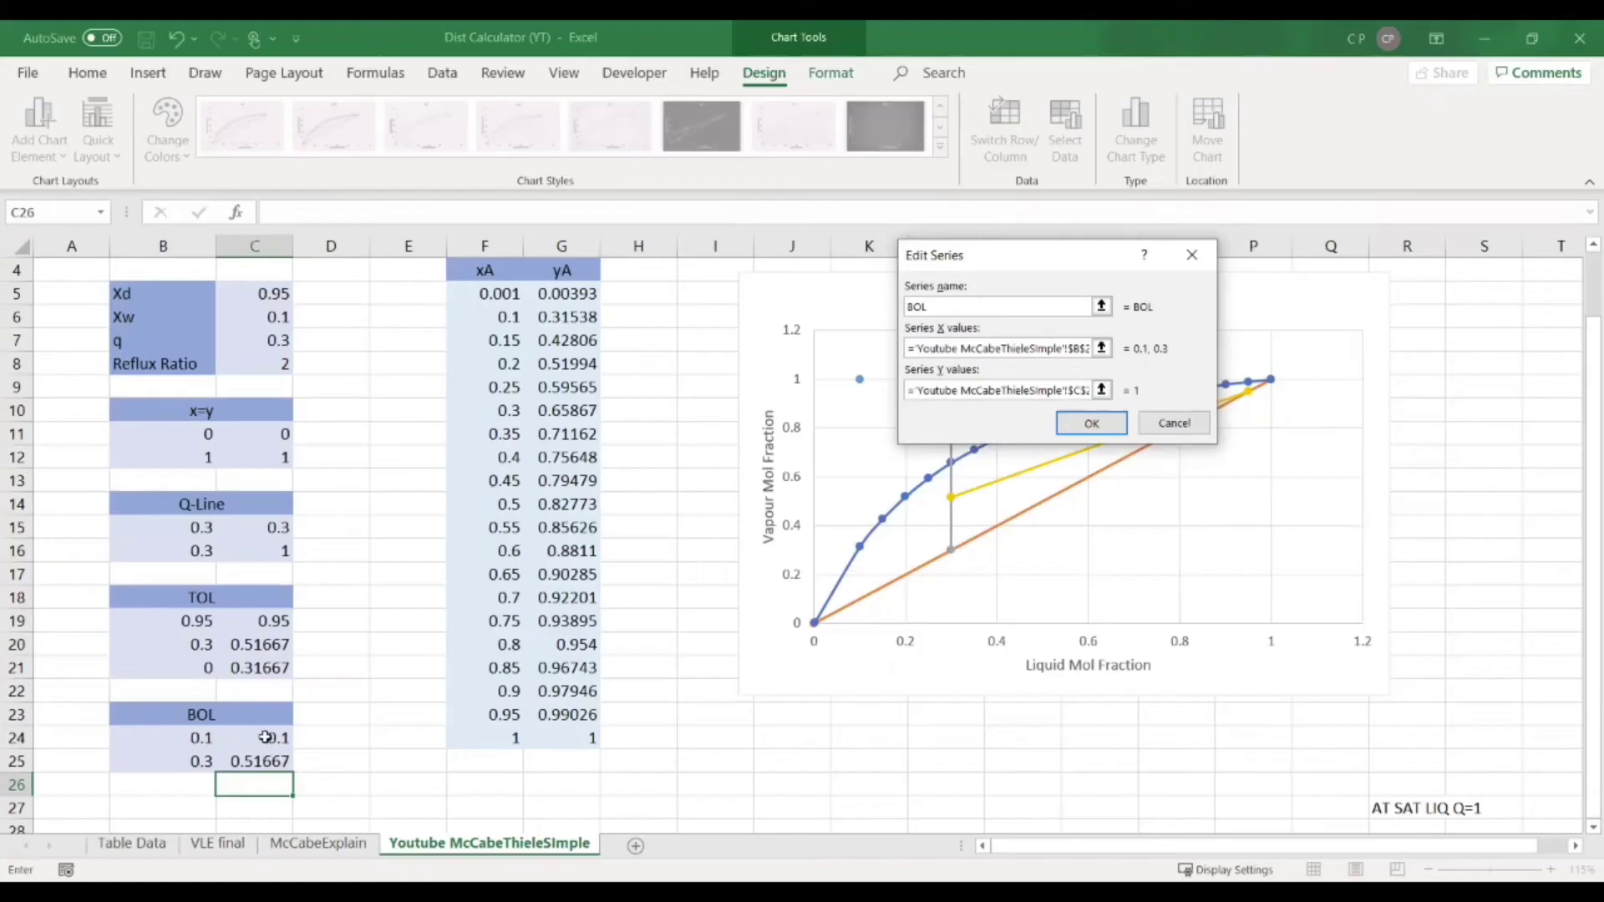
{"action": "left_click", "coordinate": [1091, 423]}
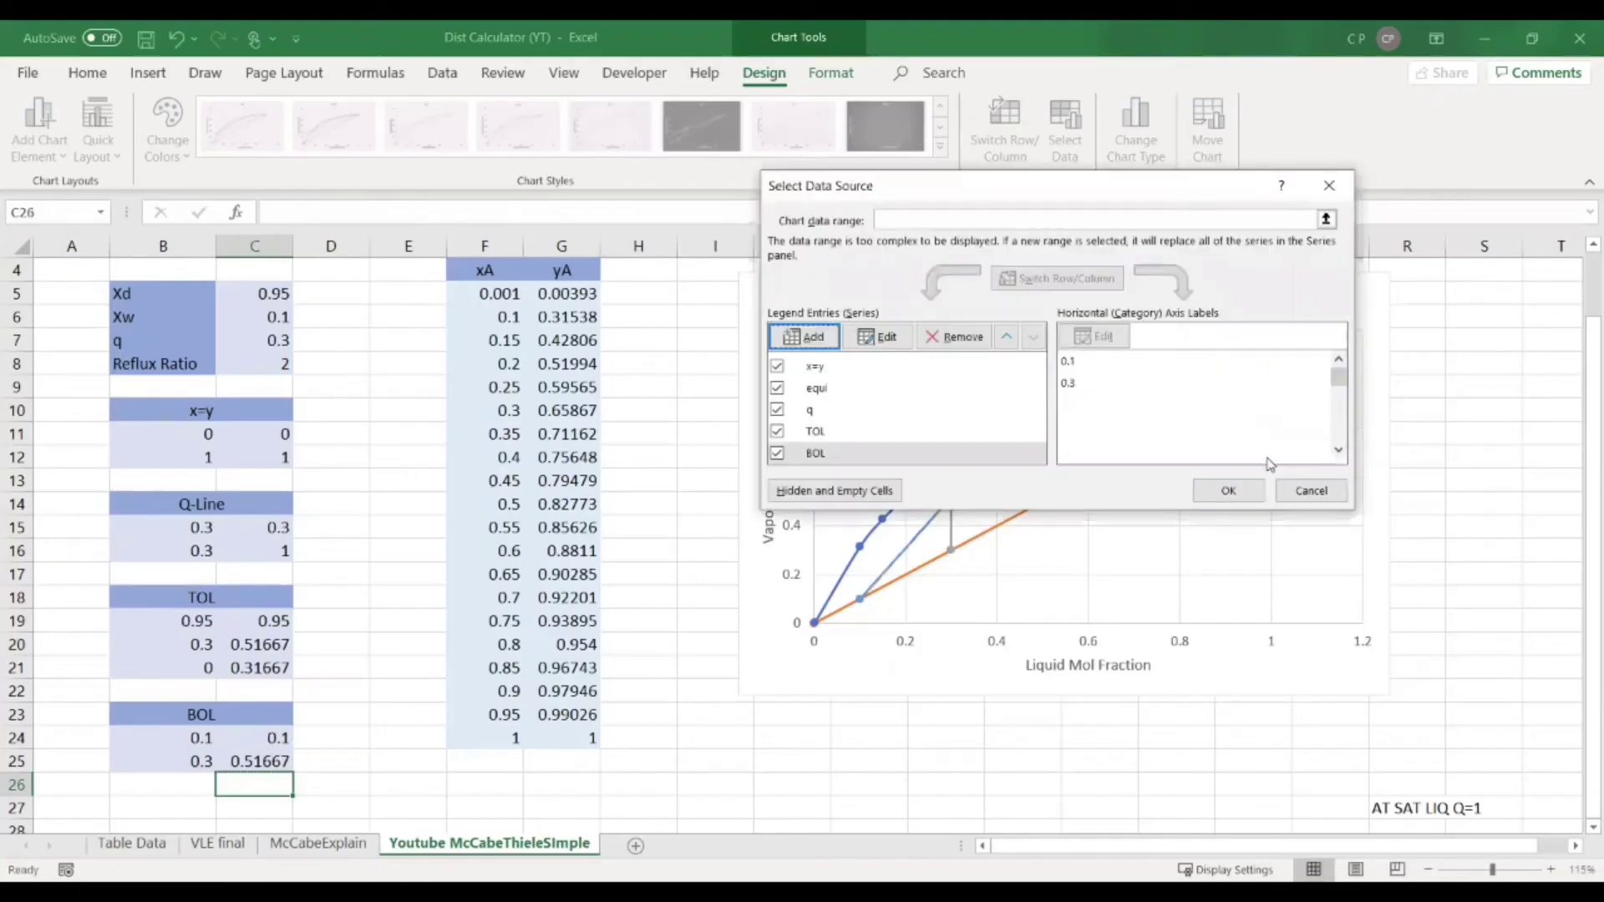
{"action": "left_click", "coordinate": [1228, 489]}
{"action": "left_click", "coordinate": [1541, 409]}
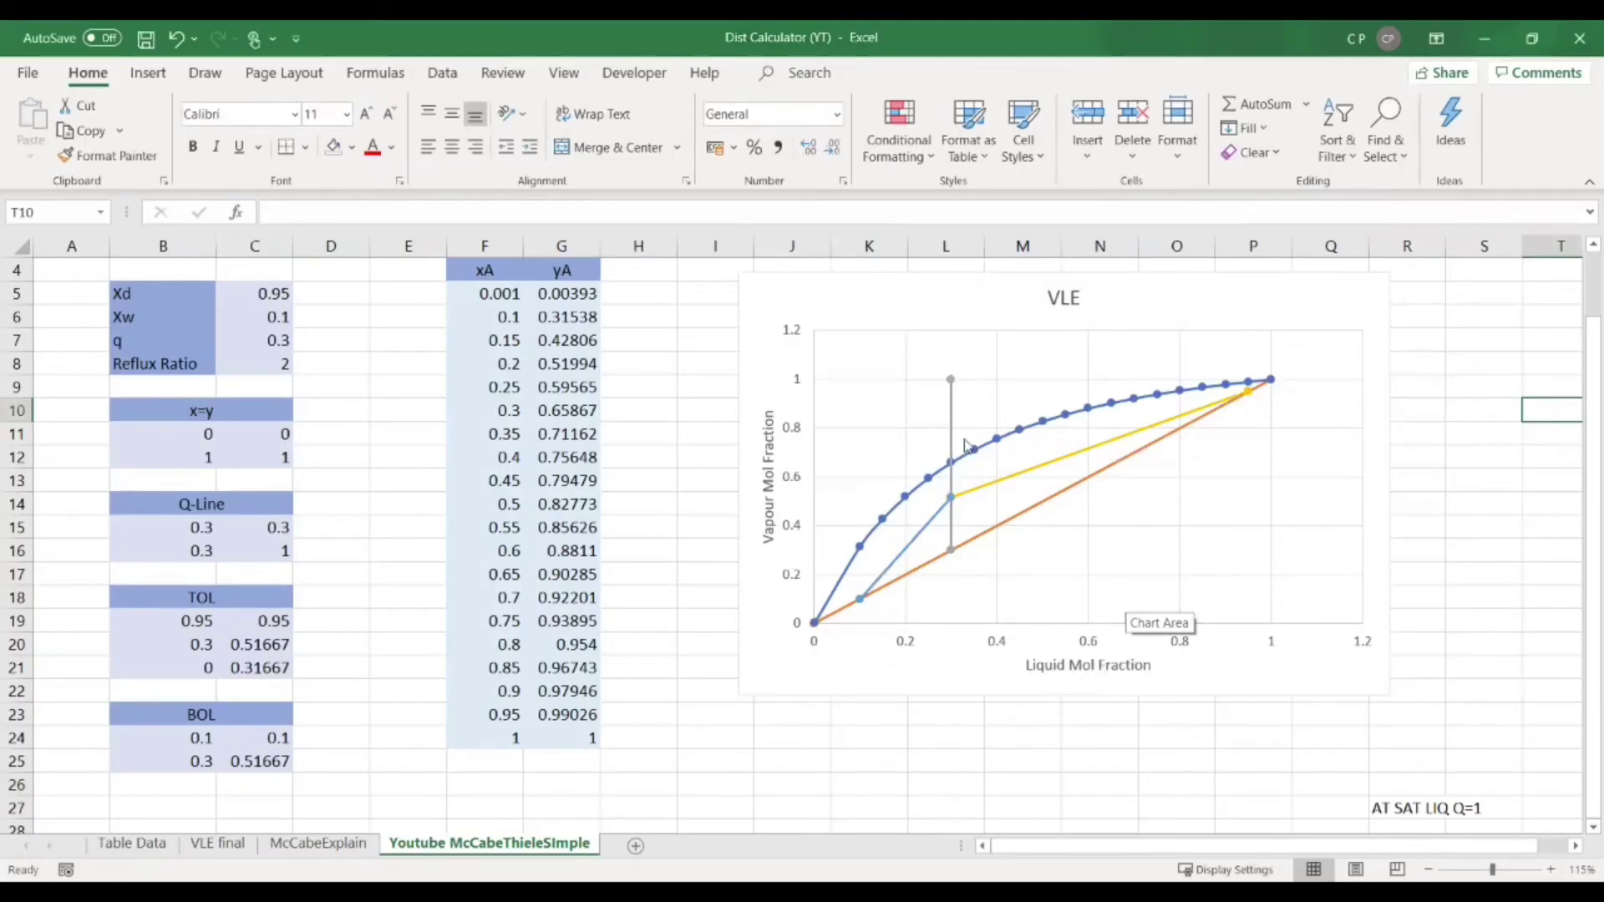
Zoom the sheet in to 175% so the VLE chart fills the view.
{"action": "left_click", "coordinate": [1472, 414]}
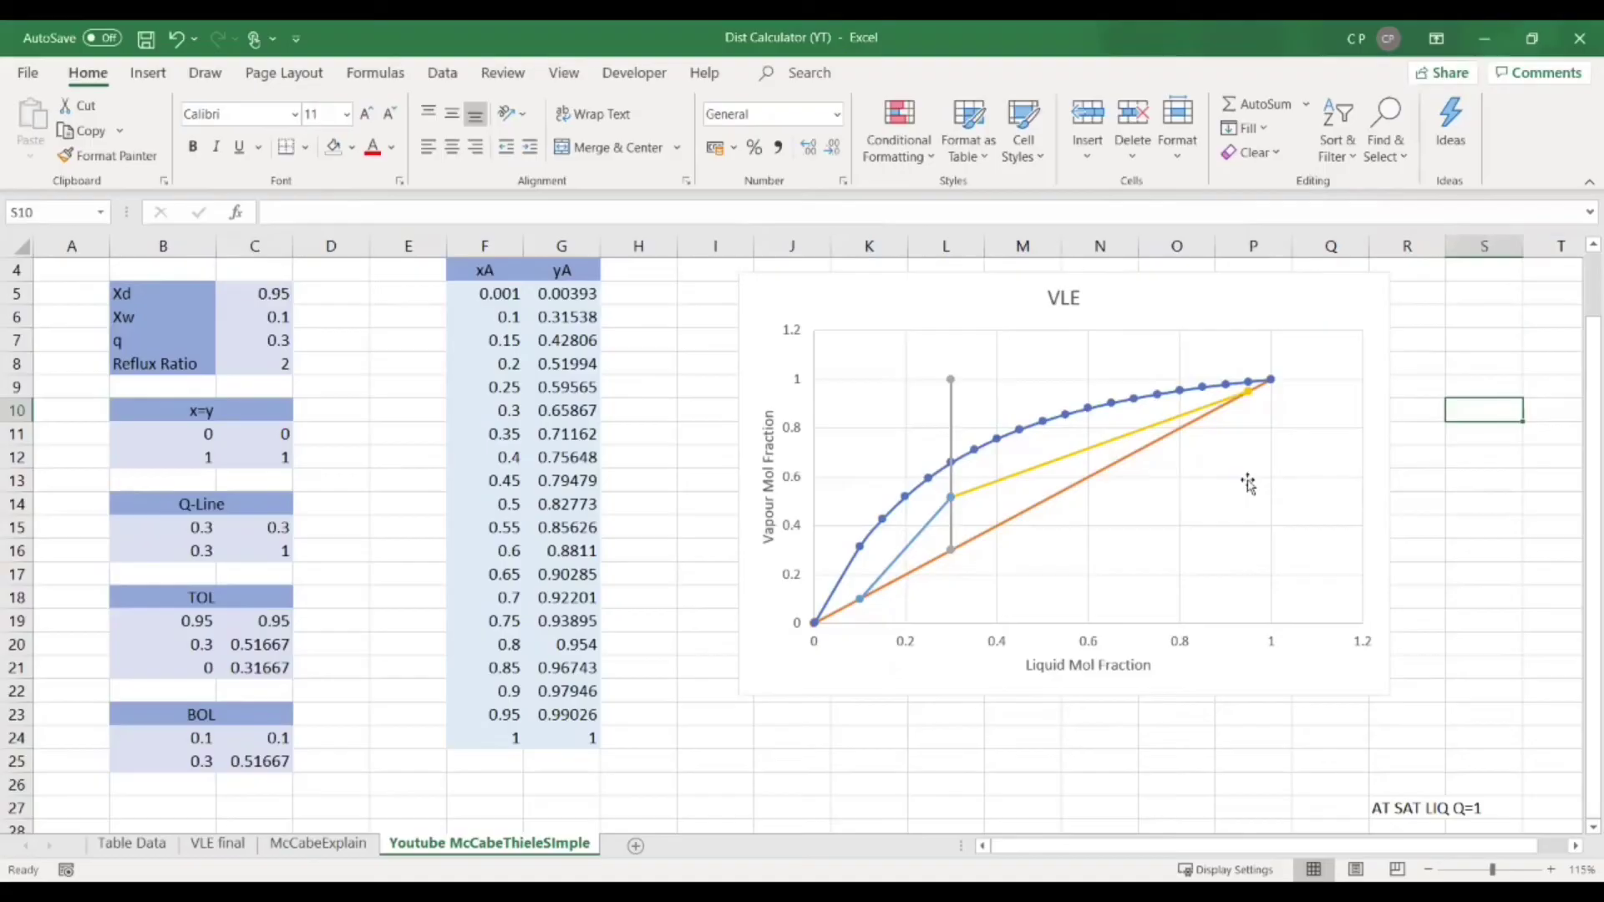
{"action": "scroll", "coordinate": [1247, 483], "scroll_direction": "up", "scroll_amount": 3}
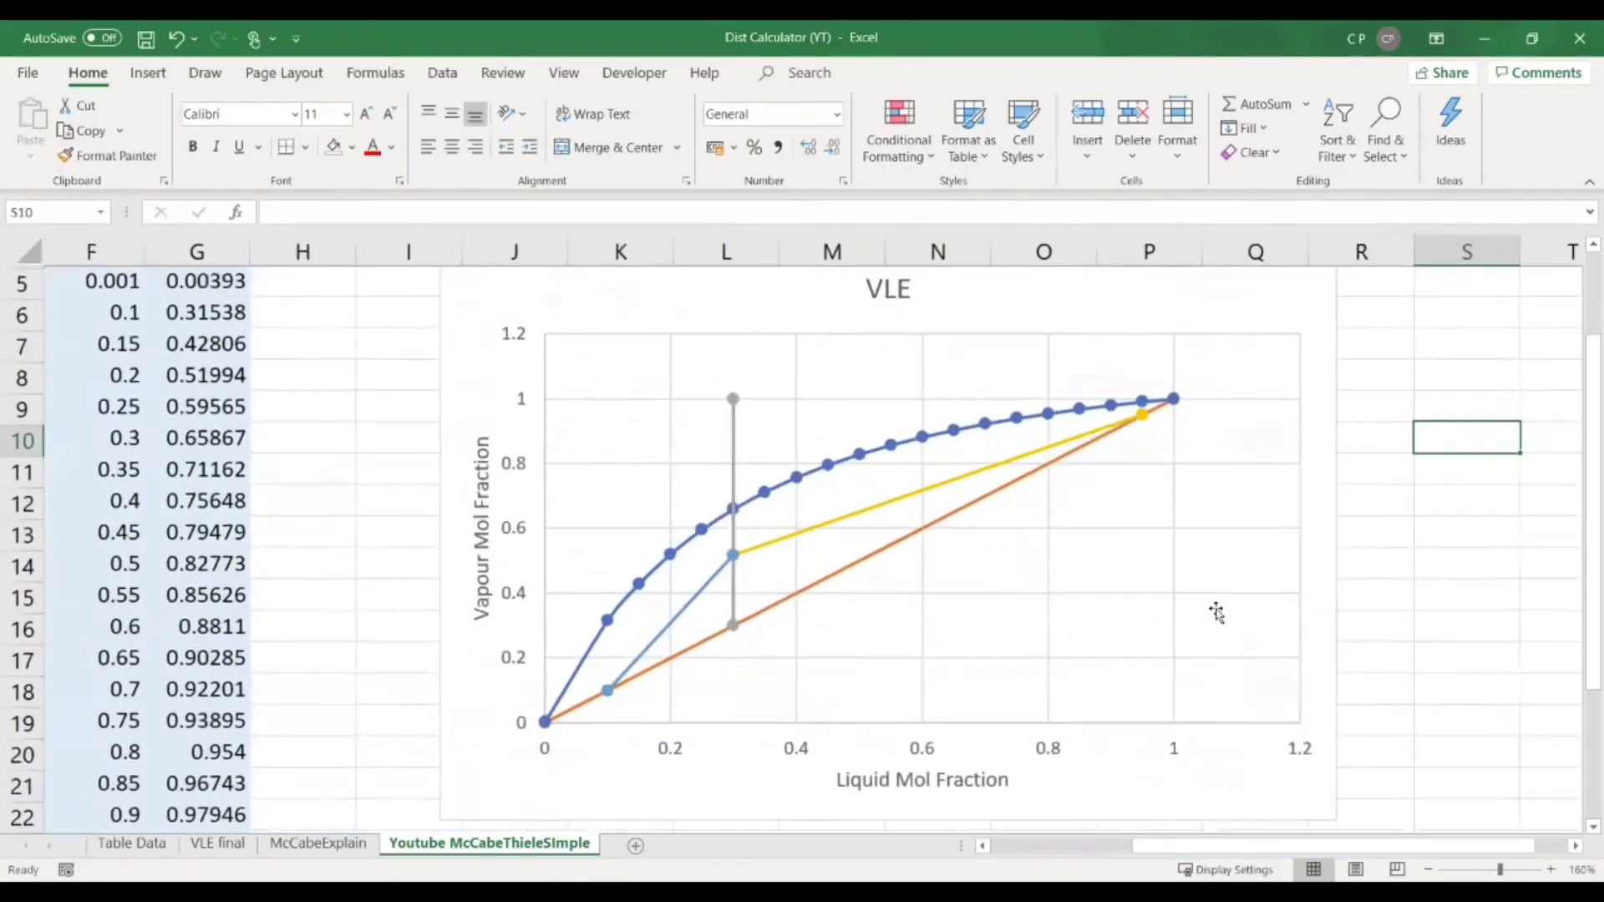
{"action": "scroll", "coordinate": [1216, 613], "scroll_direction": "up", "scroll_amount": 1}
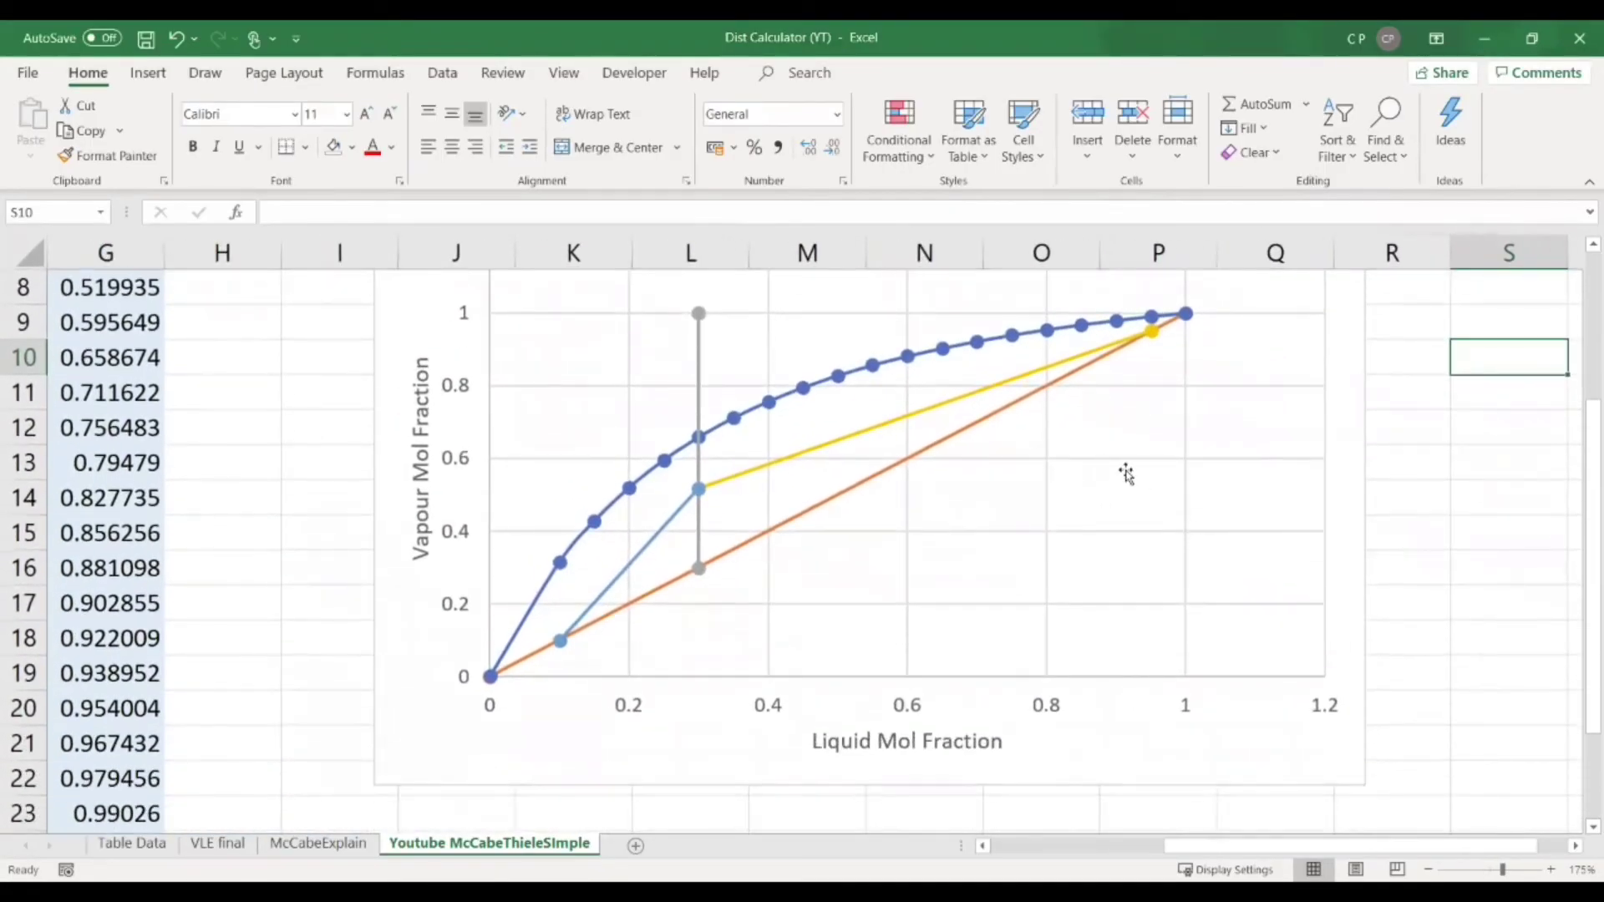
{"action": "scroll", "coordinate": [1126, 473], "scroll_direction": "up", "scroll_amount": 1}
Draw straight-line stage steps from the TOL end: horizontal to the curve, vertical down to the TOL, repeated.
{"action": "left_click", "coordinate": [148, 73]}
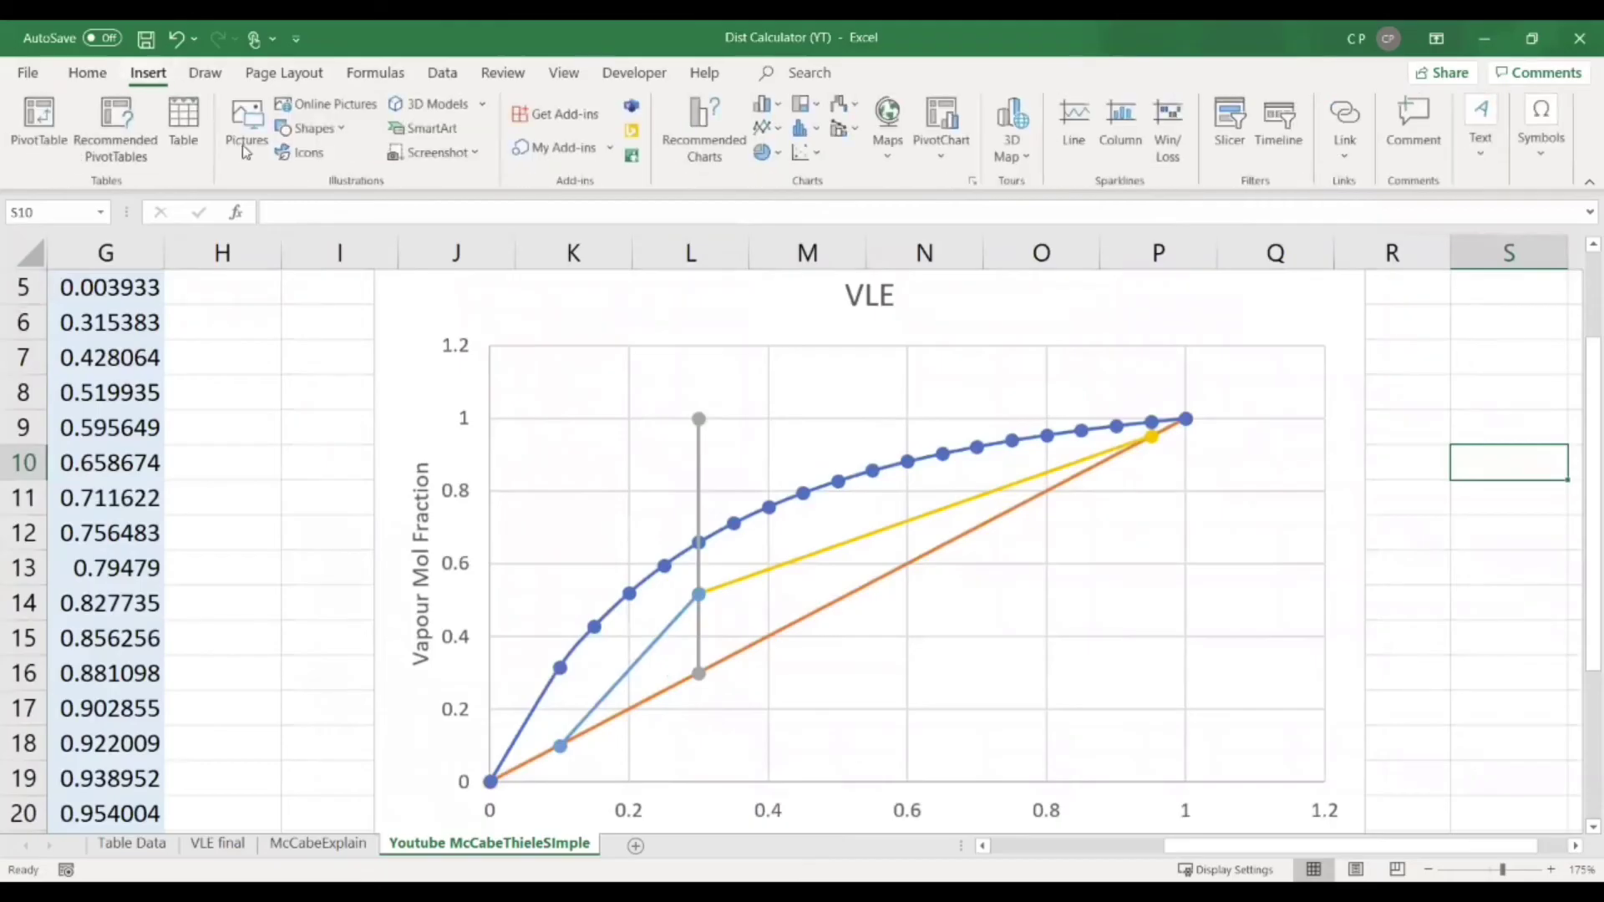
{"action": "left_click", "coordinate": [327, 132]}
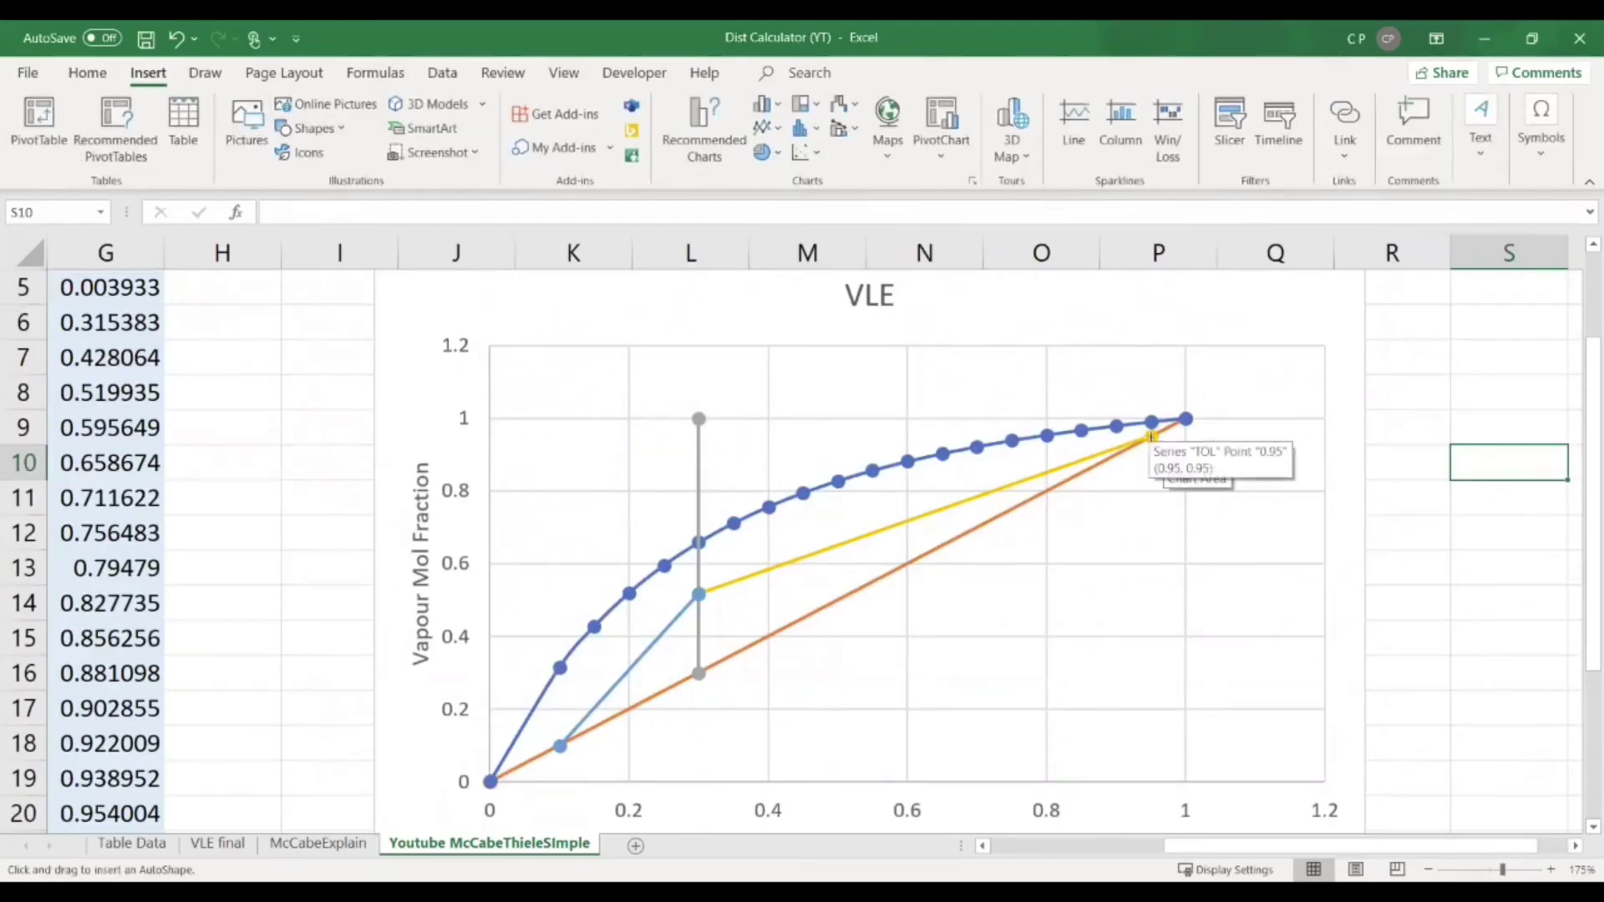
{"action": "left_click_drag", "start_coordinate": [1093, 437], "coordinate": [1028, 441]}
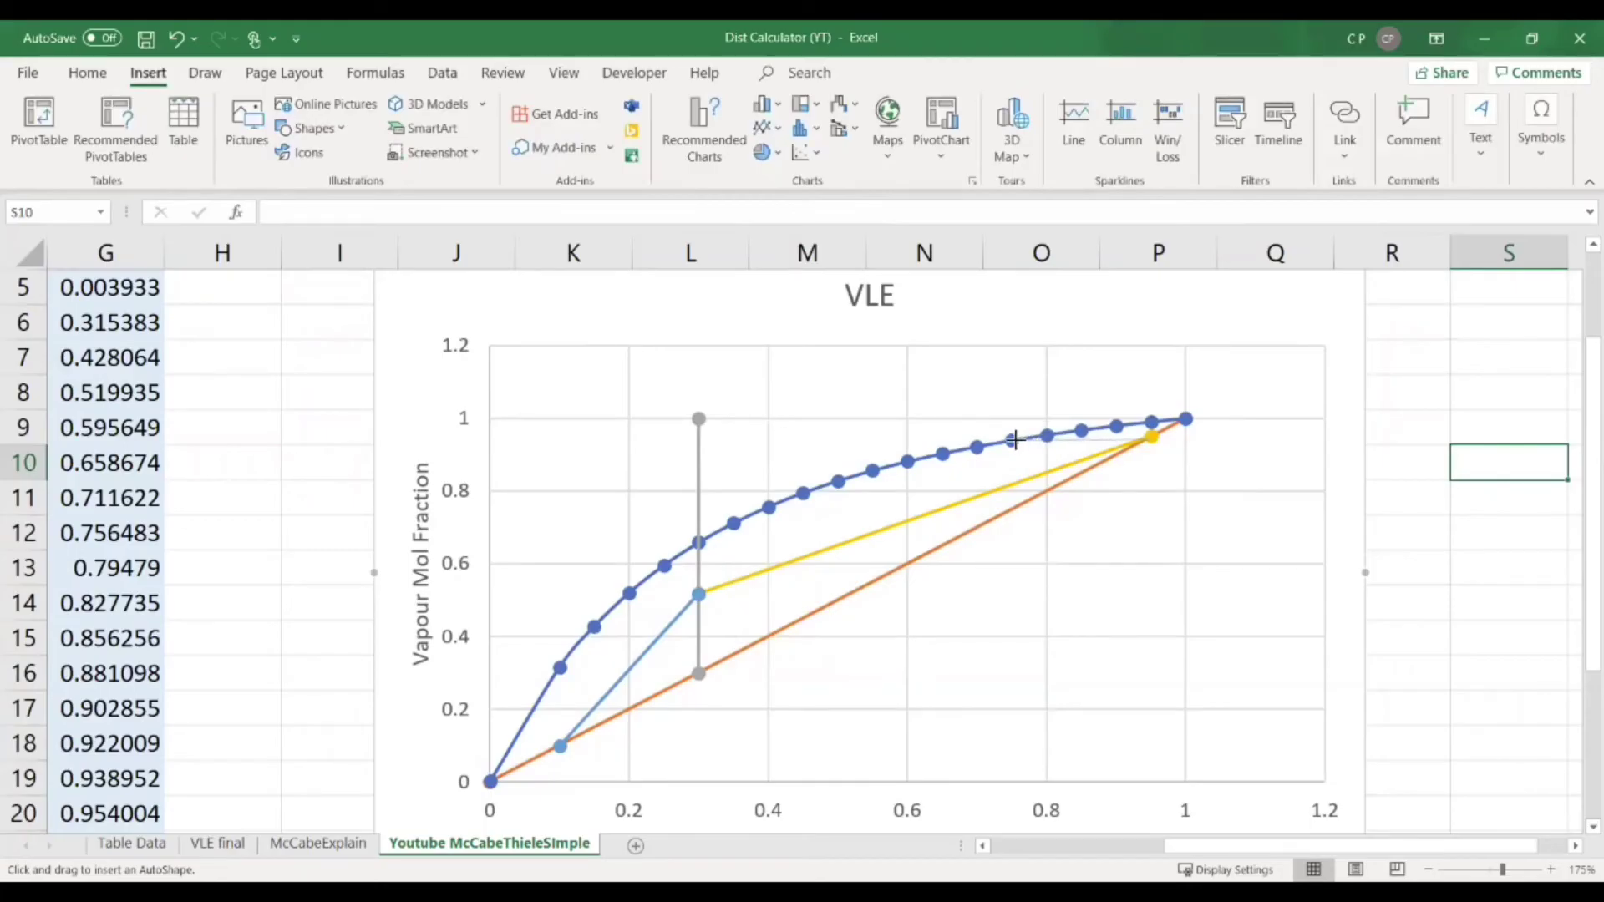
{"action": "left_click_drag", "start_coordinate": [1014, 440], "coordinate": [1016, 440]}
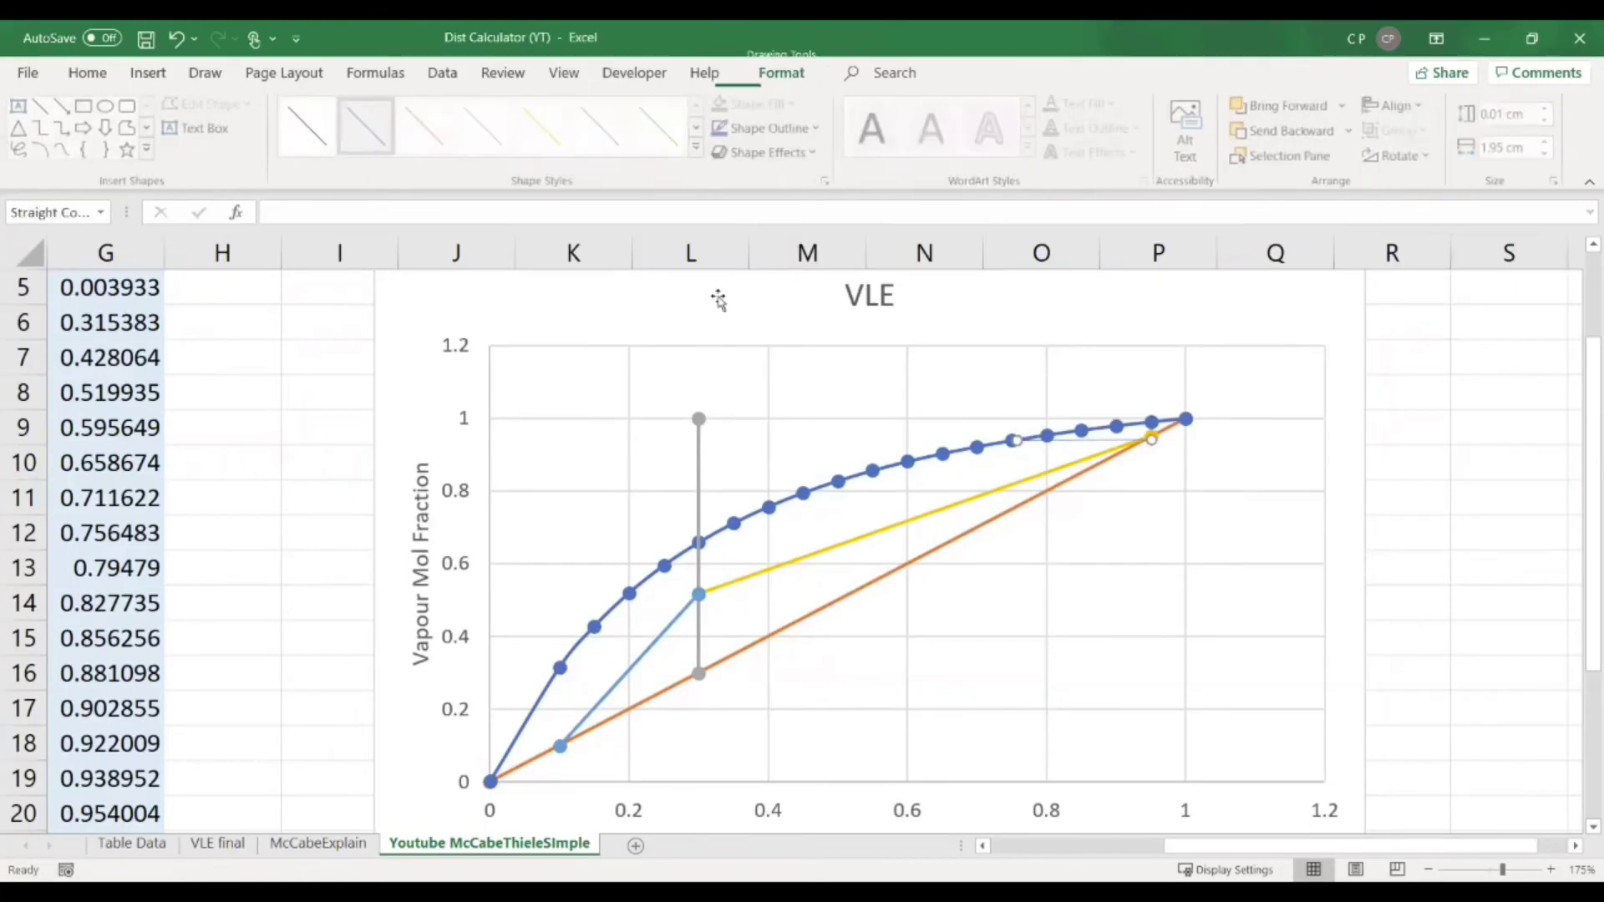
{"action": "left_click", "coordinate": [46, 106]}
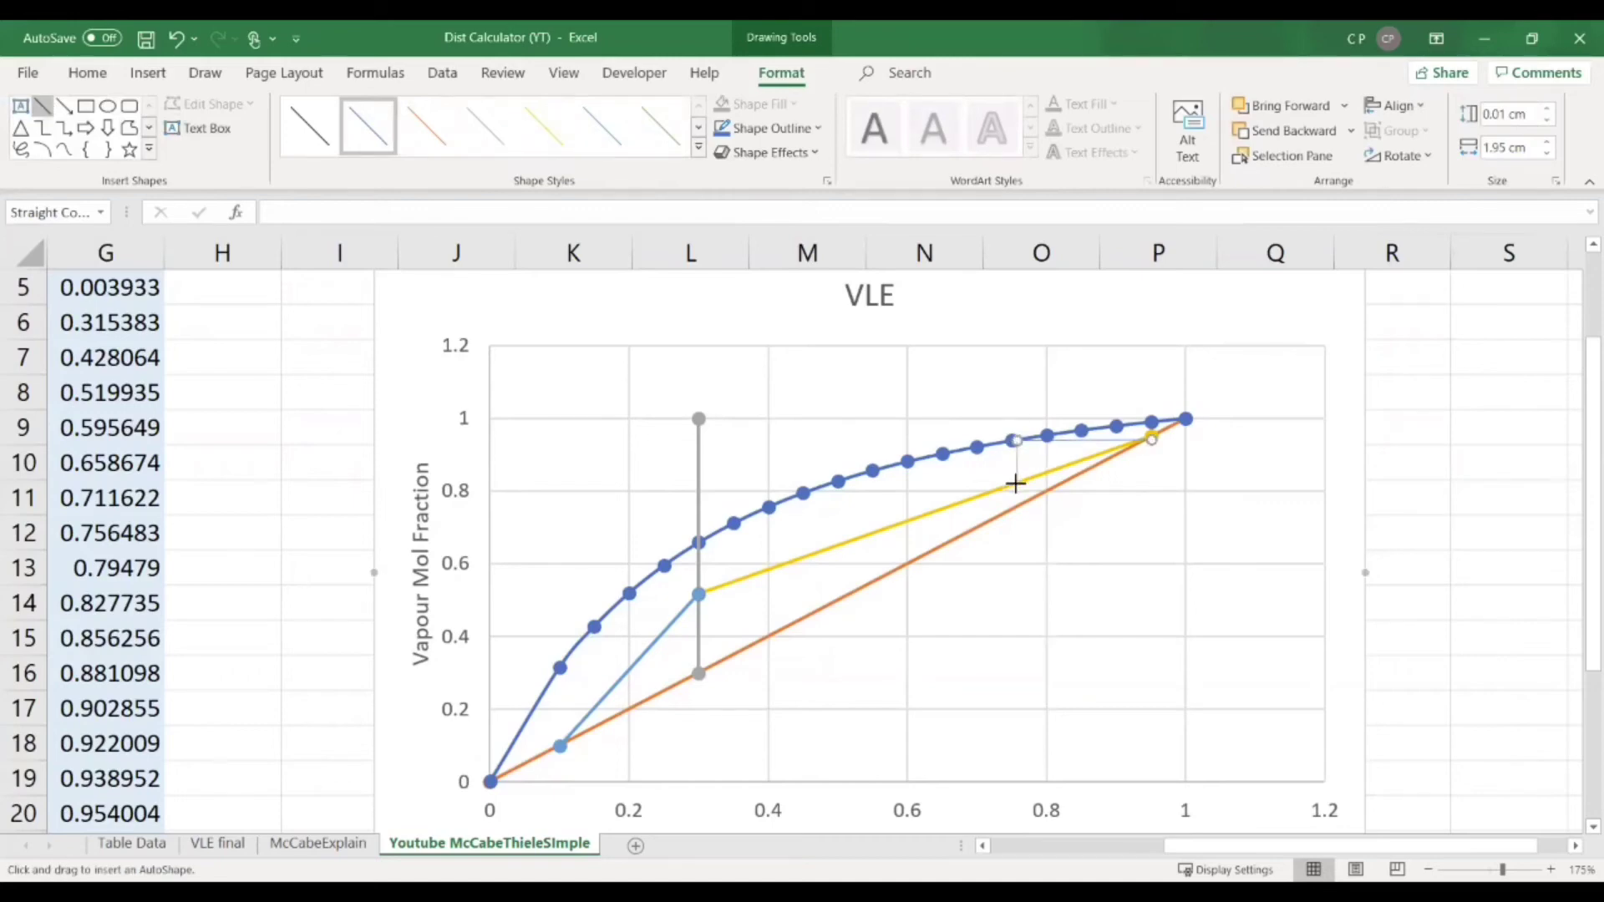
{"action": "left_click_drag", "start_coordinate": [1015, 440], "coordinate": [1016, 484]}
{"action": "left_click_drag", "start_coordinate": [1016, 484], "coordinate": [837, 482]}
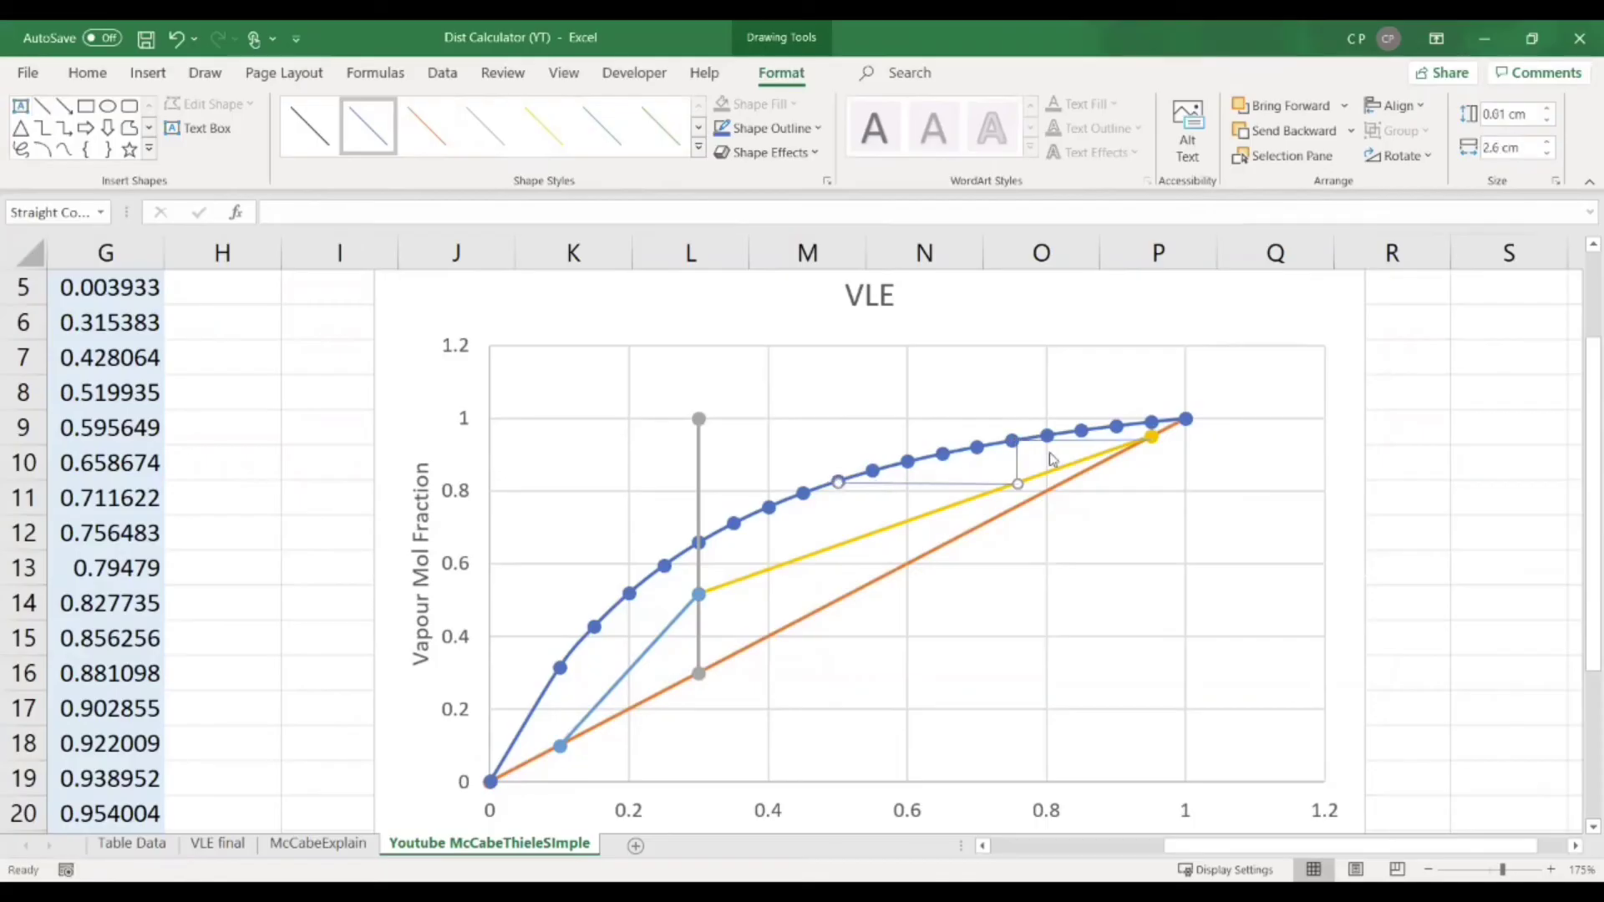
{"action": "left_click", "coordinate": [42, 106]}
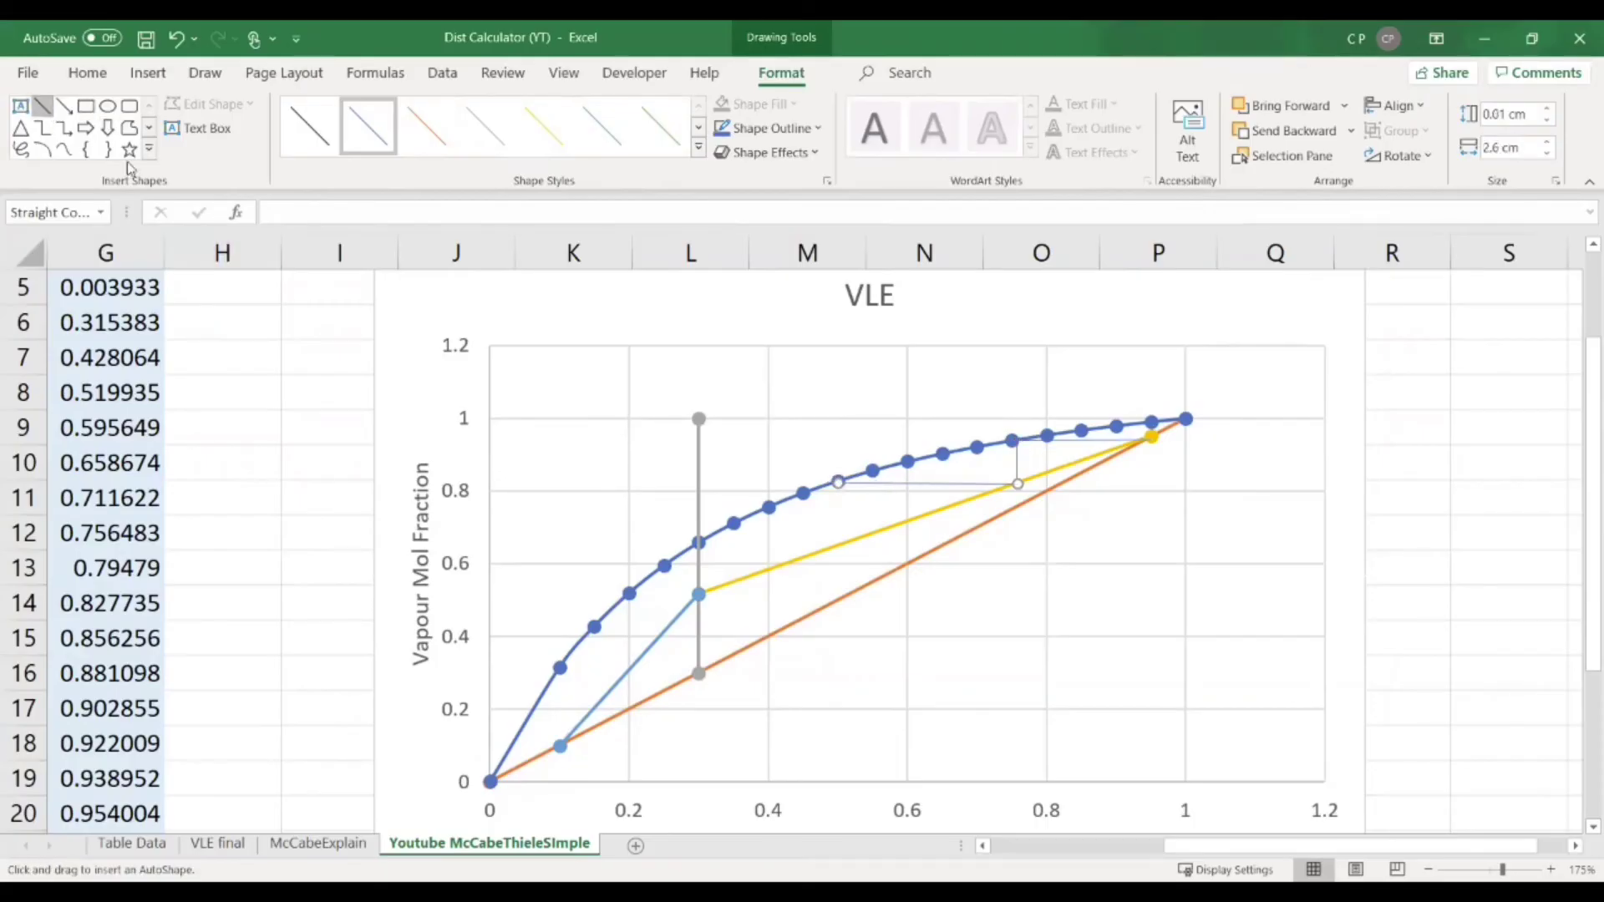
{"action": "left_click_drag", "start_coordinate": [838, 482], "coordinate": [838, 543]}
{"action": "left_click", "coordinate": [268, 523]}
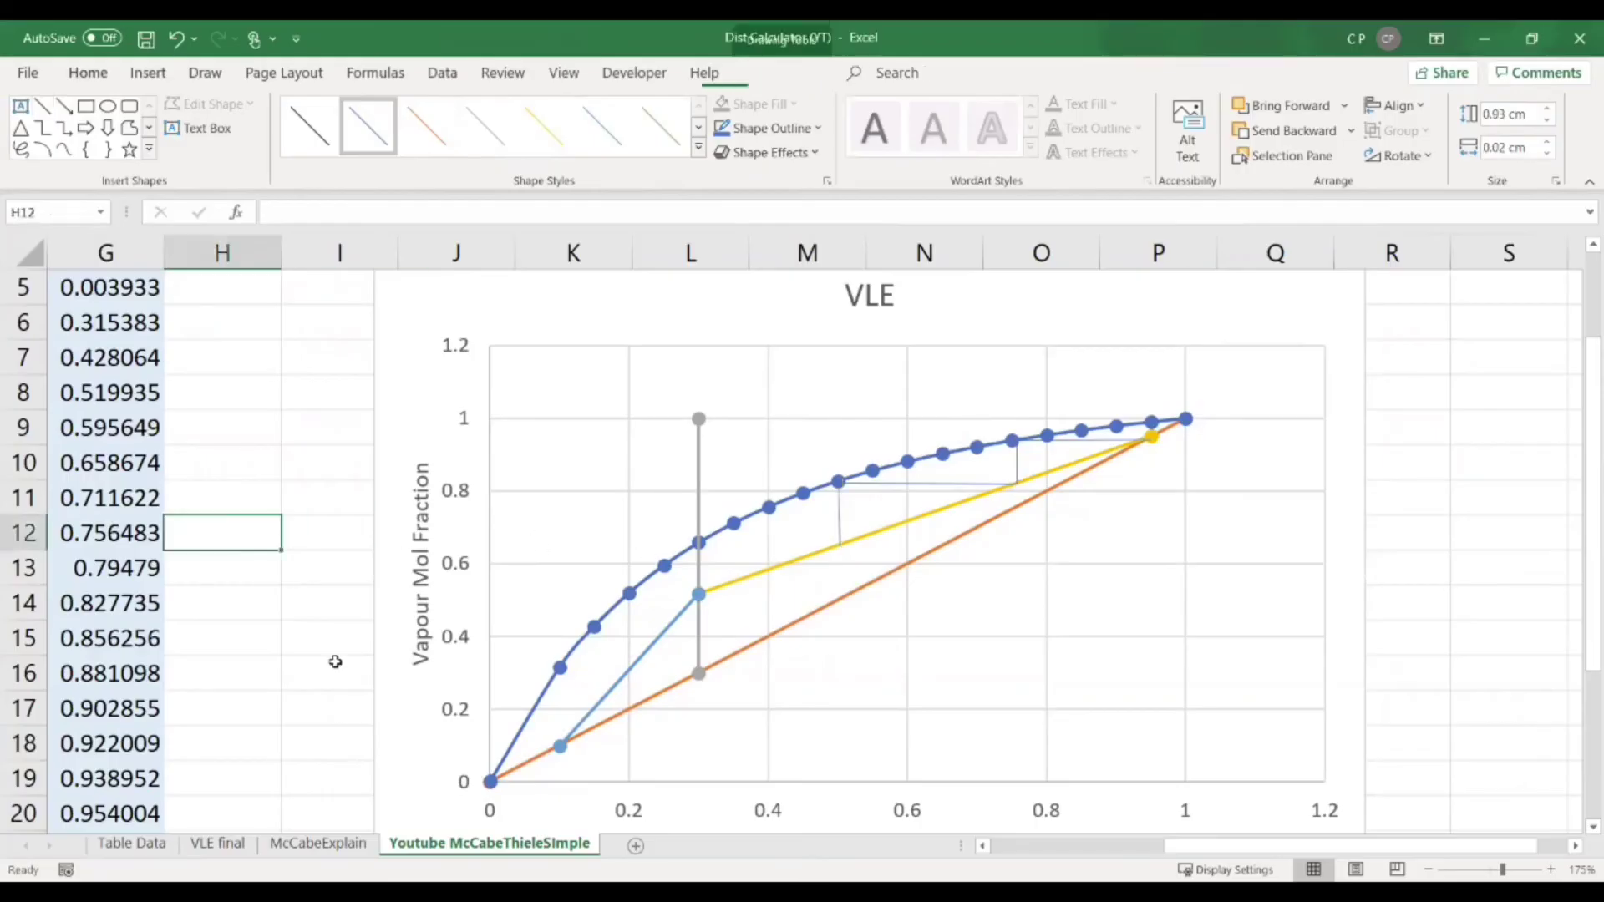
Switch to the McCabeExplain sheet and inspect the finished VLE of MCB and Phenol chart.
{"action": "left_click", "coordinate": [318, 844]}
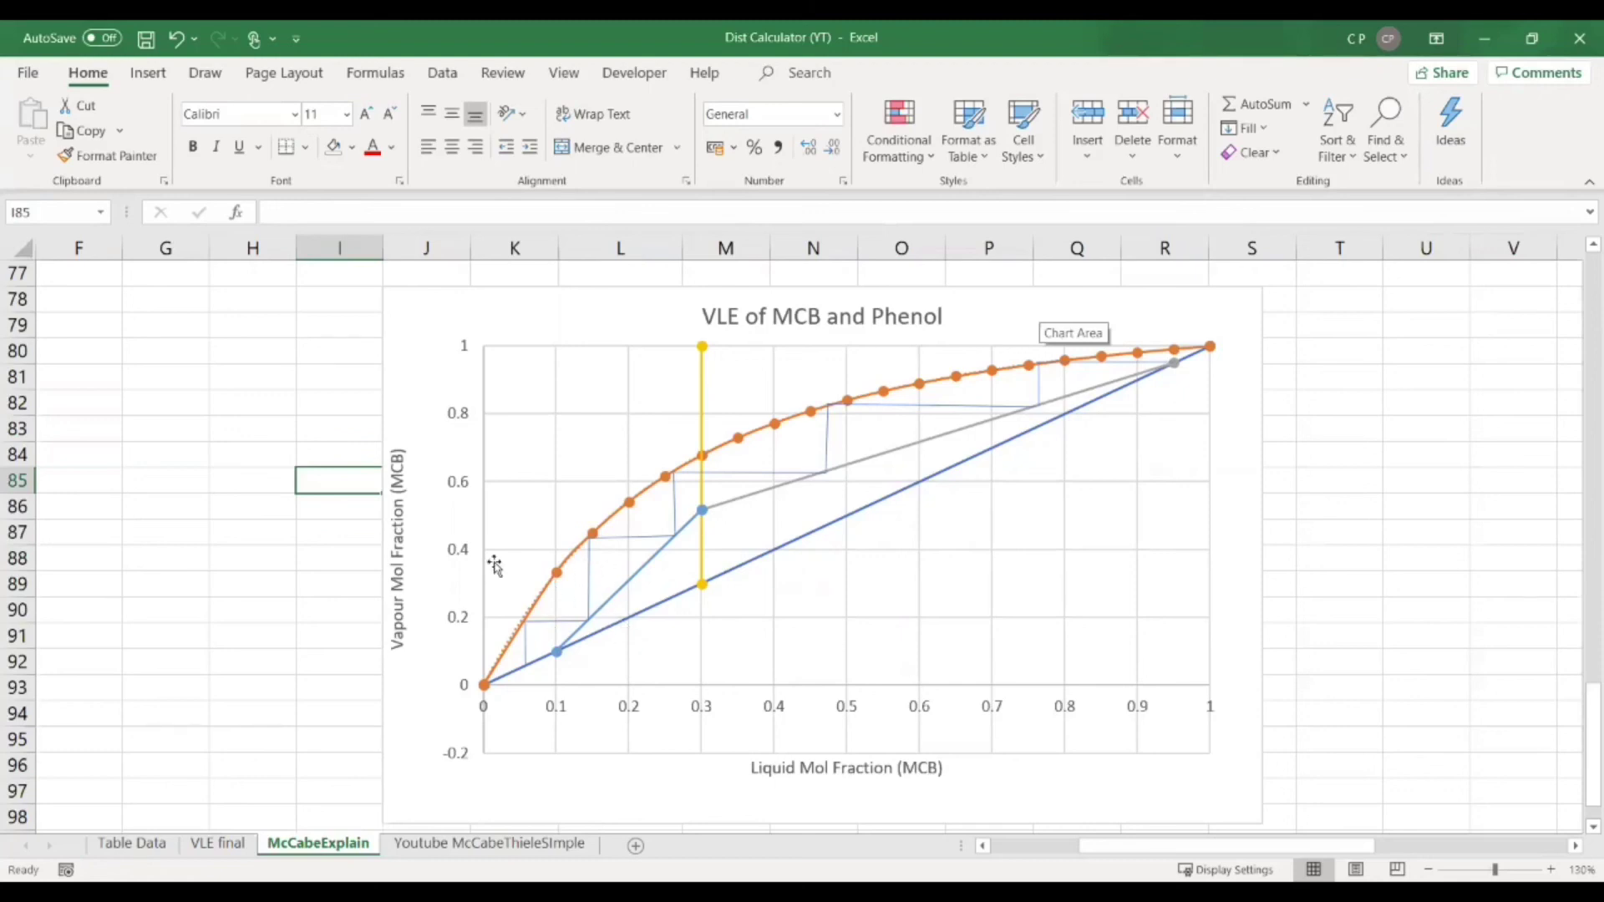
{"action": "left_click", "coordinate": [285, 422]}
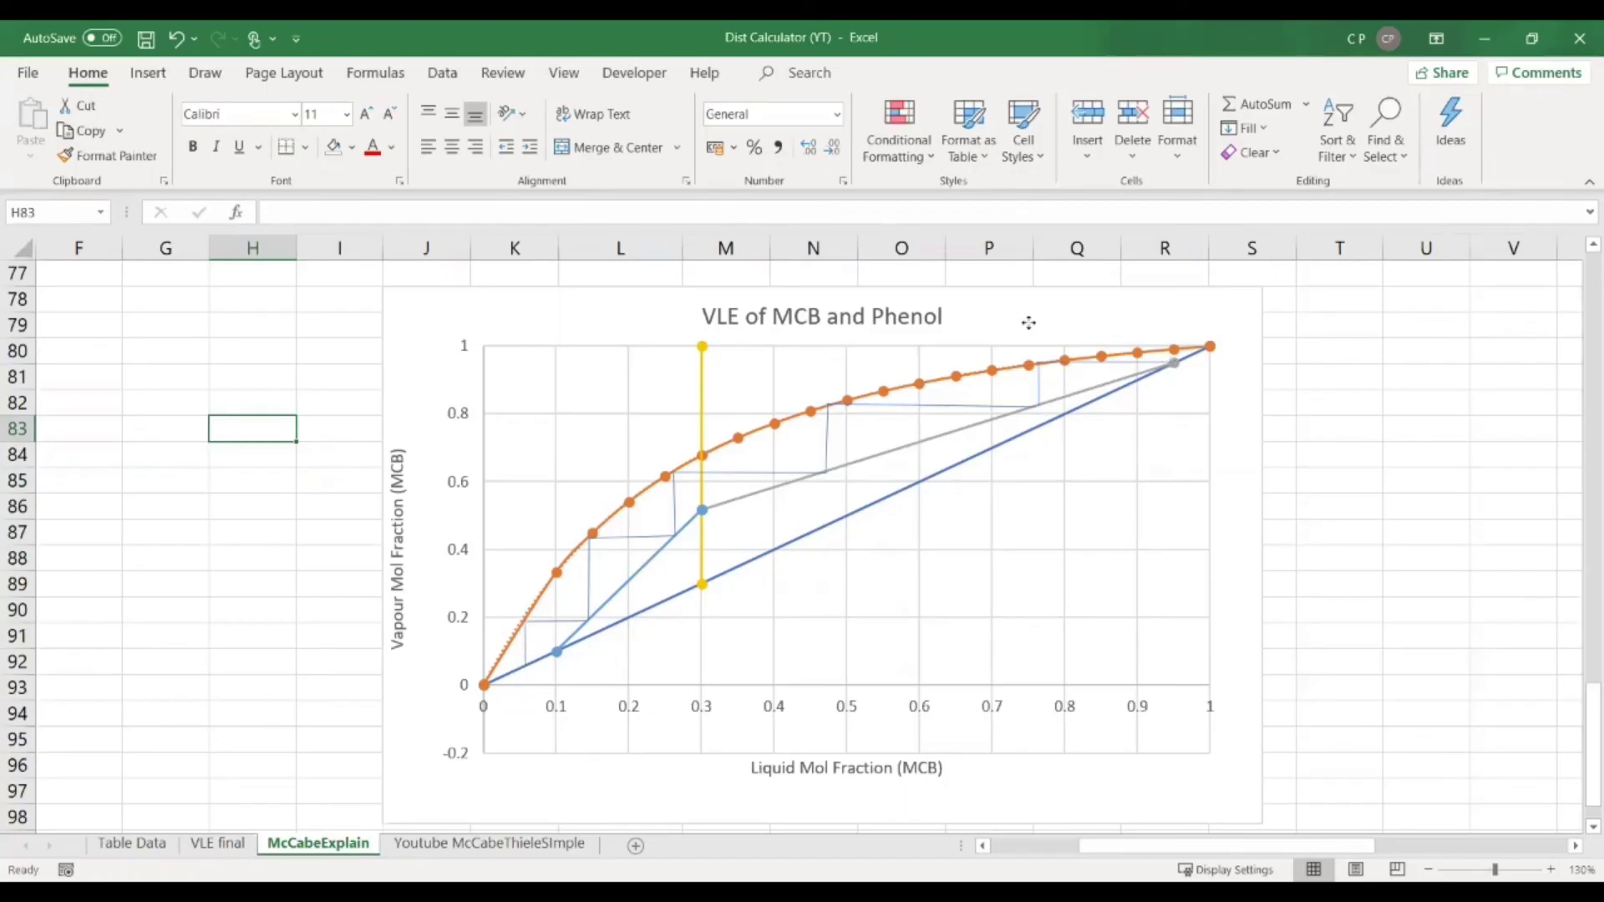
{"action": "left_click", "coordinate": [1027, 322]}
{"action": "left_click", "coordinate": [1371, 351]}
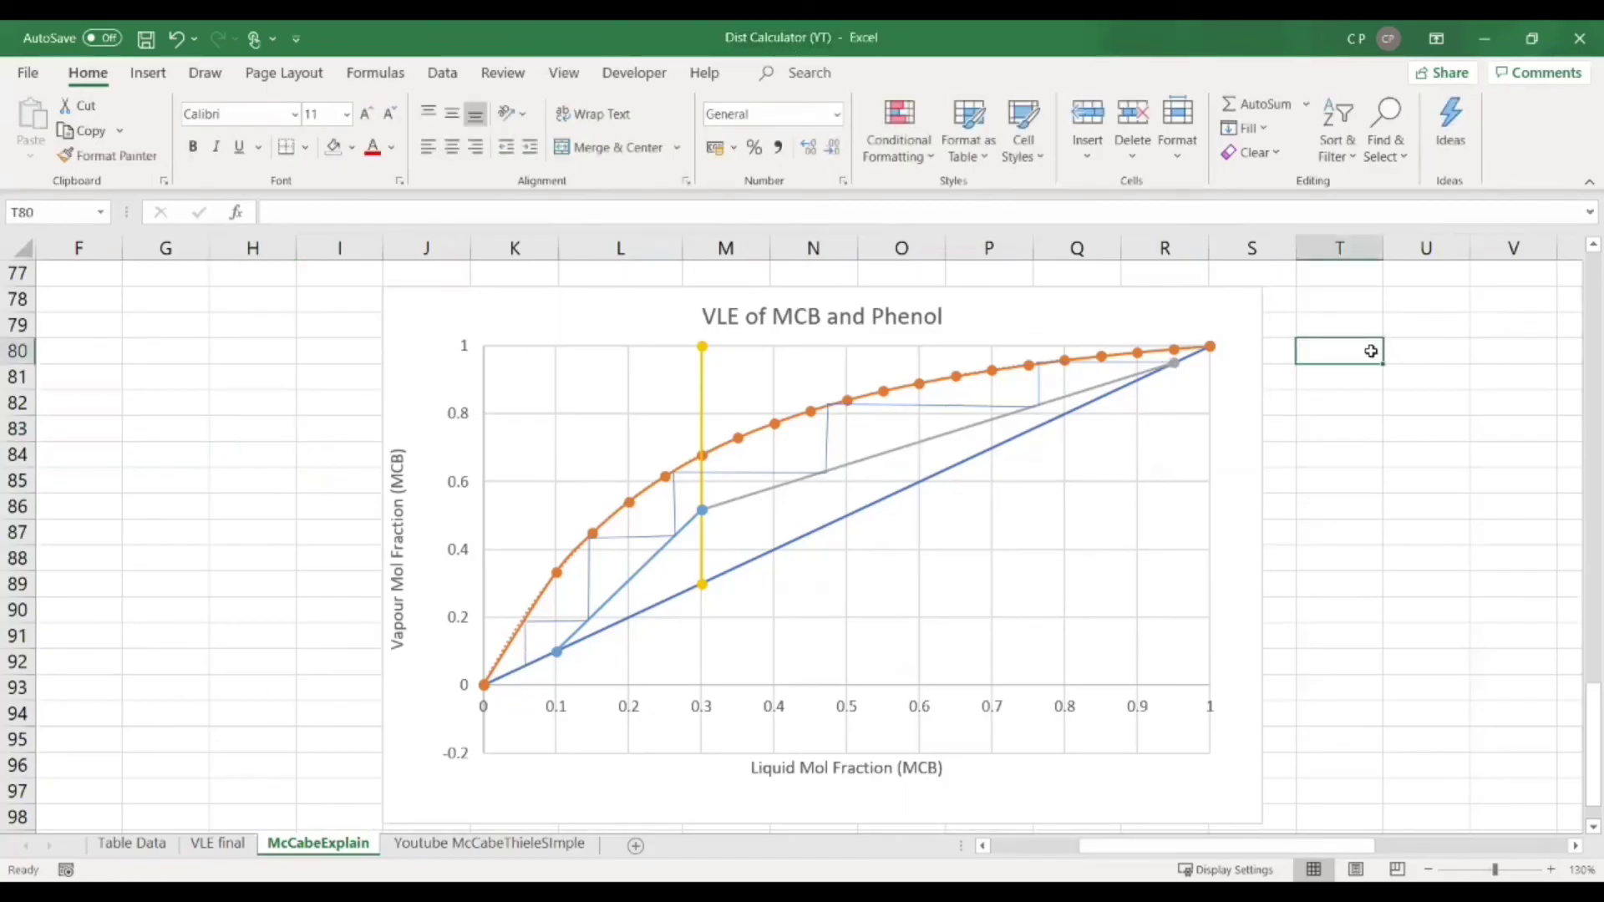